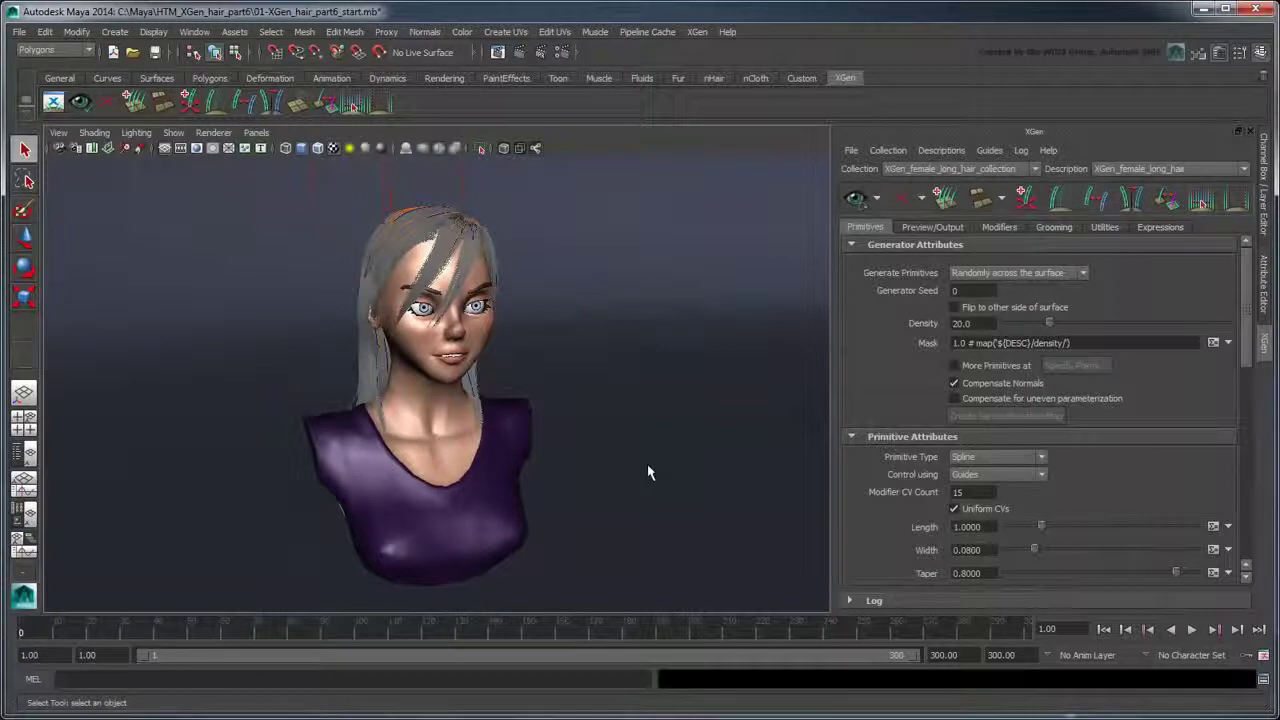
Set the XGen hair's Output Settings Primitive Bound to 40 on the Preview/Output tab.
{"action": "left_click", "coordinate": [932, 227]}
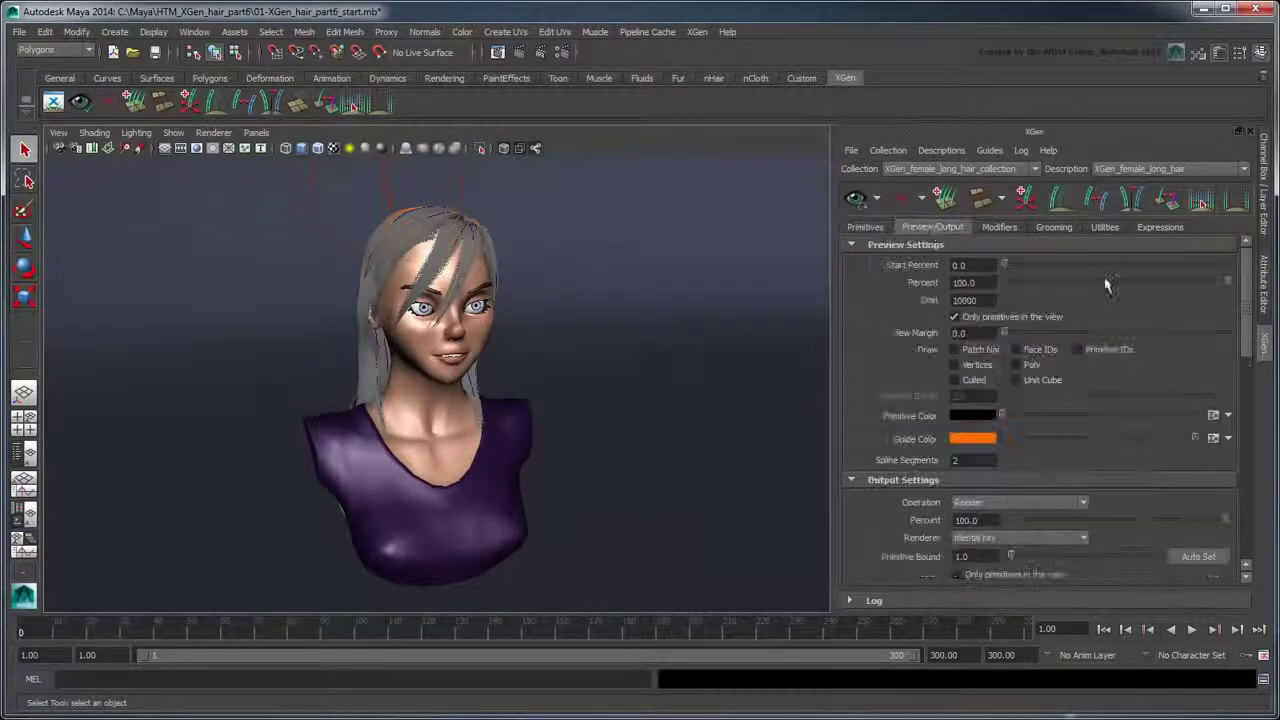
{"action": "scroll", "coordinate": [961, 389], "scroll_direction": "down", "scroll_amount": 5}
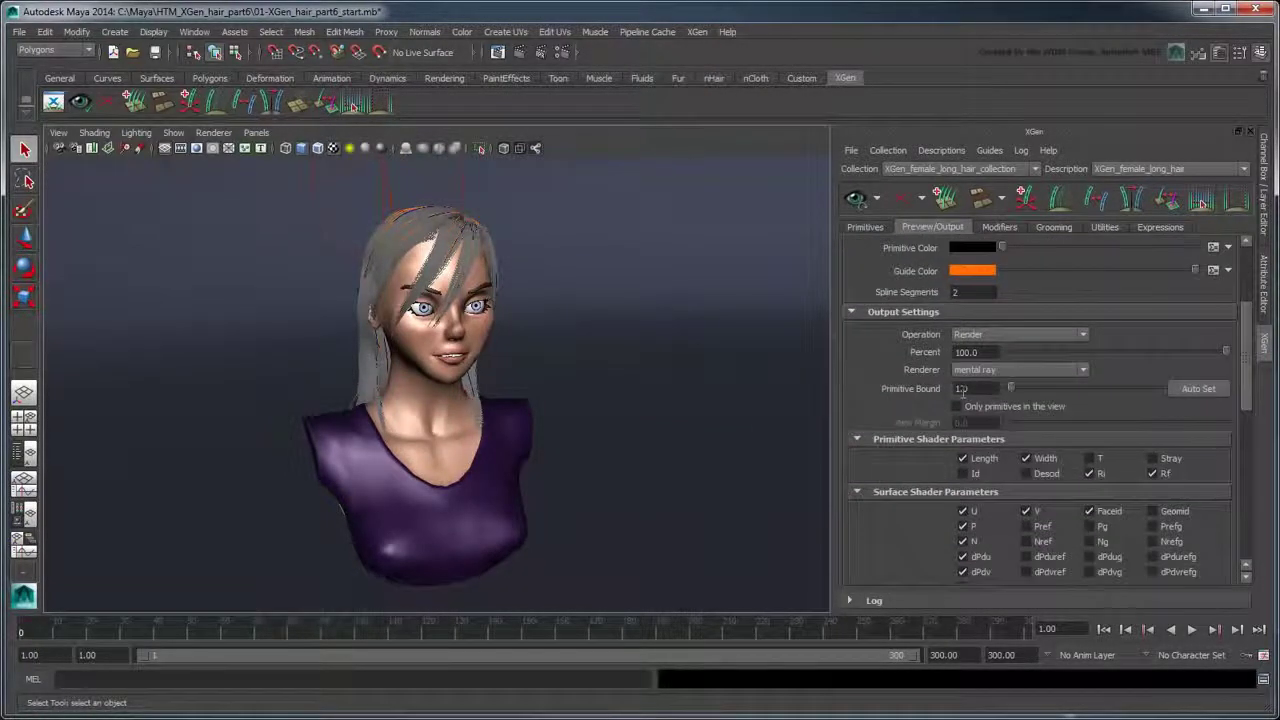
{"action": "left_click", "coordinate": [961, 389]}
{"action": "type", "text": "40"}
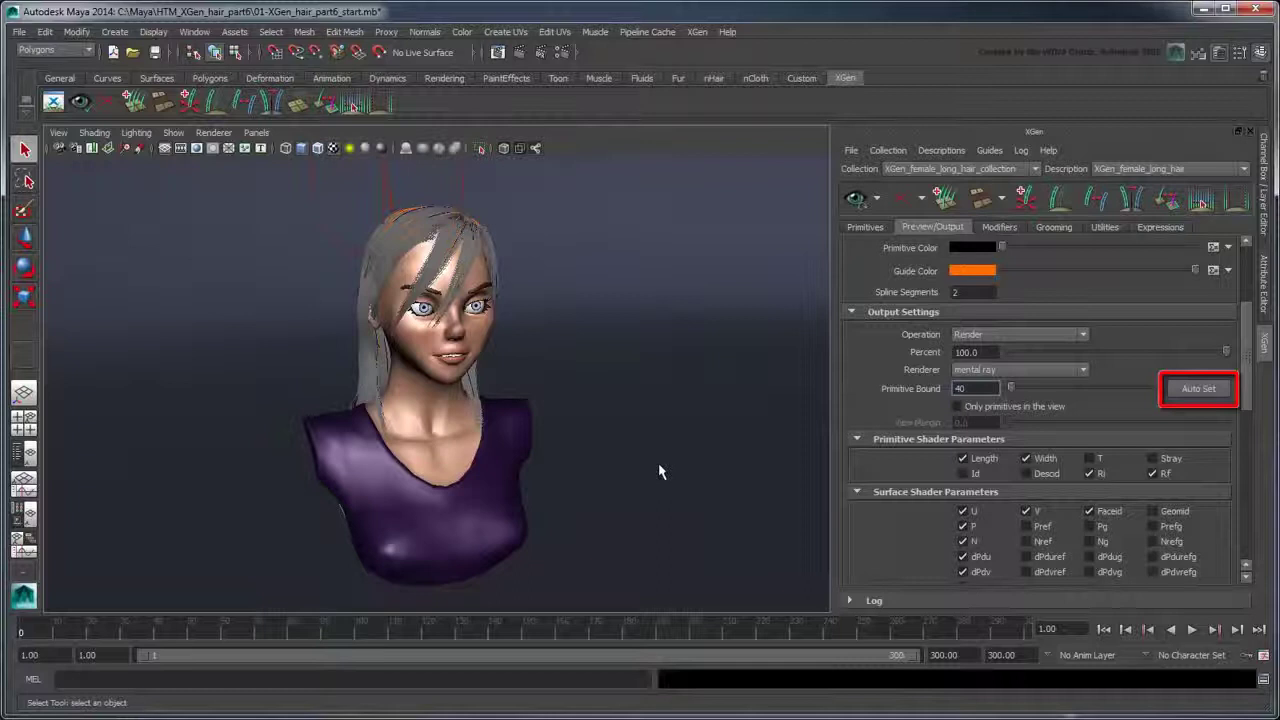
{"action": "key", "text": "Return"}
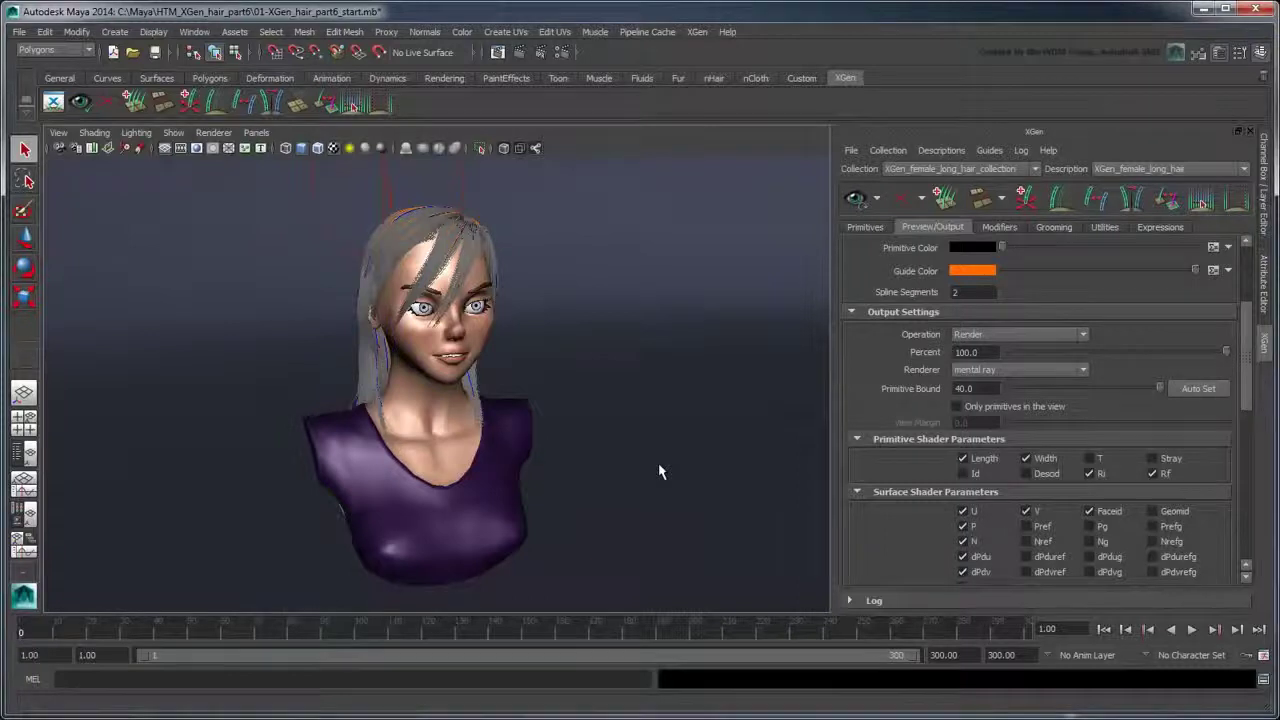
In Hypershade, go from the xgen_hair_phong material to its connected xgen_hair_phen shader.
{"action": "left_click", "coordinate": [194, 31]}
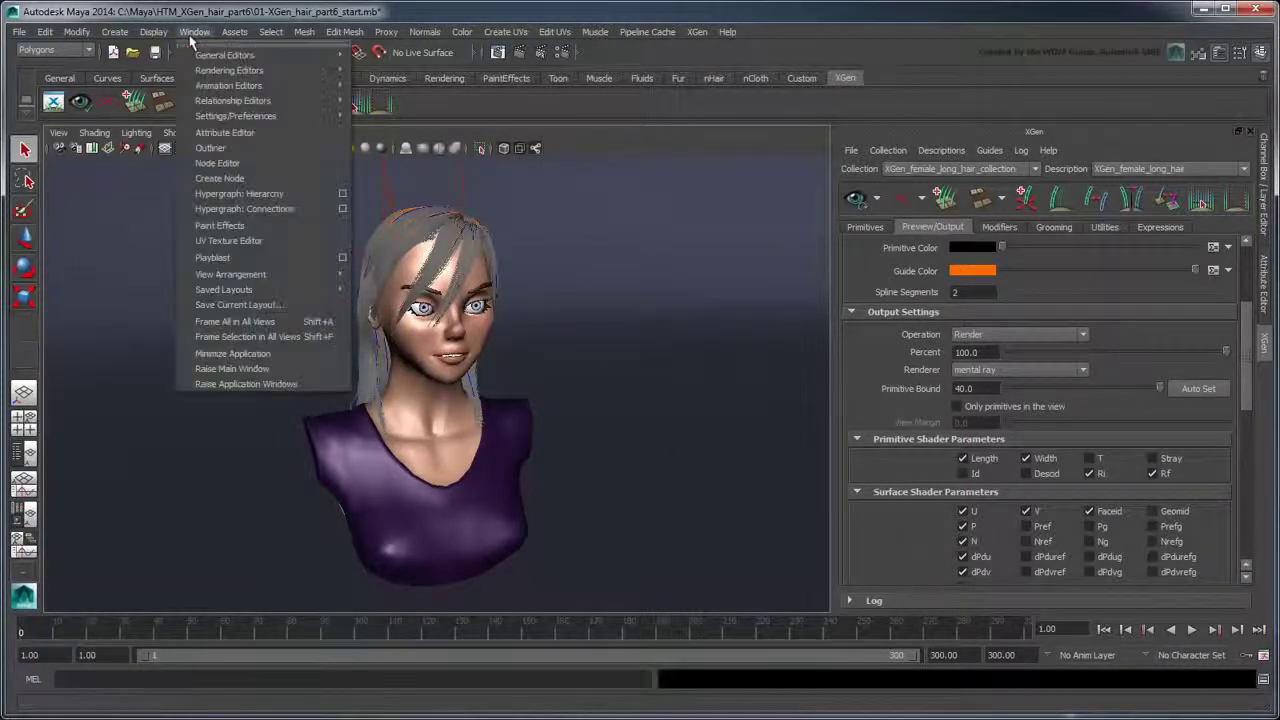
{"action": "mouse_move", "coordinate": [230, 70]}
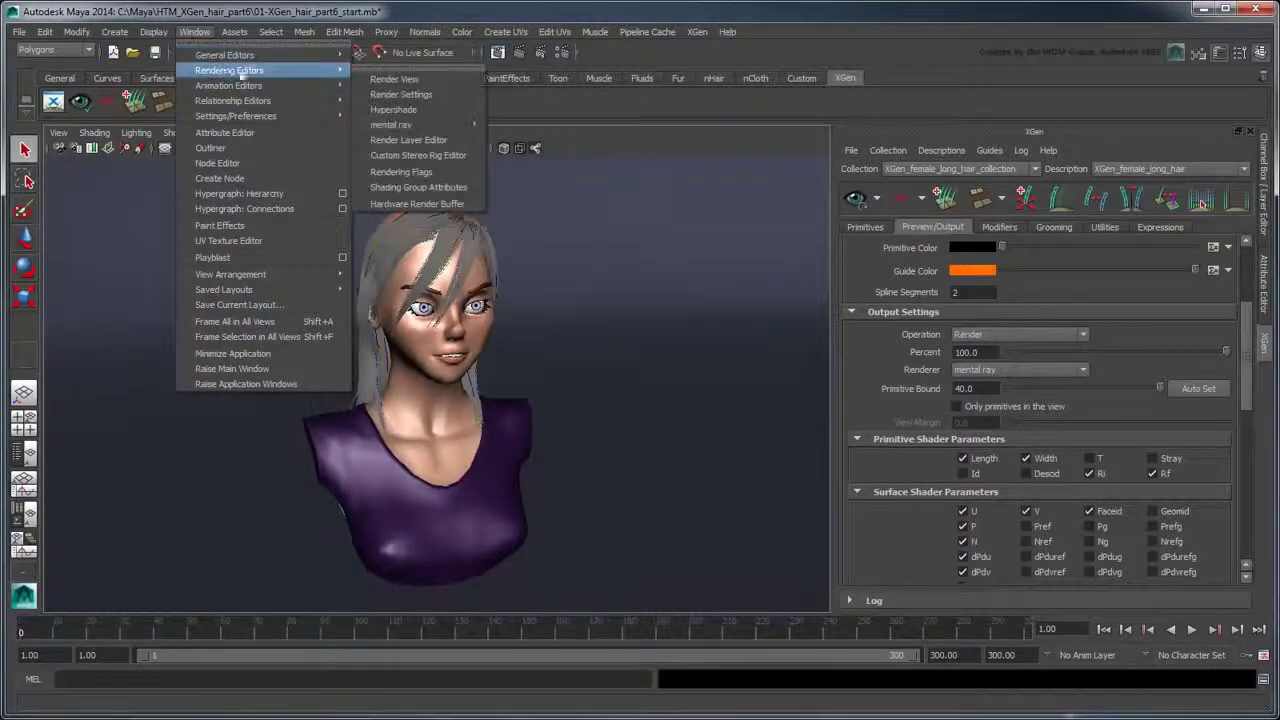
{"action": "left_click", "coordinate": [433, 108]}
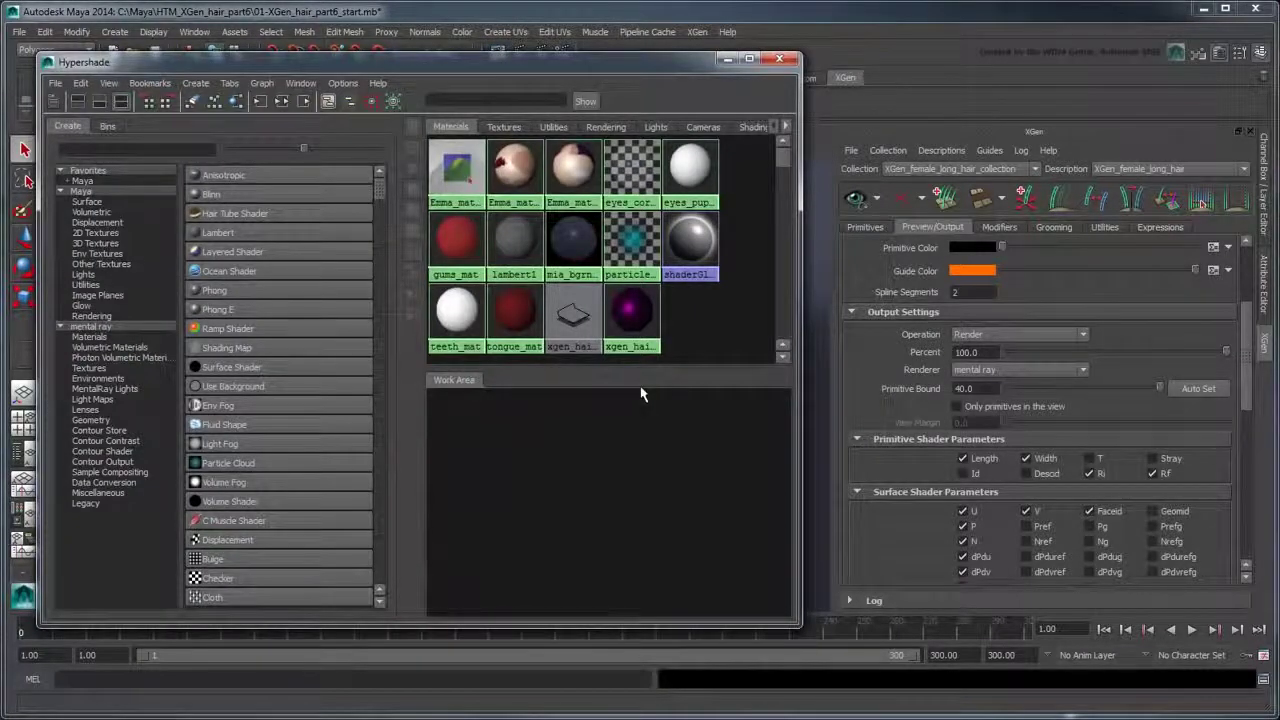
{"action": "left_click", "coordinate": [631, 313]}
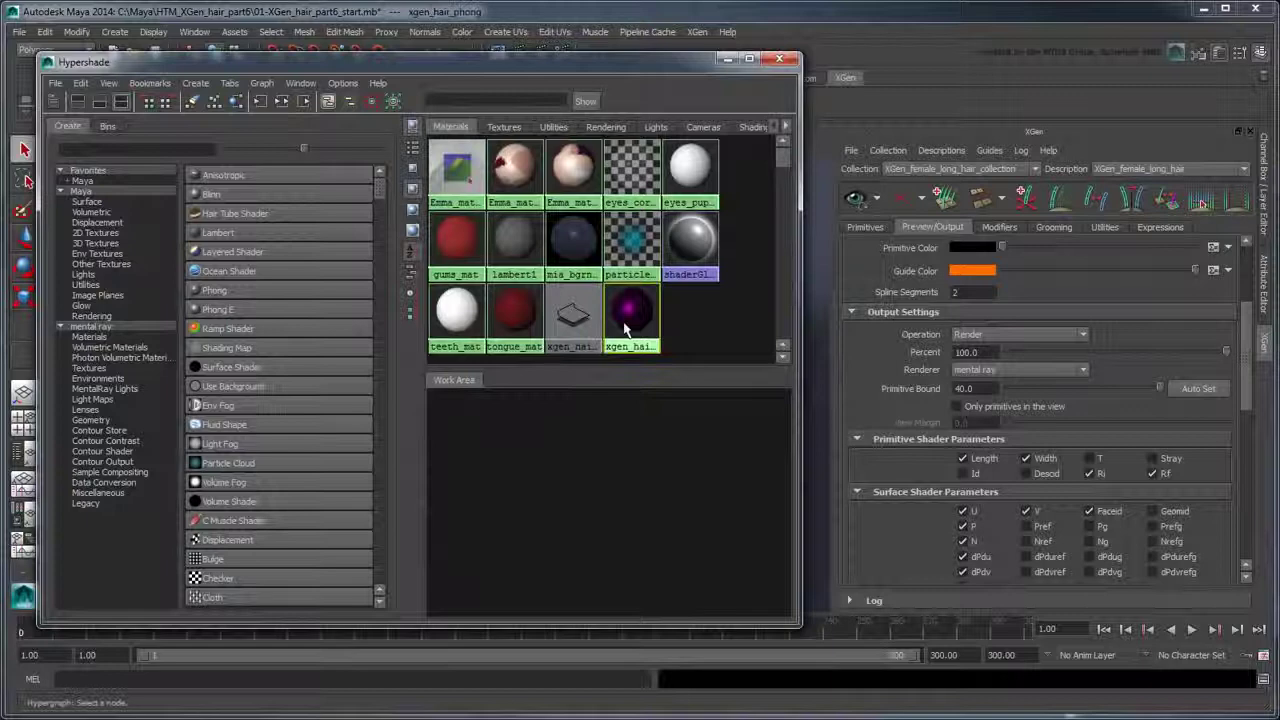
{"action": "left_click", "coordinate": [1263, 300]}
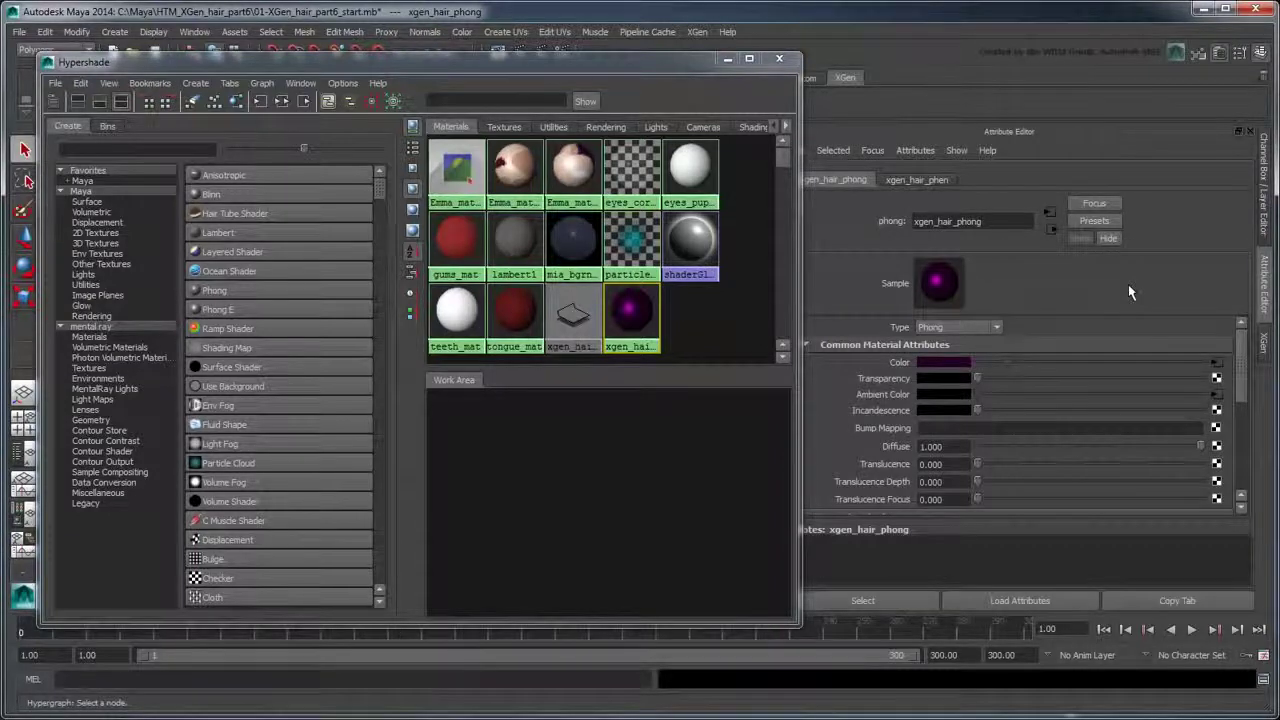
{"action": "left_click", "coordinate": [1214, 362]}
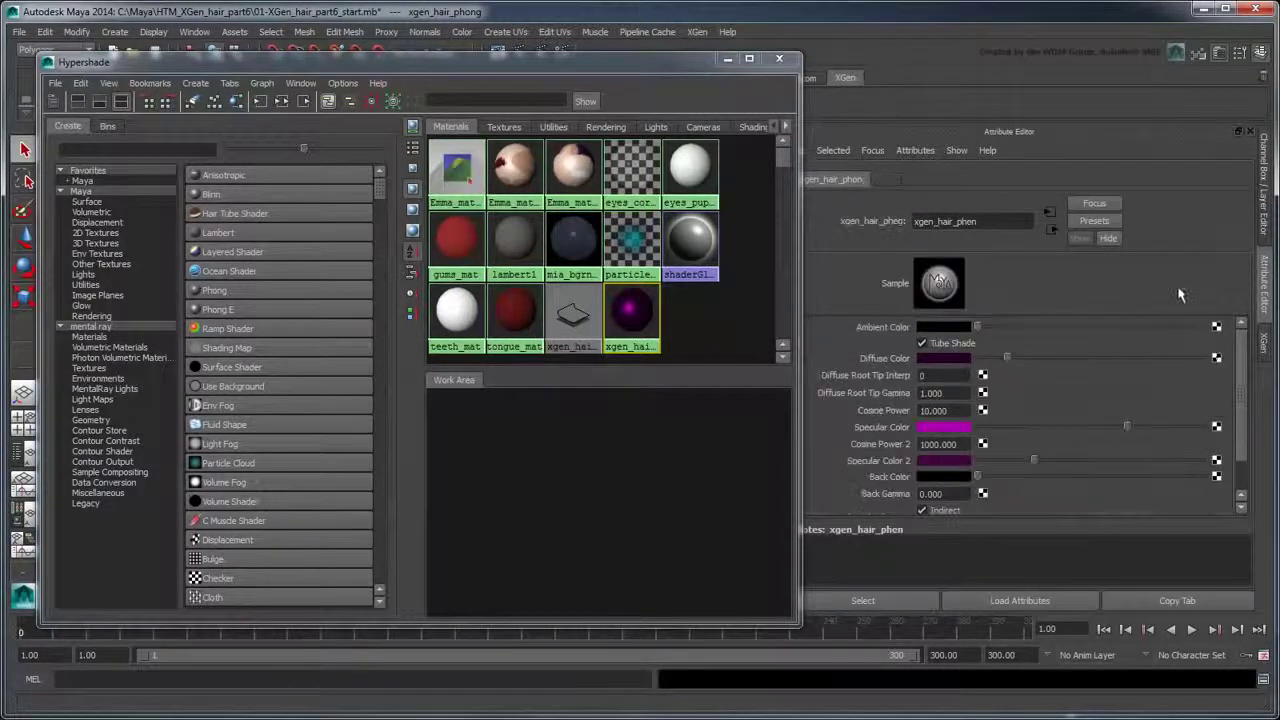
Close Hypershade and slightly adjust xgen_hair_phen's Diffuse and Specular Color brightness.
{"action": "left_click", "coordinate": [779, 58]}
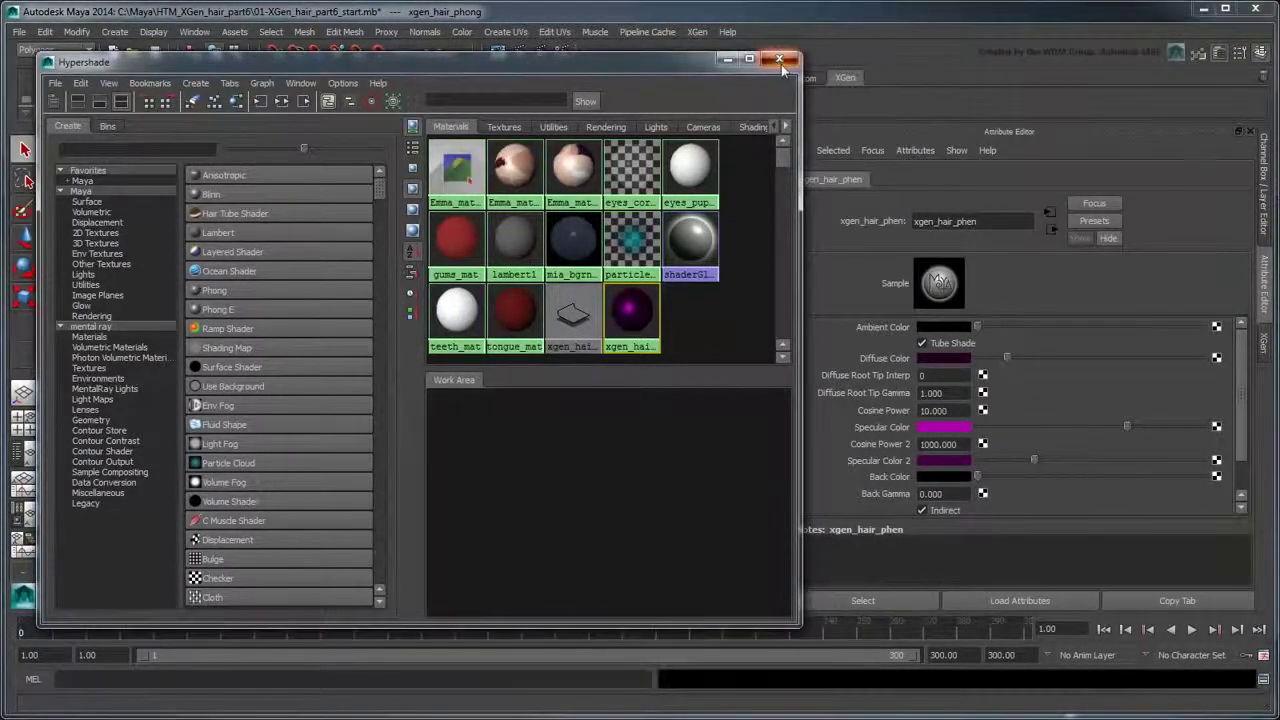
{"action": "mouse_move", "coordinate": [1015, 367]}
{"action": "left_mouse_down"}
{"action": "mouse_move", "coordinate": [1030, 366]}
{"action": "mouse_move", "coordinate": [1019, 362]}
{"action": "left_mouse_up"}
{"action": "mouse_move", "coordinate": [1130, 438]}
{"action": "left_mouse_down"}
{"action": "mouse_move", "coordinate": [1094, 430]}
{"action": "mouse_move", "coordinate": [1128, 437]}
{"action": "left_mouse_up"}
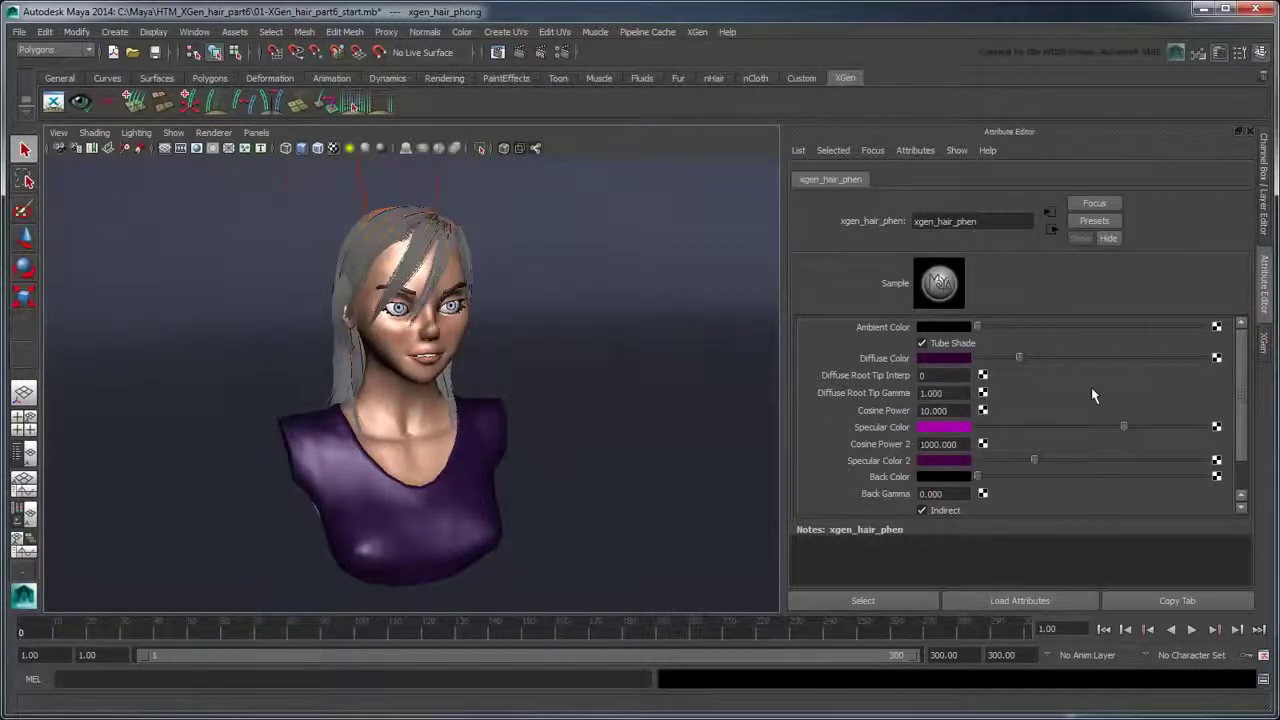
Switch the viewport to Viewport 2.0 and render a mental ray test frame in Render View.
{"action": "left_click", "coordinate": [214, 132]}
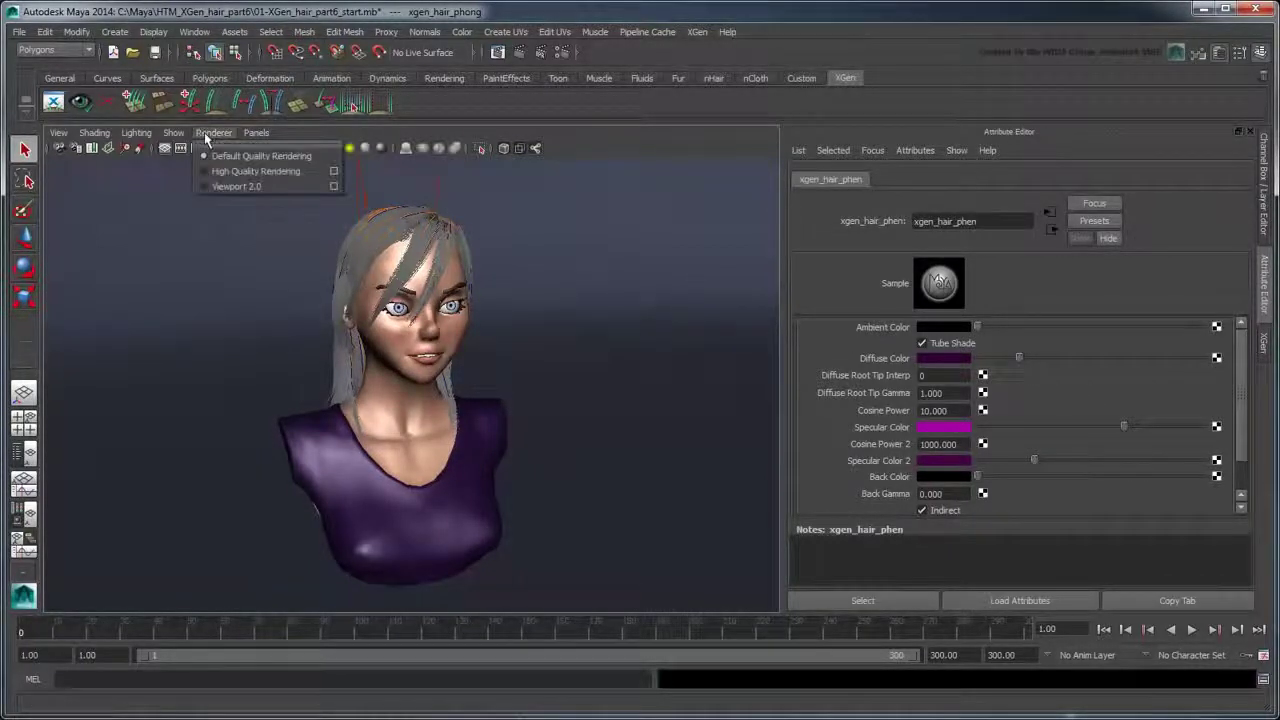
{"action": "left_click", "coordinate": [304, 188]}
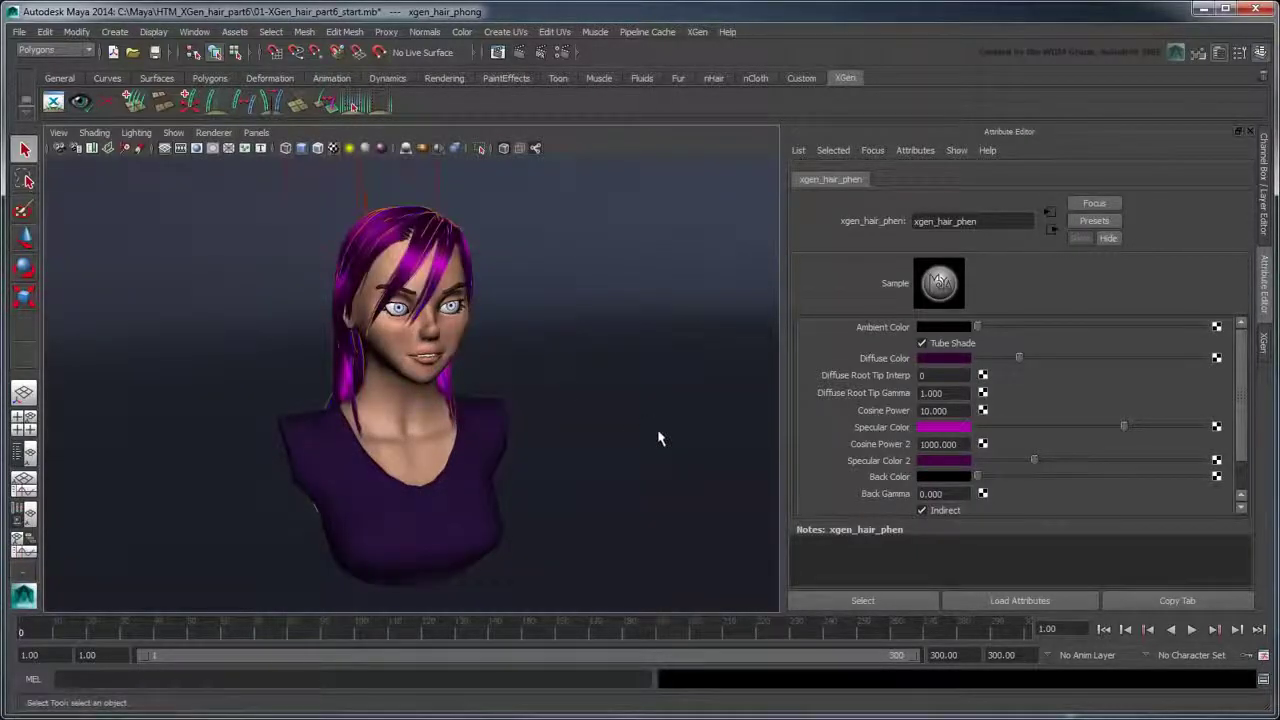
{"action": "left_click", "coordinate": [194, 31]}
{"action": "mouse_move", "coordinate": [216, 70]}
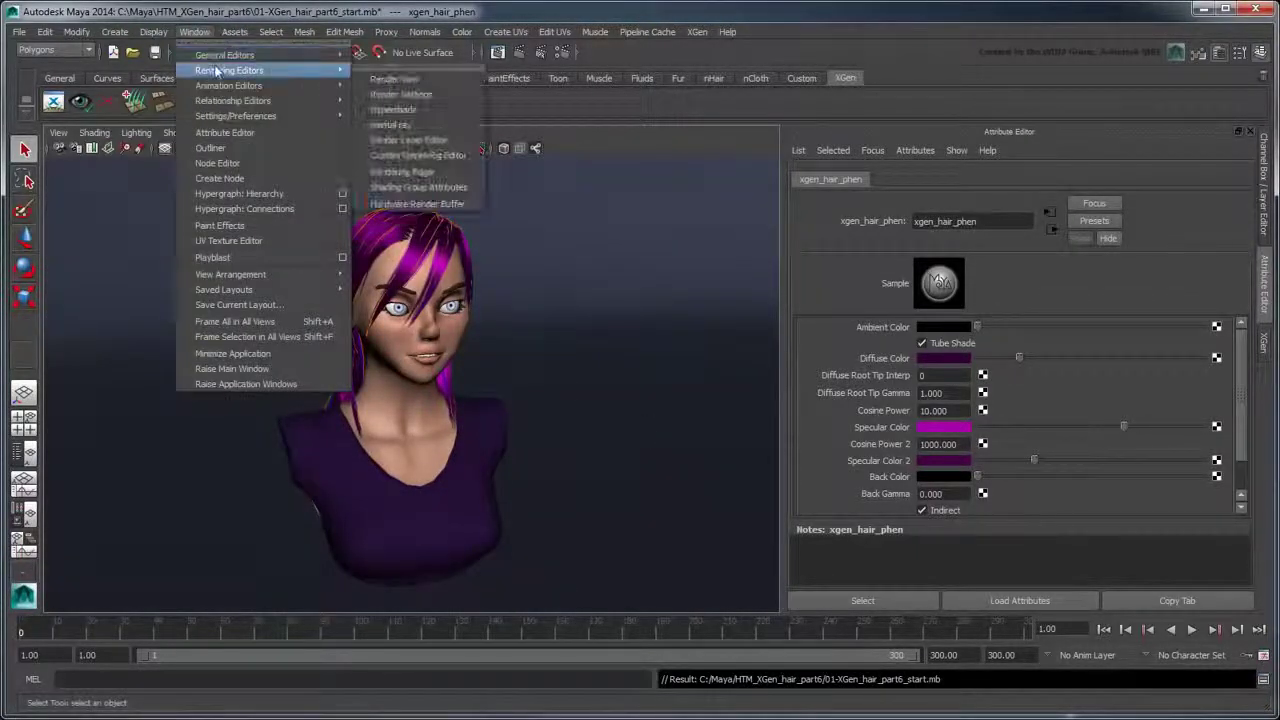
{"action": "left_click", "coordinate": [441, 79]}
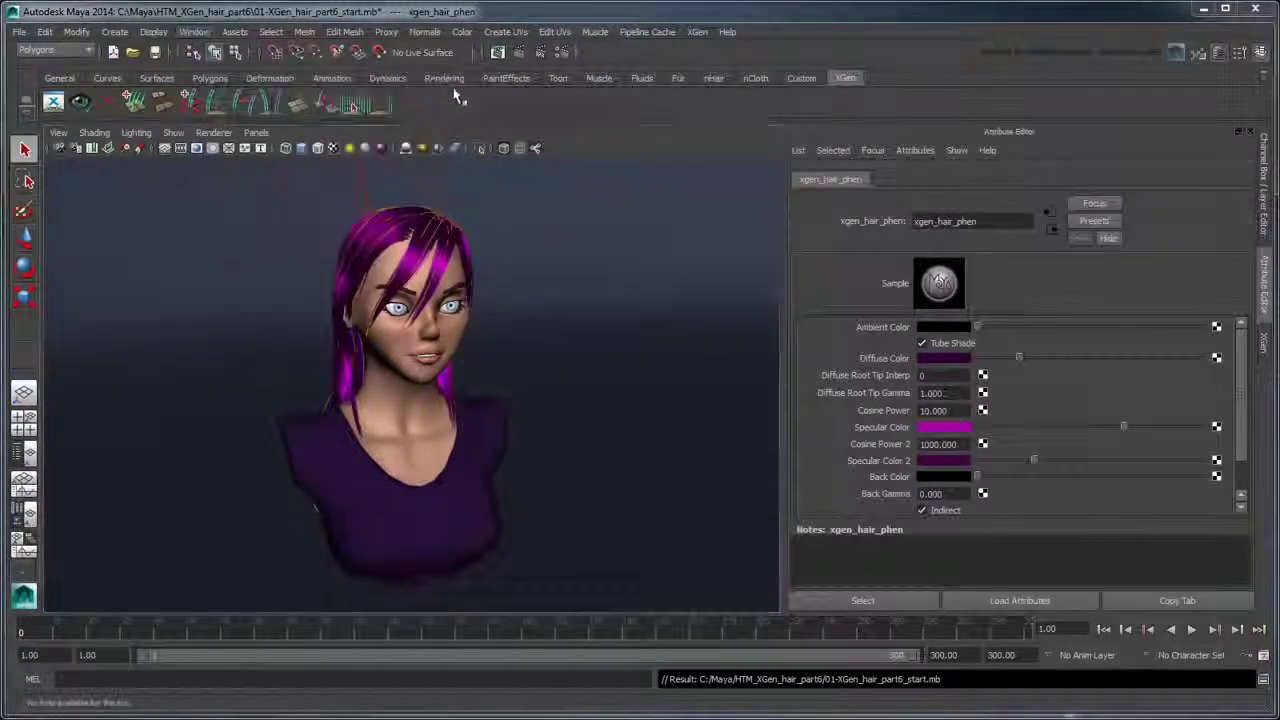
{"action": "left_click", "coordinate": [540, 63]}
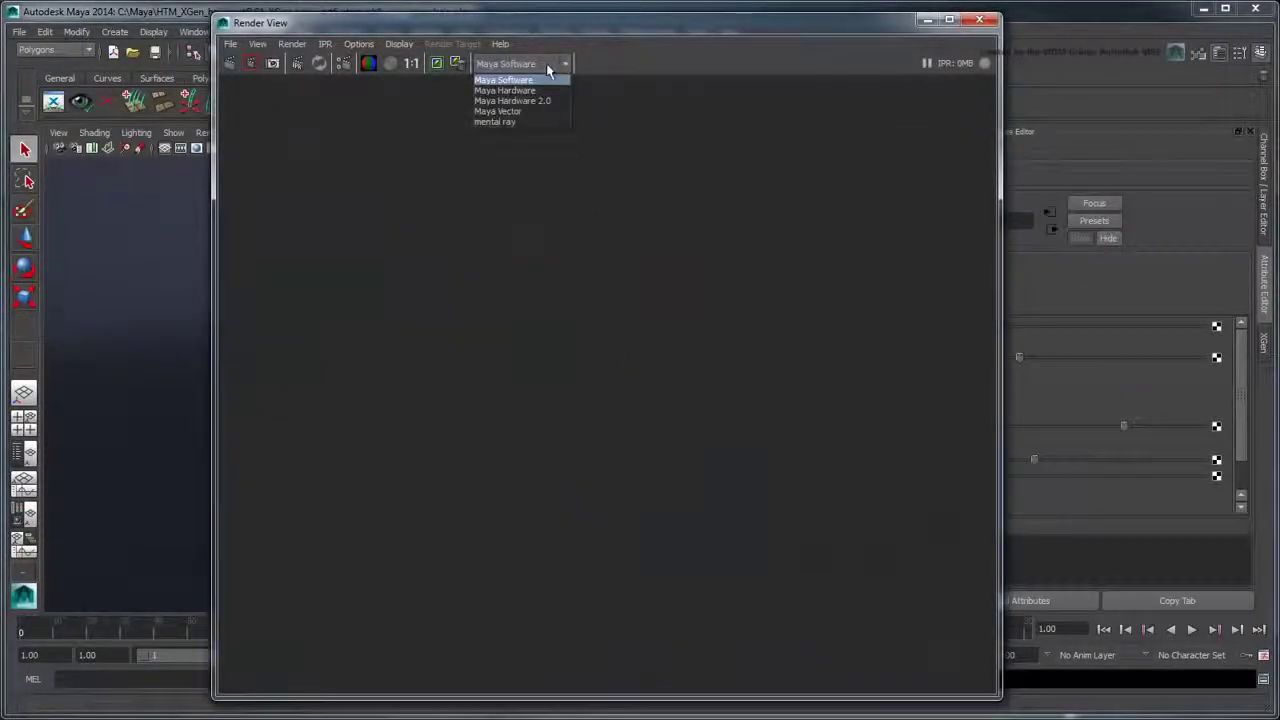
{"action": "left_click", "coordinate": [553, 122]}
{"action": "left_click", "coordinate": [230, 63]}
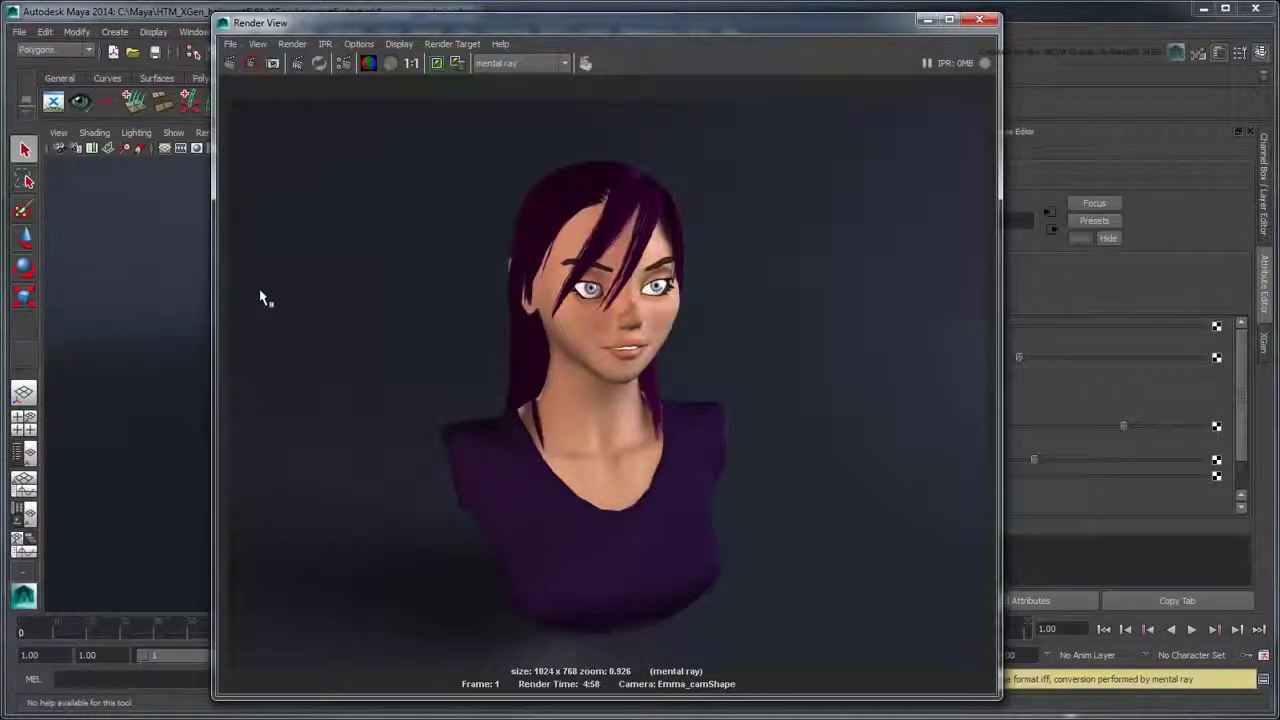
Close Render View and set the XGen primitive Width to 0.01.
{"action": "left_click", "coordinate": [977, 22]}
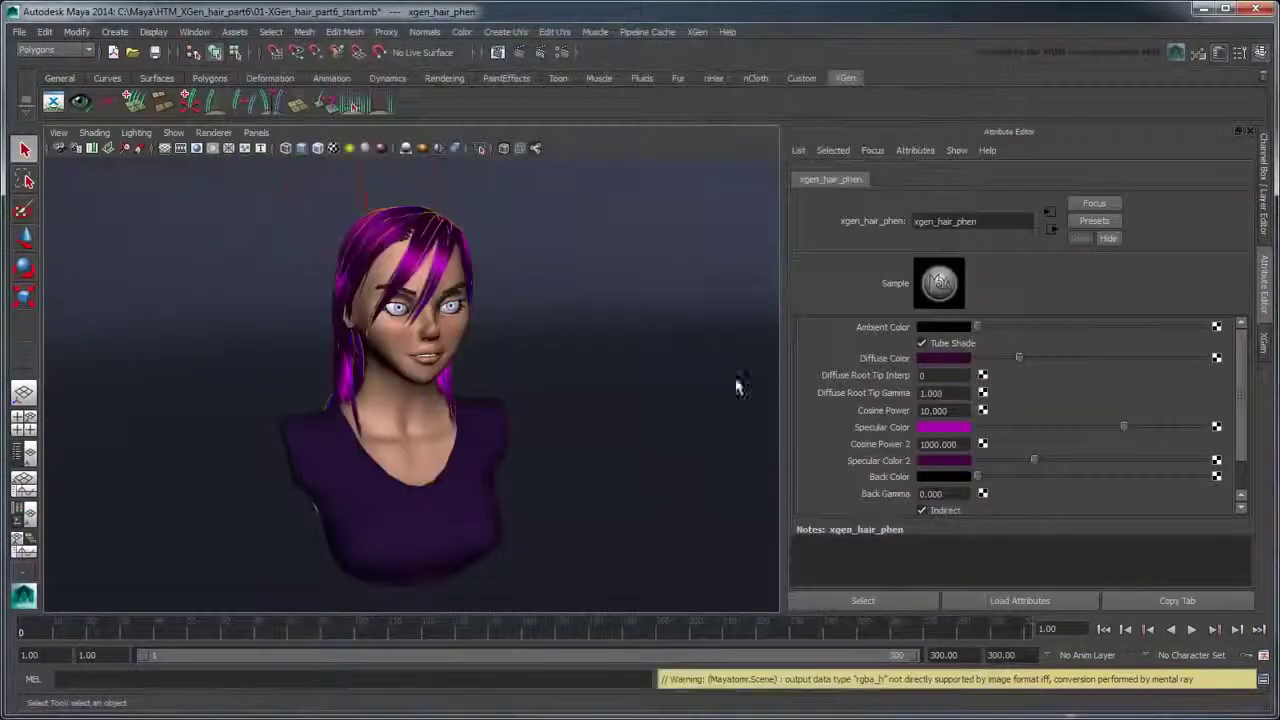
{"action": "left_click", "coordinate": [1264, 345]}
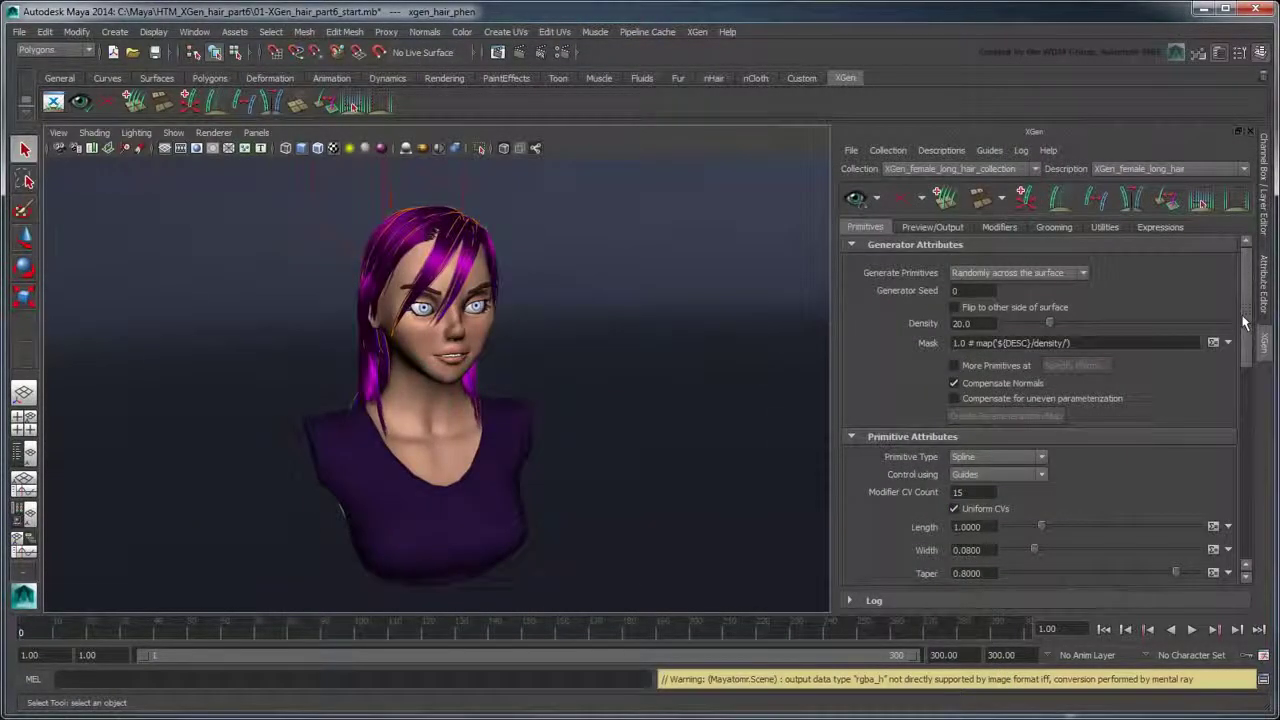
{"action": "left_click_drag", "start_coordinate": [1246, 322], "coordinate": [1250, 390]}
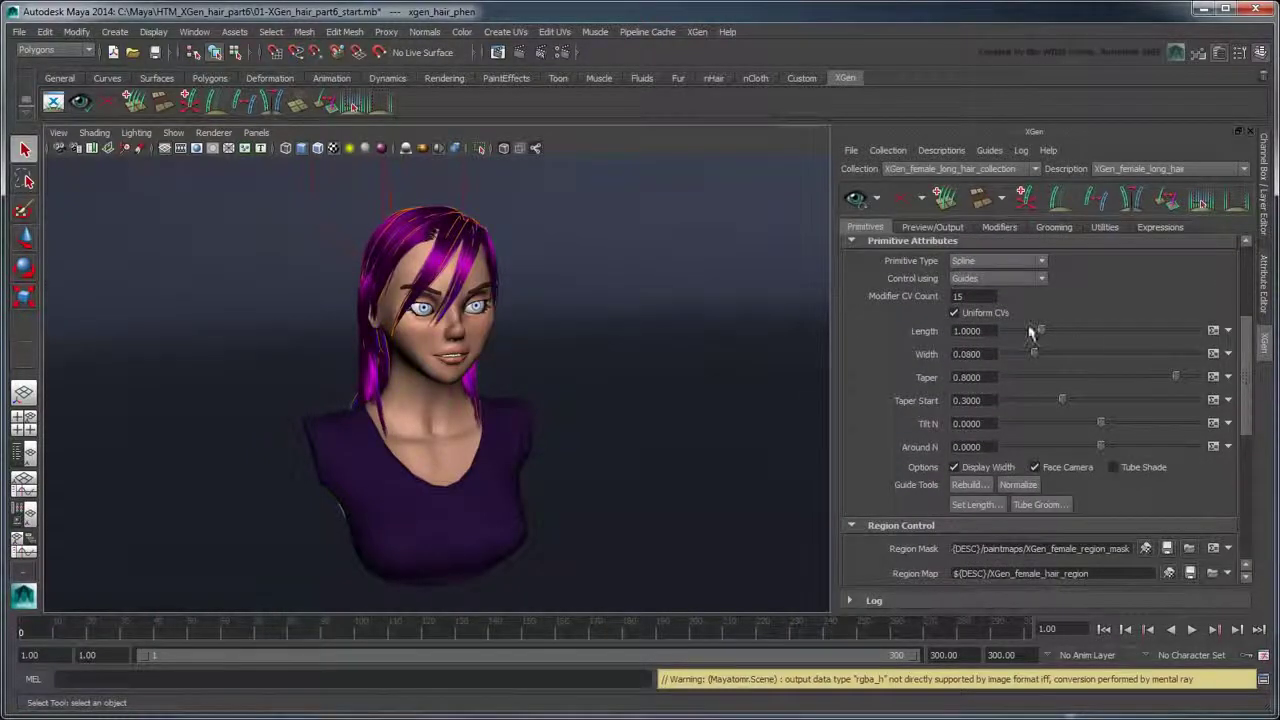
{"action": "left_click_drag", "start_coordinate": [995, 355], "coordinate": [940, 362]}
{"action": "type", "text": "0."}
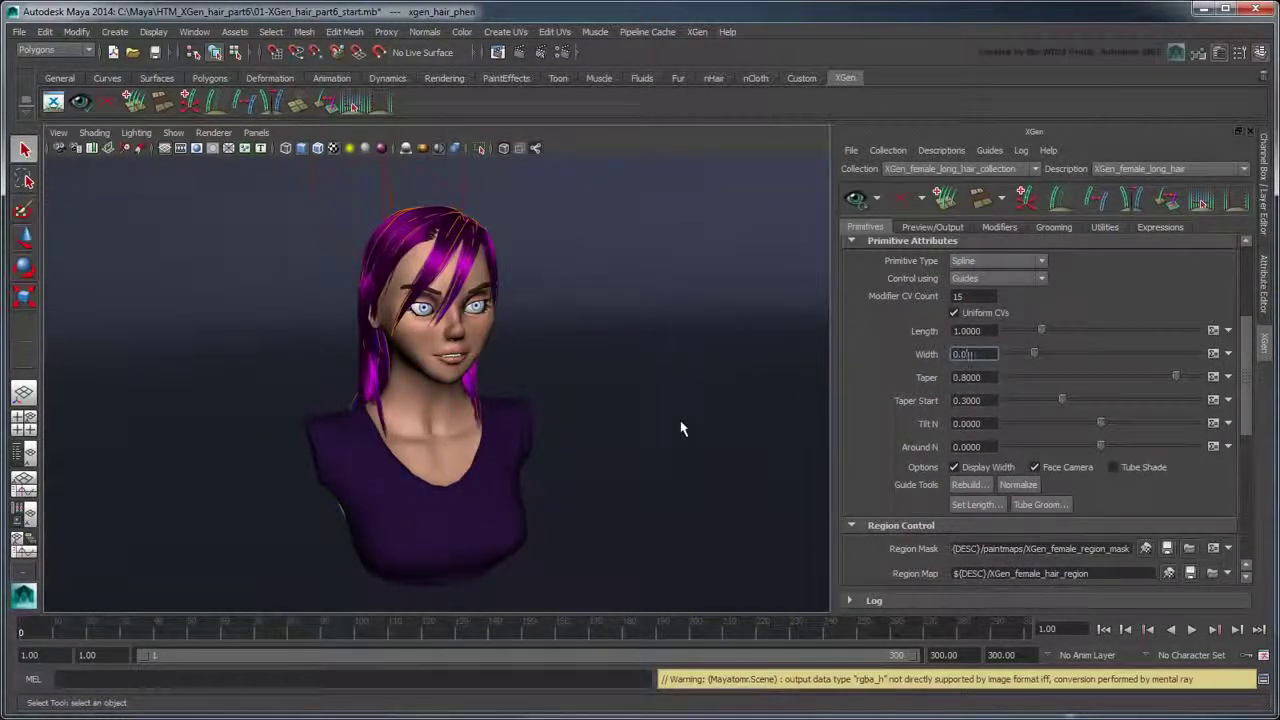
{"action": "type", "text": "01"}
{"action": "key", "text": "Return"}
Frame the face in a close-up and set the hair Density to 100.
{"action": "scroll", "coordinate": [580, 346], "scroll_direction": "up", "scroll_amount": 5}
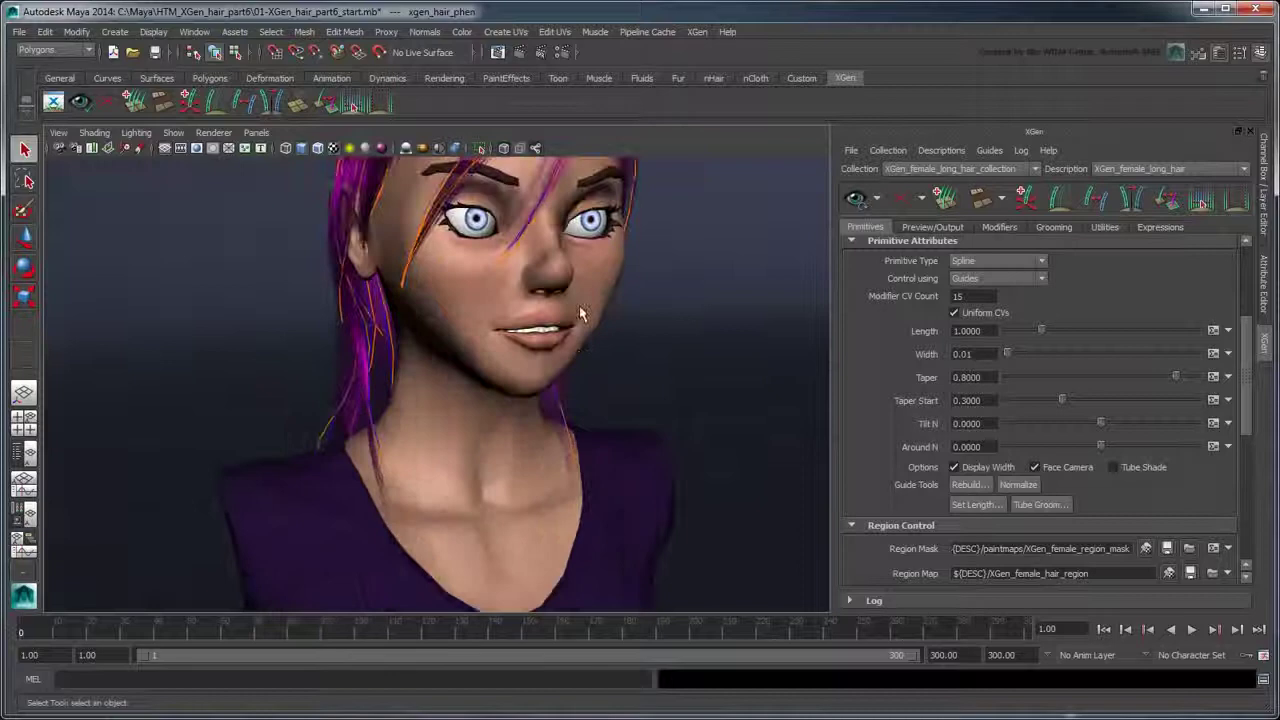
{"action": "middle_click_drag", "start_coordinate": [586, 294], "coordinate": [538, 430], "text": "alt"}
{"action": "left_click_drag", "start_coordinate": [538, 430], "coordinate": [600, 370], "text": "alt"}
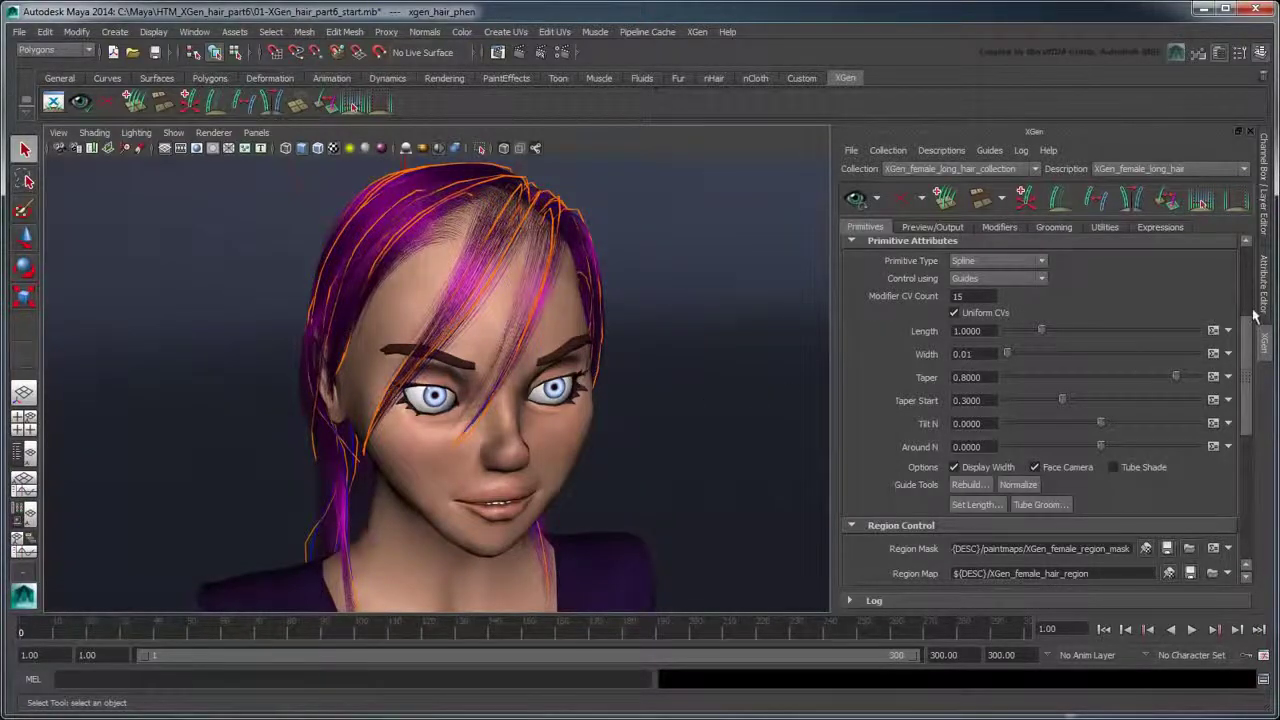
{"action": "scroll", "coordinate": [1251, 302], "scroll_direction": "up", "scroll_amount": 3}
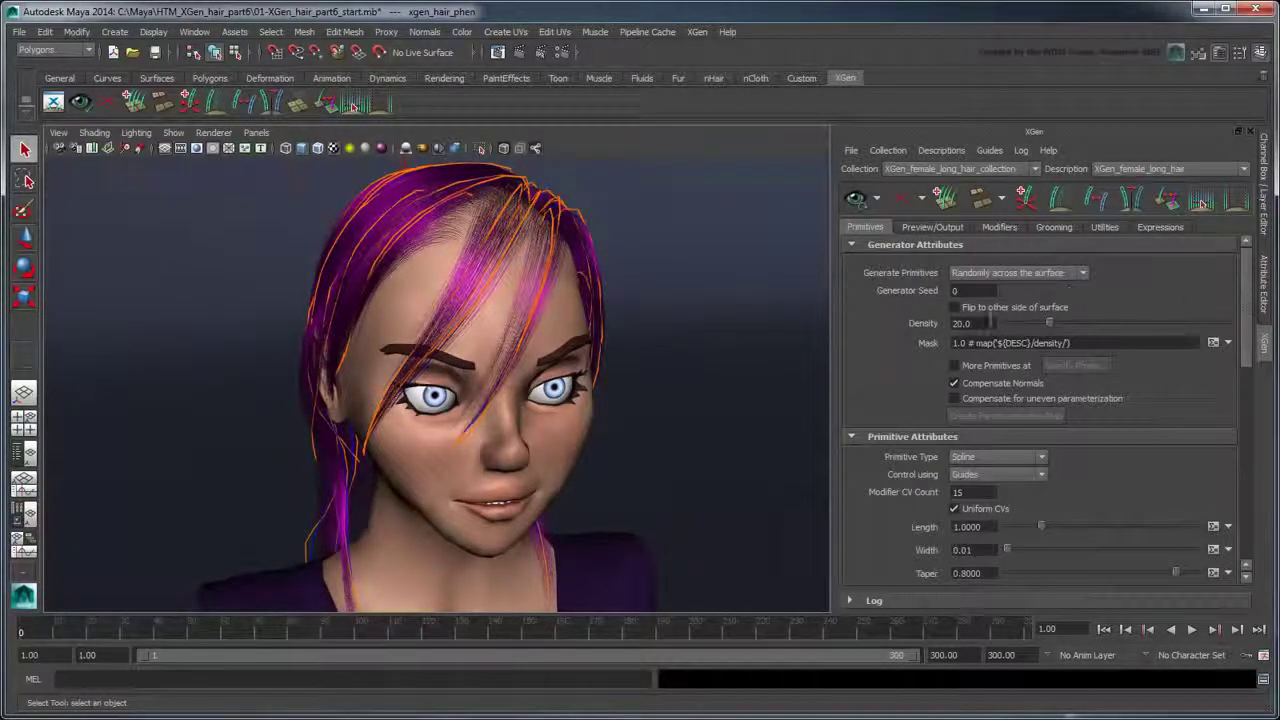
{"action": "type", "text": "100"}
{"action": "key", "text": "Return"}
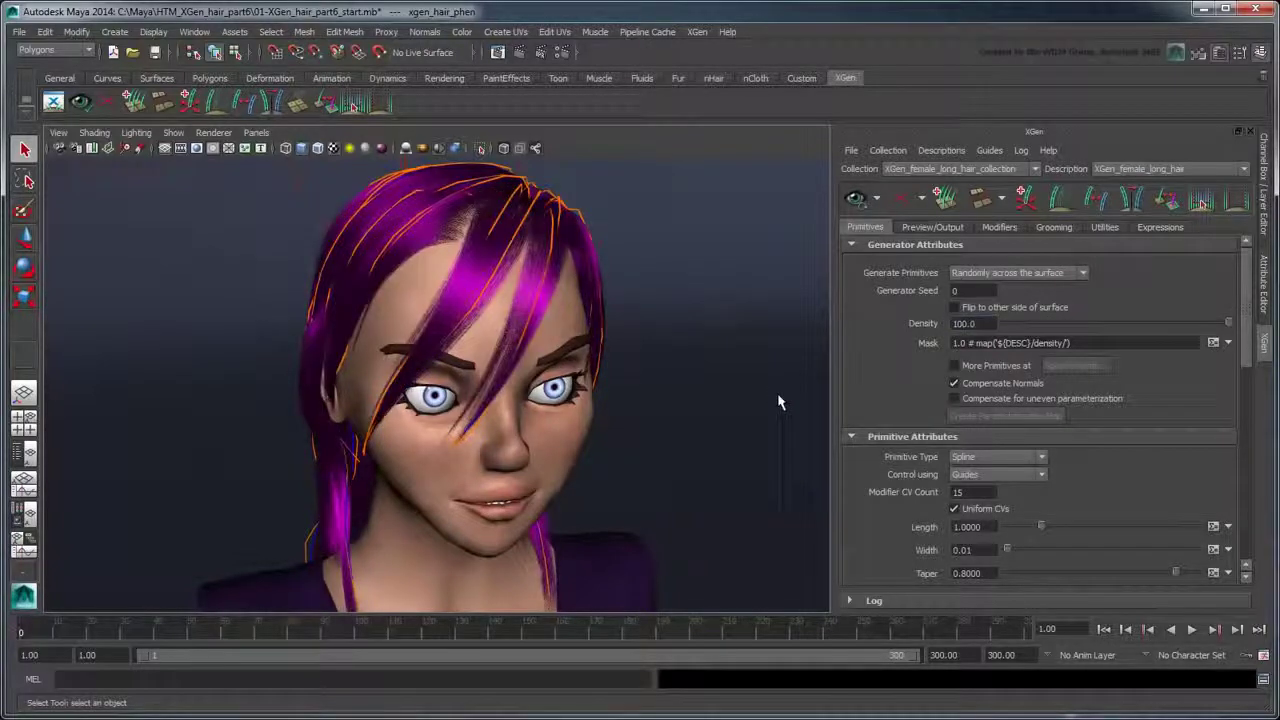
Render the close-up bust's hair as a new mental ray frame.
{"action": "left_click", "coordinate": [521, 52]}
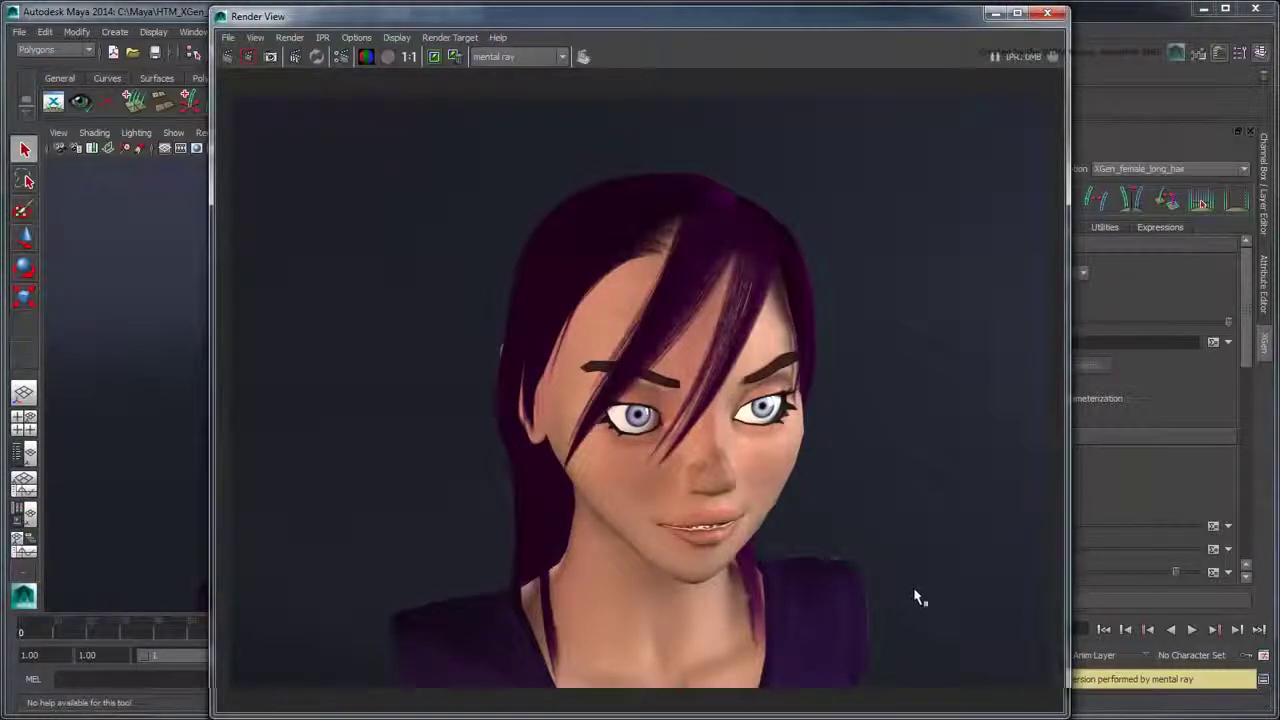
Uncheck Tube Shade on xgen_hair_phen and re-render the close-up bust in mental ray.
{"action": "left_click", "coordinate": [1047, 13]}
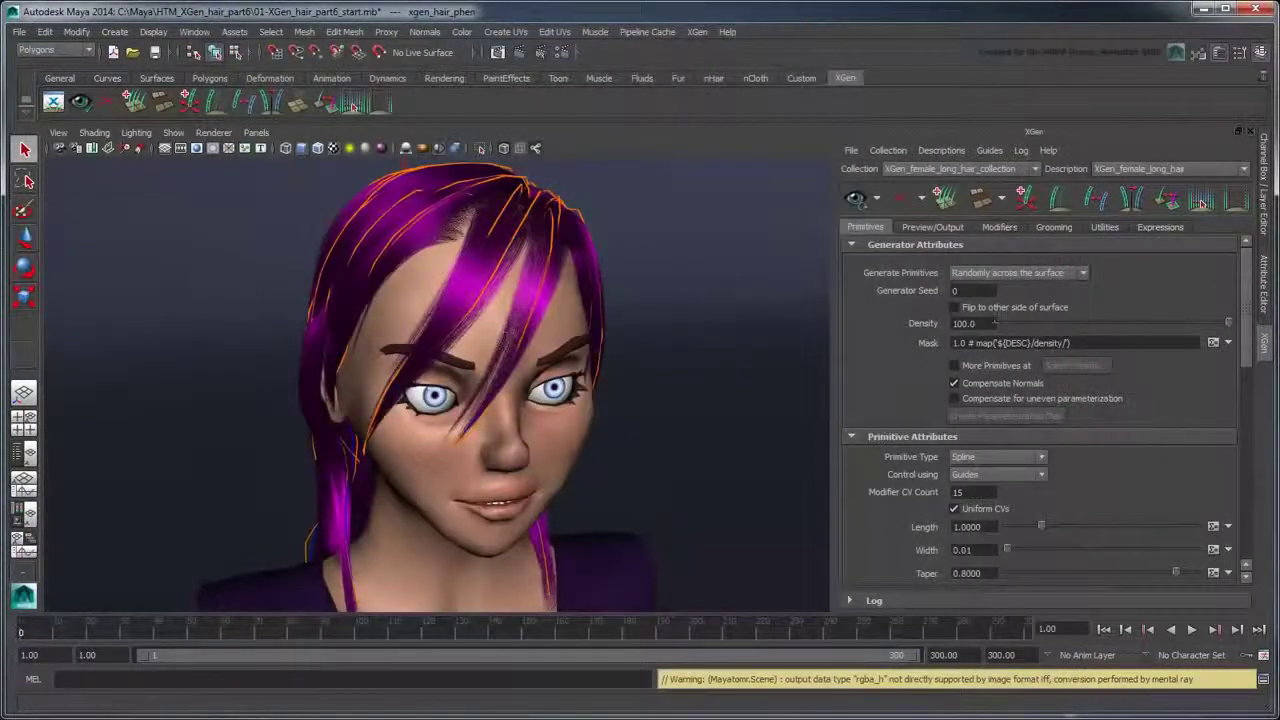
{"action": "left_click", "coordinate": [1265, 298]}
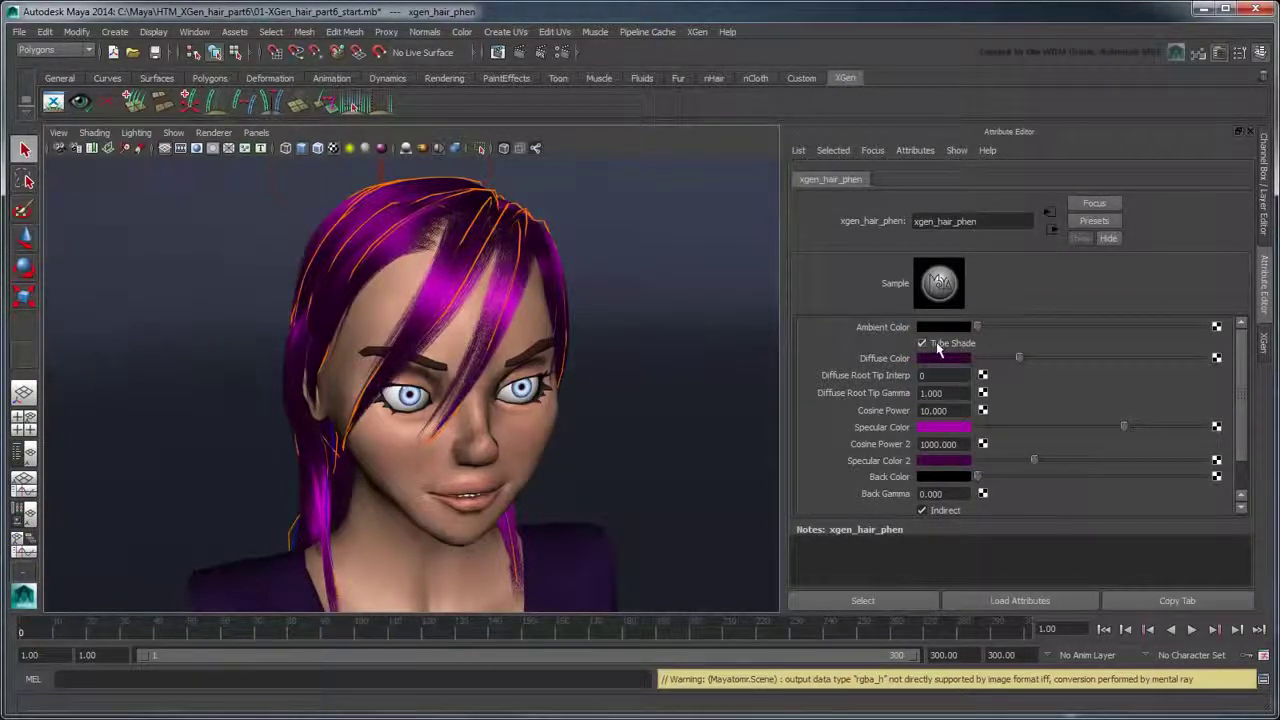
{"action": "left_click", "coordinate": [521, 52]}
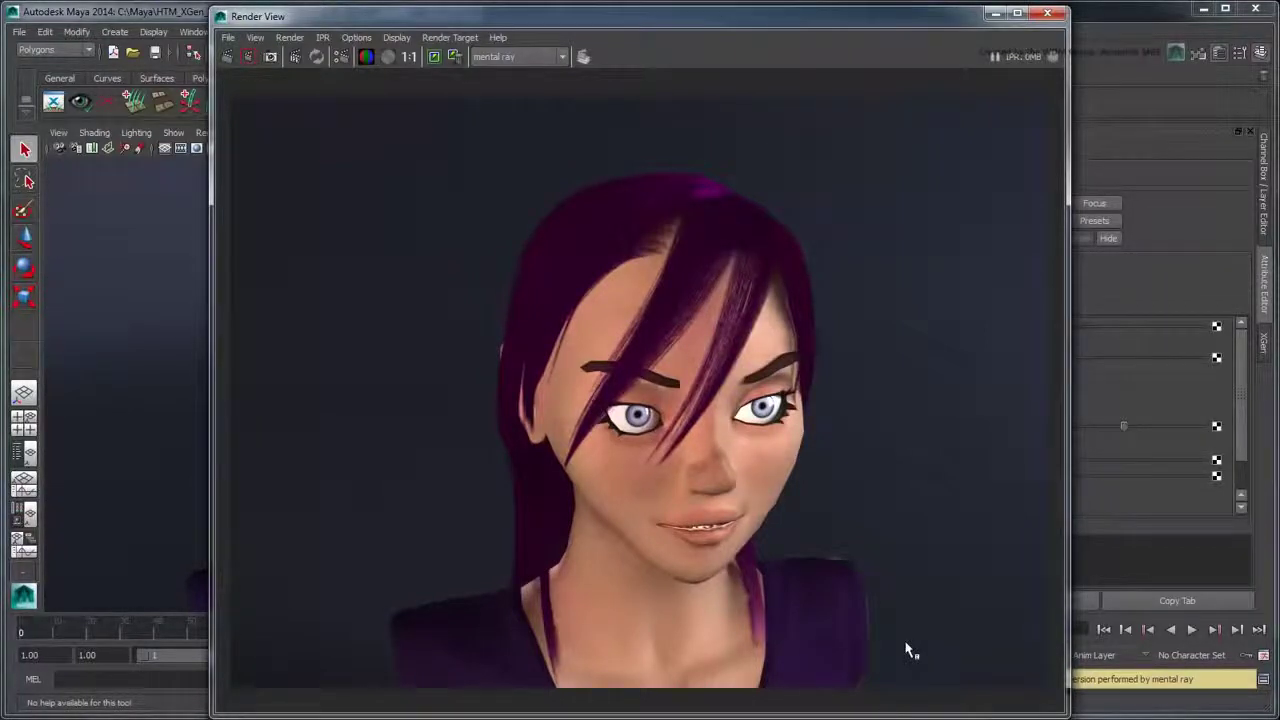
Close Render View and show the XGen Preview/Output tab for the long hair description.
{"action": "left_click", "coordinate": [1047, 13]}
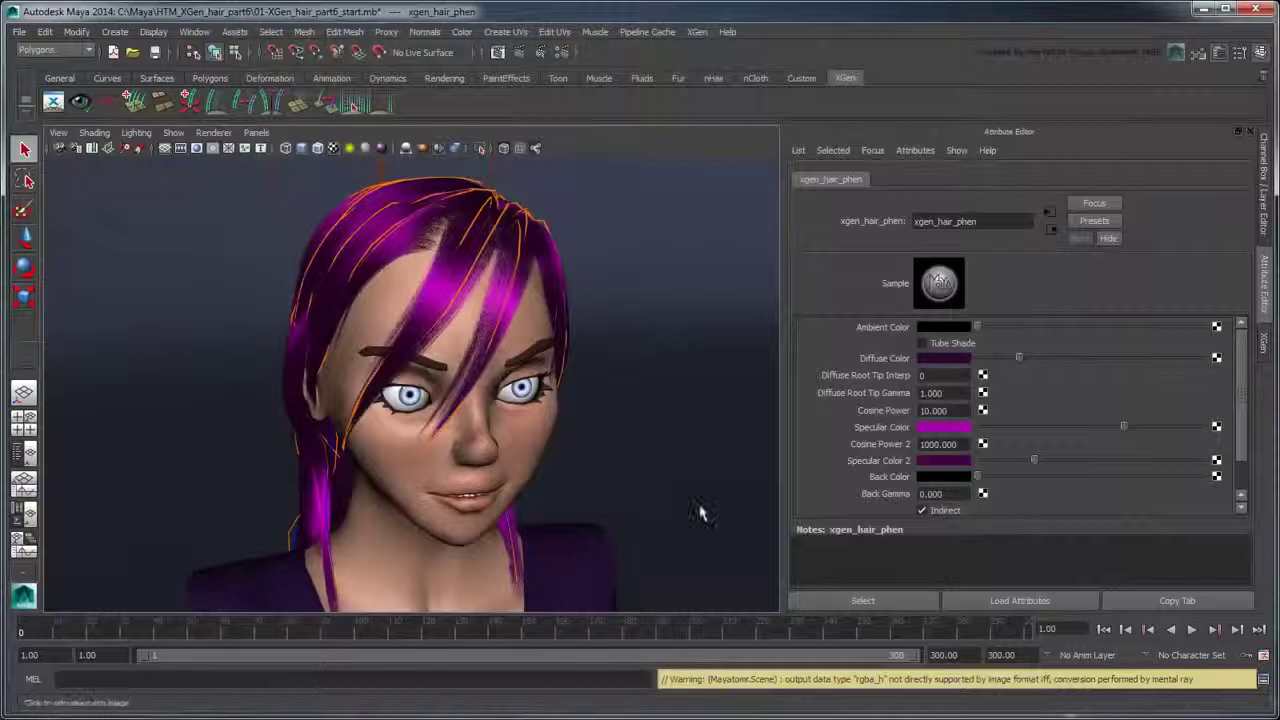
{"action": "left_click", "coordinate": [1263, 343]}
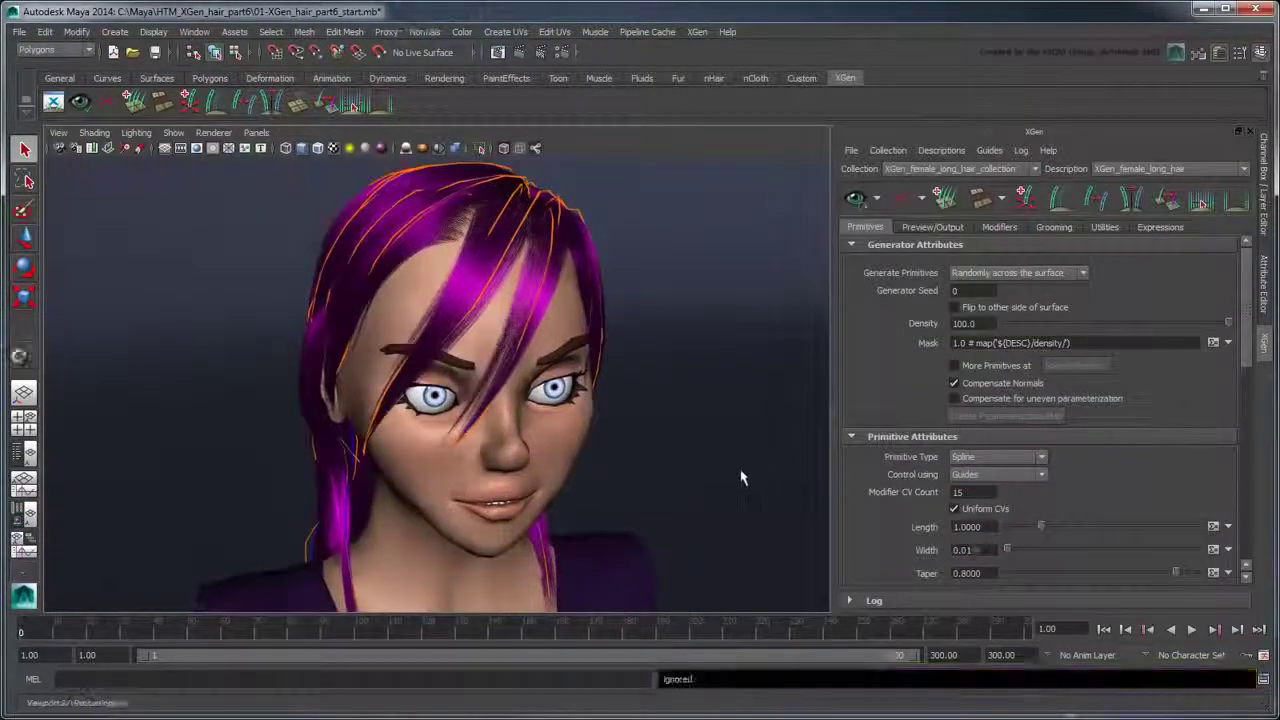
{"action": "left_click", "coordinate": [940, 230]}
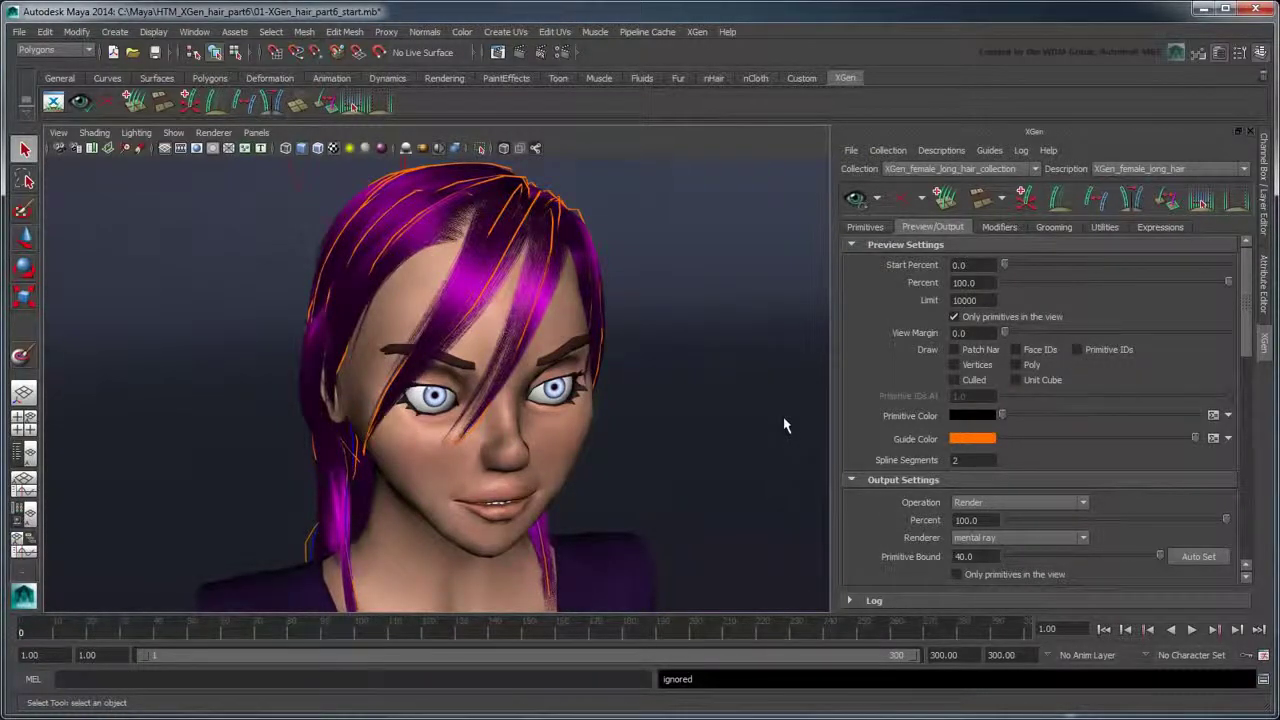
Create a Primitive Color paint map named XGen_female_highlights at resolution 10.0.
{"action": "left_click", "coordinate": [1228, 415]}
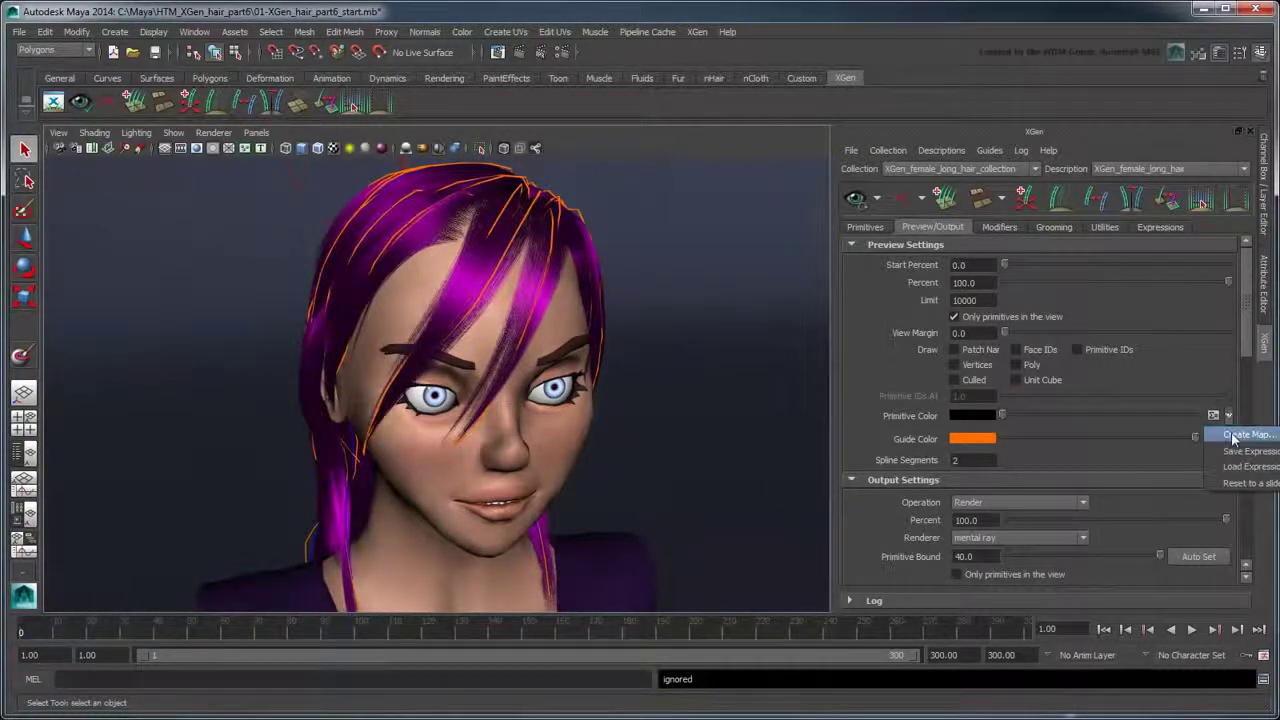
{"action": "left_click", "coordinate": [1240, 435]}
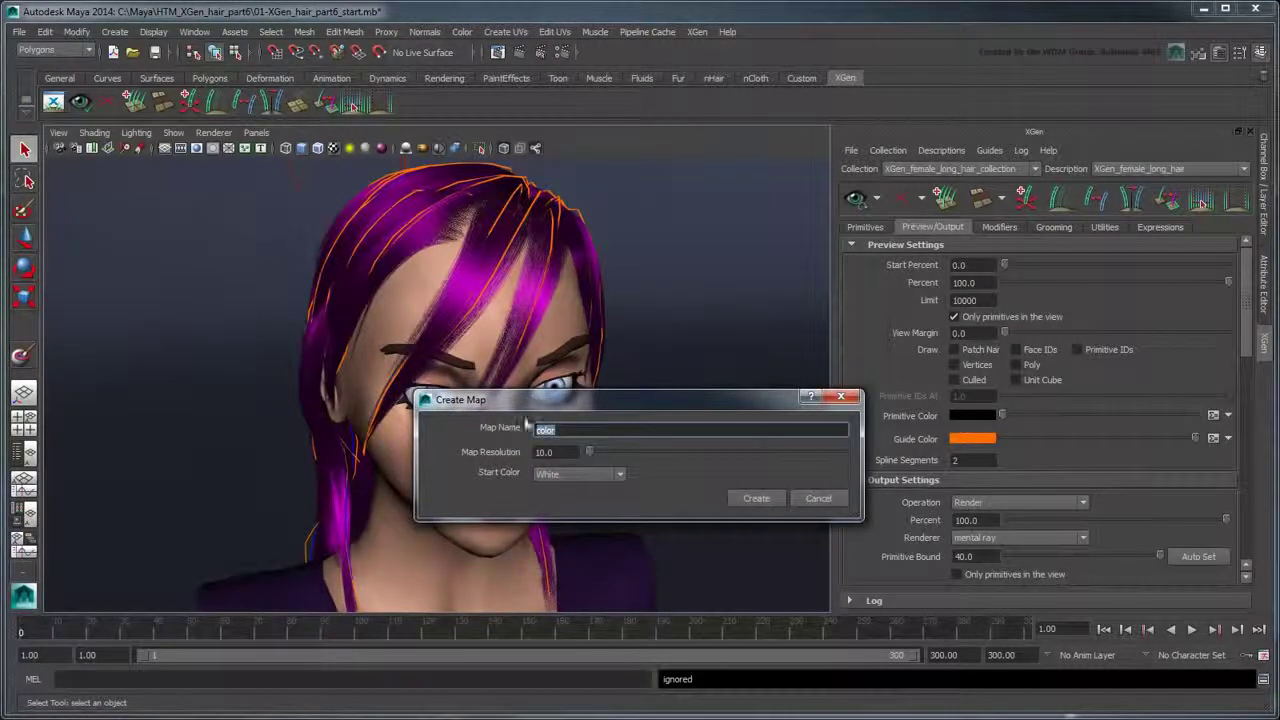
{"action": "type", "text": "XGen_female_highlights"}
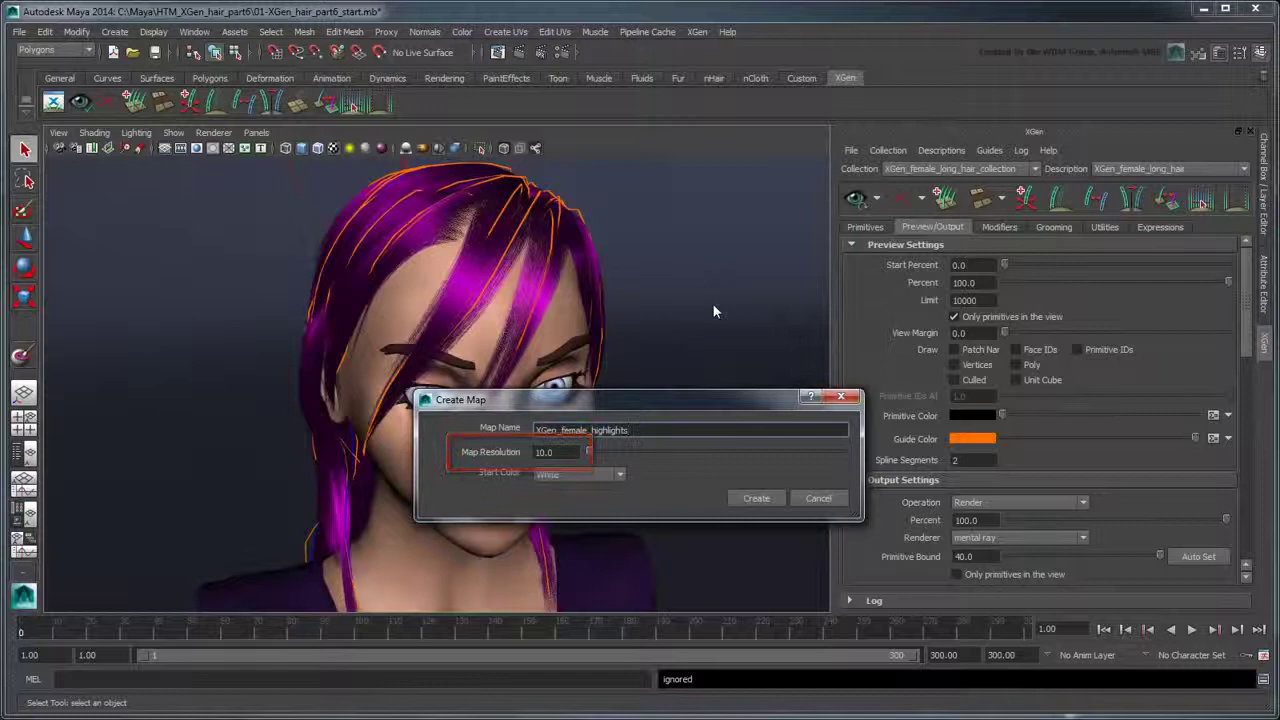
{"action": "left_click", "coordinate": [756, 498]}
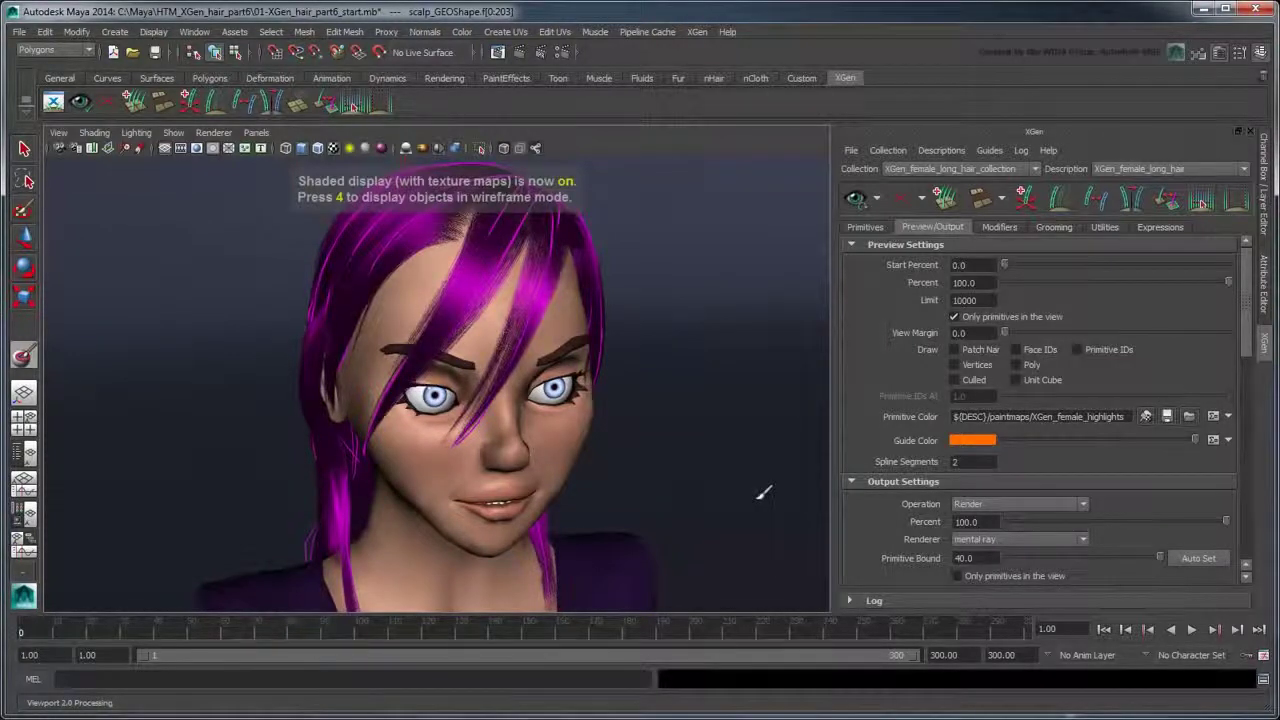
Select scalp_GEO in the Outliner and show all hidden objects in single perspective view.
{"action": "left_click", "coordinate": [24, 452]}
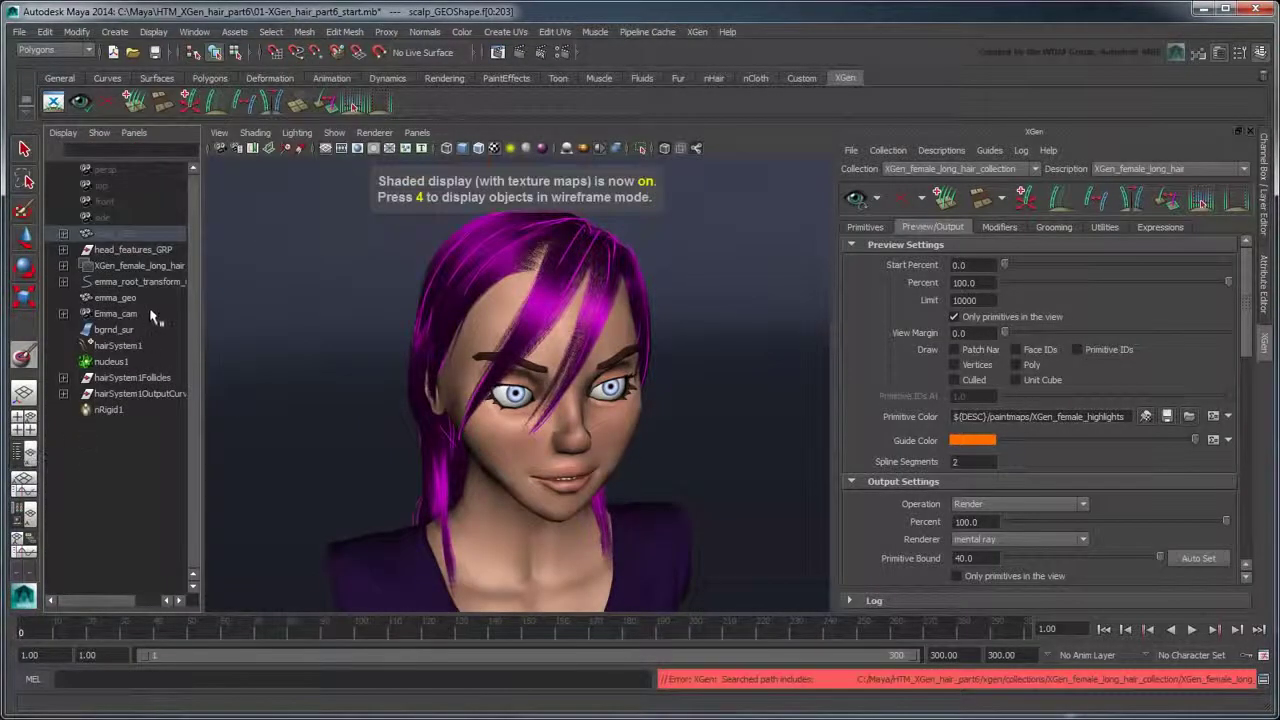
{"action": "left_click", "coordinate": [135, 235]}
{"action": "left_click", "coordinate": [158, 34]}
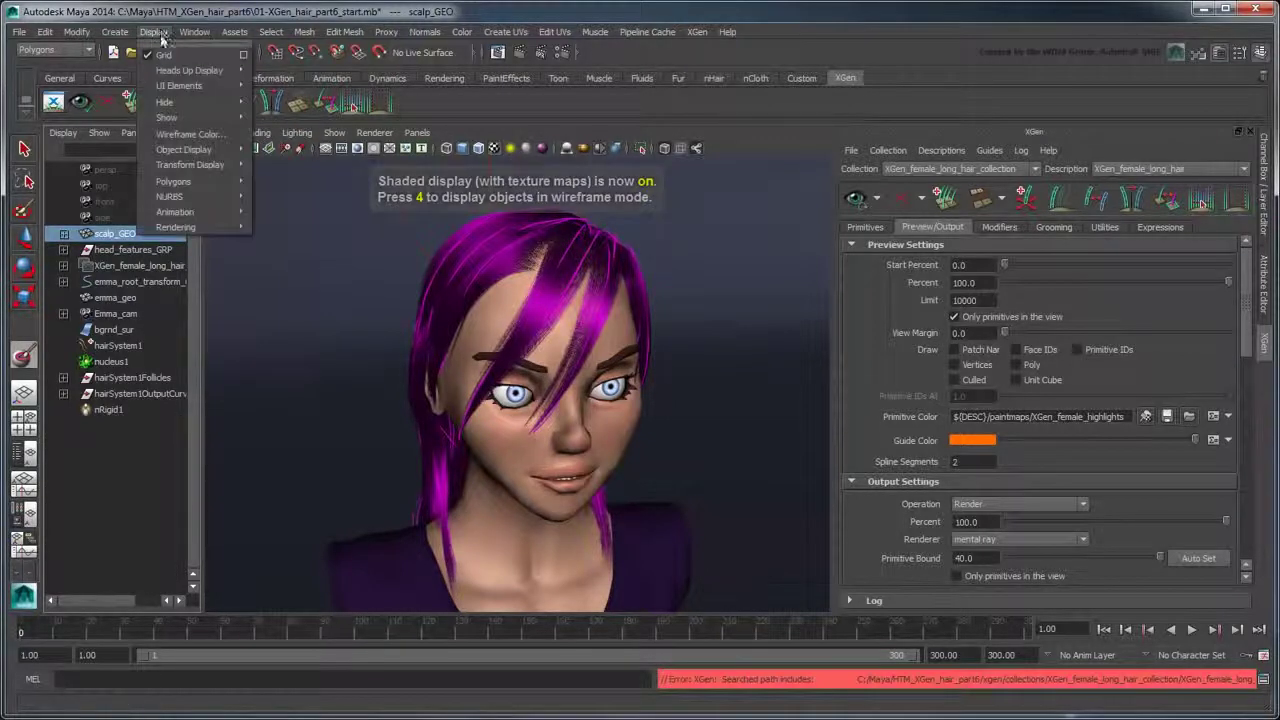
{"action": "left_click", "coordinate": [290, 156]}
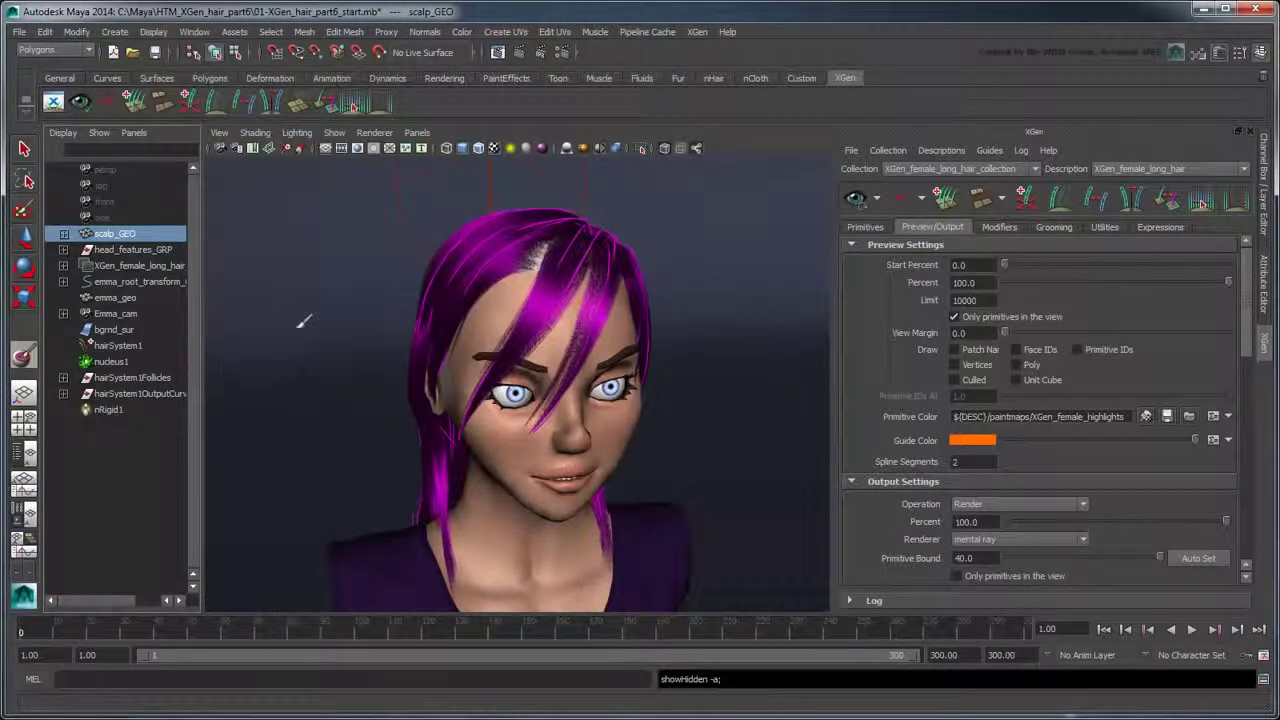
{"action": "left_click", "coordinate": [24, 393]}
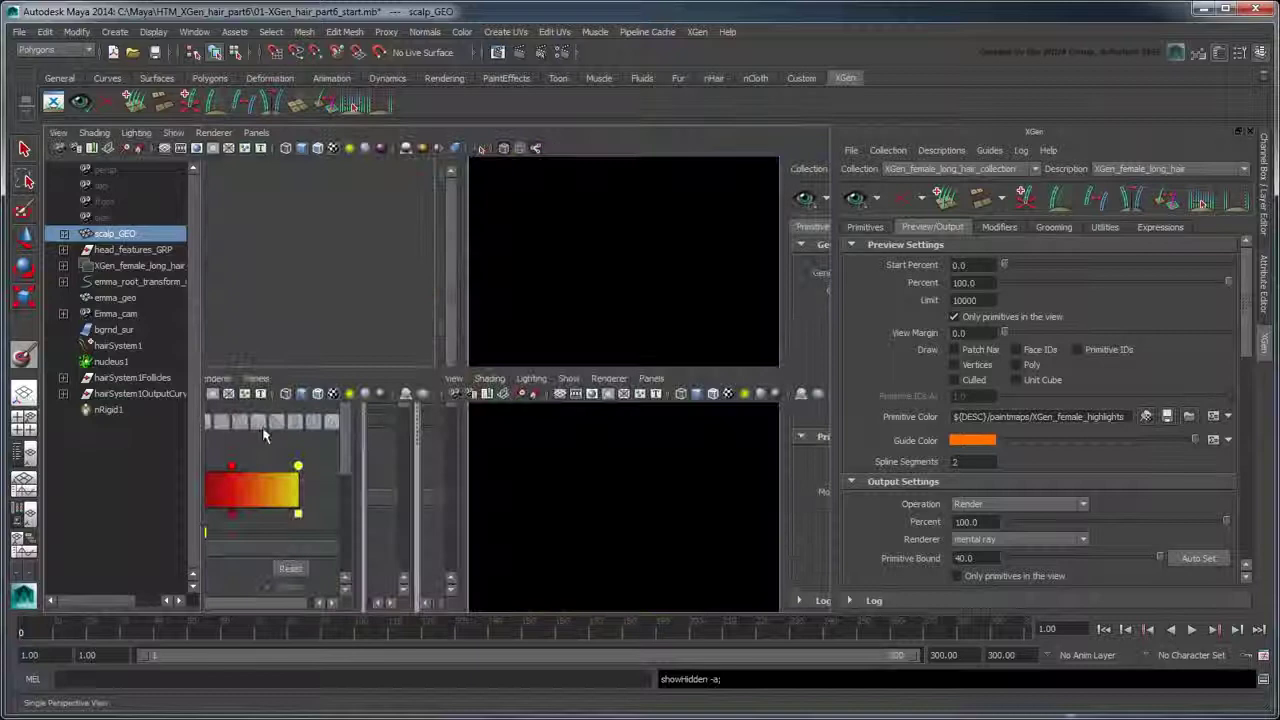
Set the XGen preview Percent to 10 and orbit to look down on the scalp.
{"action": "double_click", "coordinate": [981, 282]}
{"action": "type", "text": "1"}
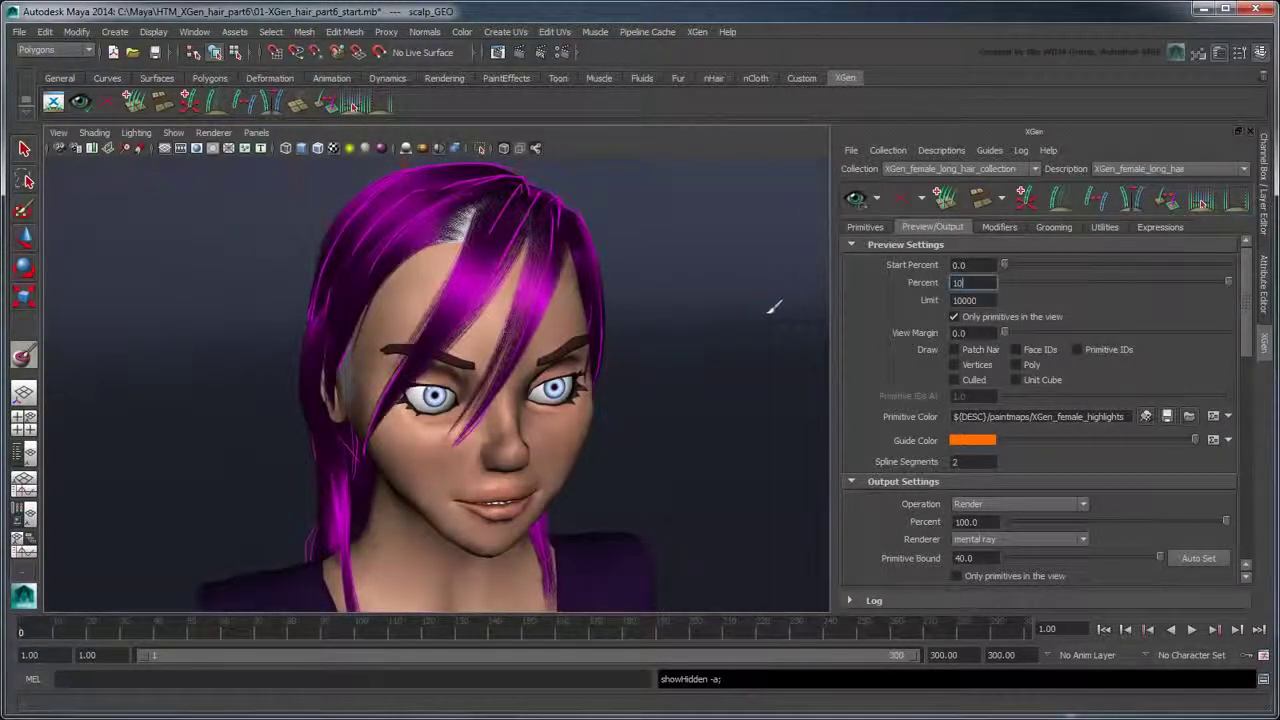
{"action": "type", "text": "0"}
{"action": "key", "text": "Return"}
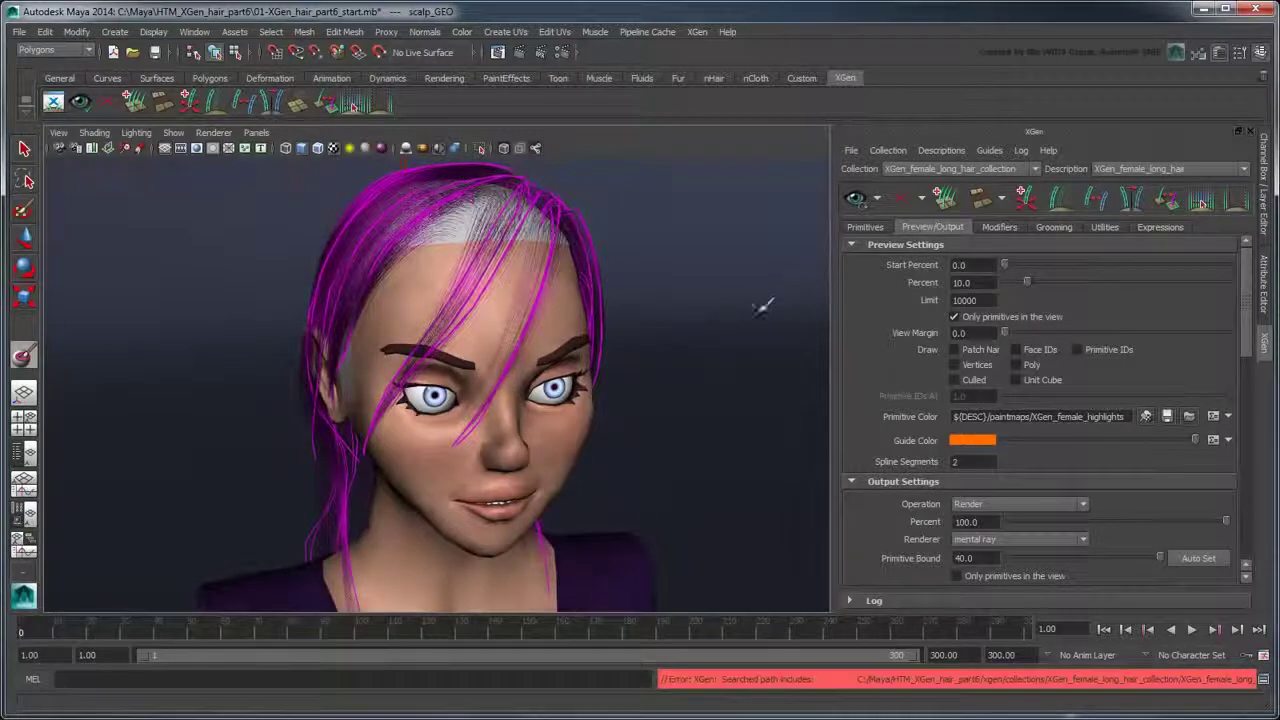
{"action": "left_click_drag", "start_coordinate": [726, 314], "coordinate": [717, 371], "text": "alt"}
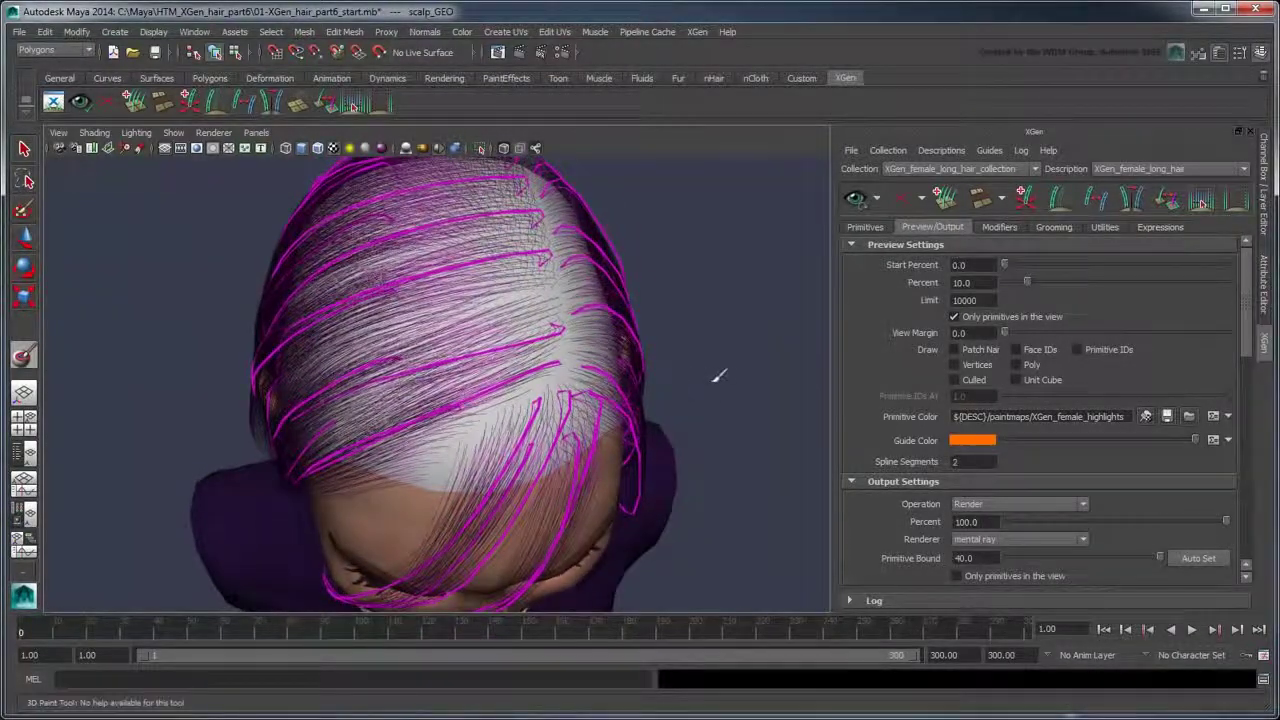
Flood the scalp's highlight map with dark purple using the 3D Paint Tool.
{"action": "double_click", "coordinate": [25, 358]}
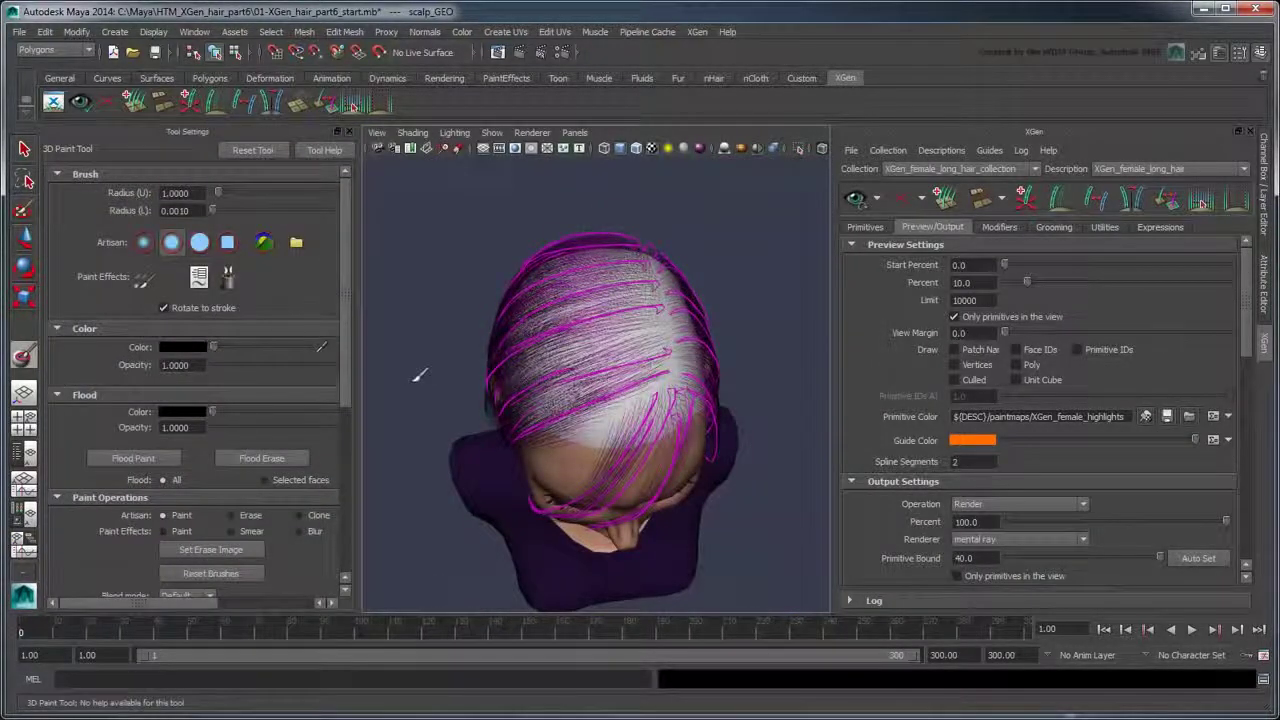
{"action": "left_click", "coordinate": [190, 412]}
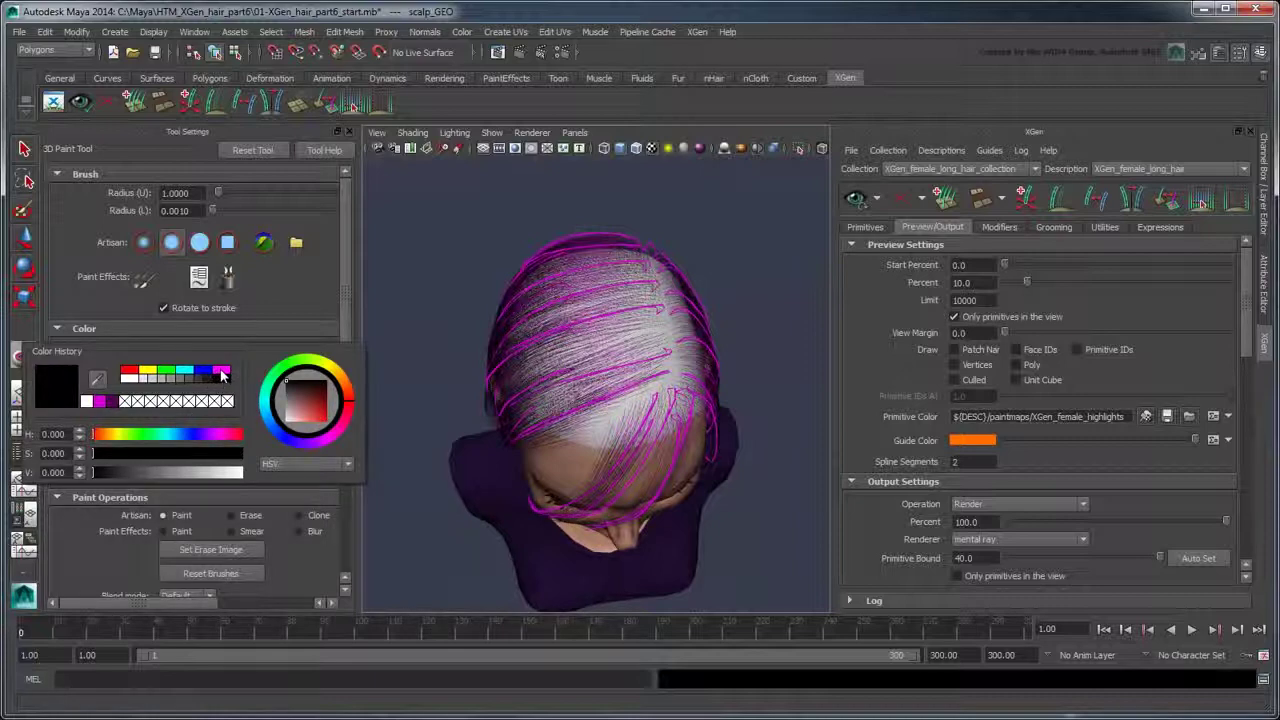
{"action": "left_click", "coordinate": [222, 371]}
{"action": "left_click_drag", "start_coordinate": [169, 473], "coordinate": [120, 472]}
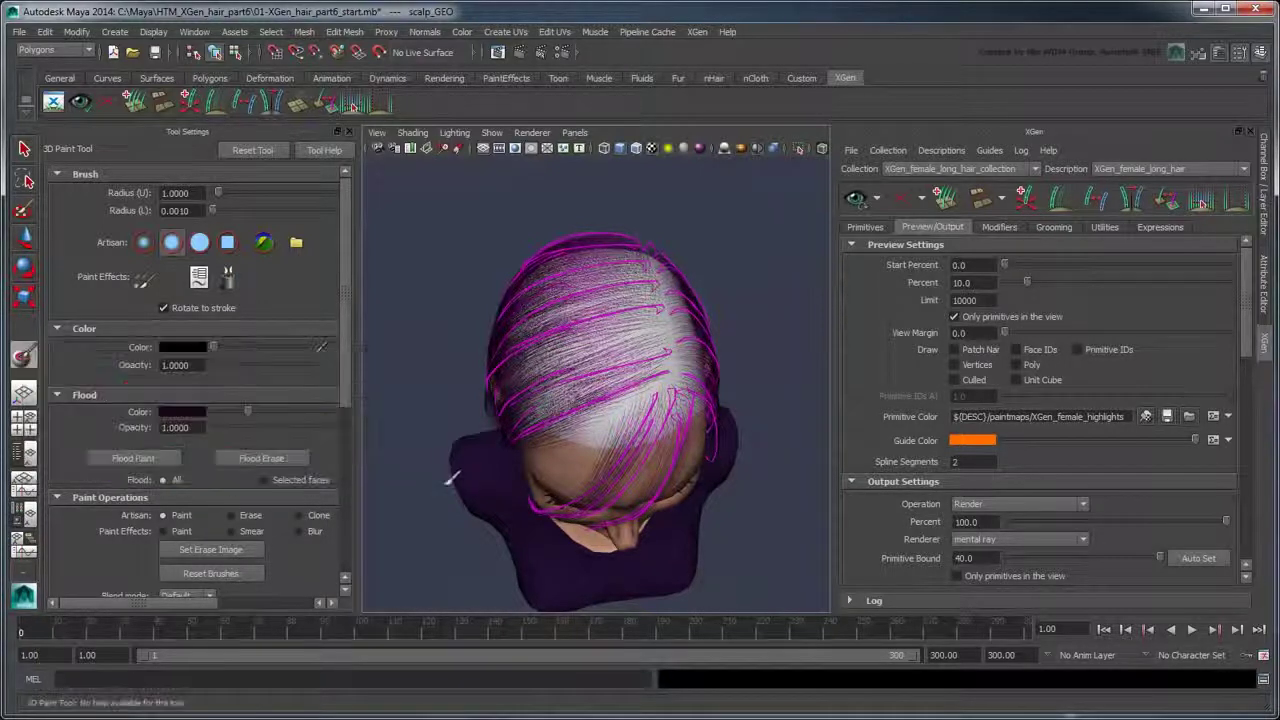
{"action": "left_click", "coordinate": [135, 460]}
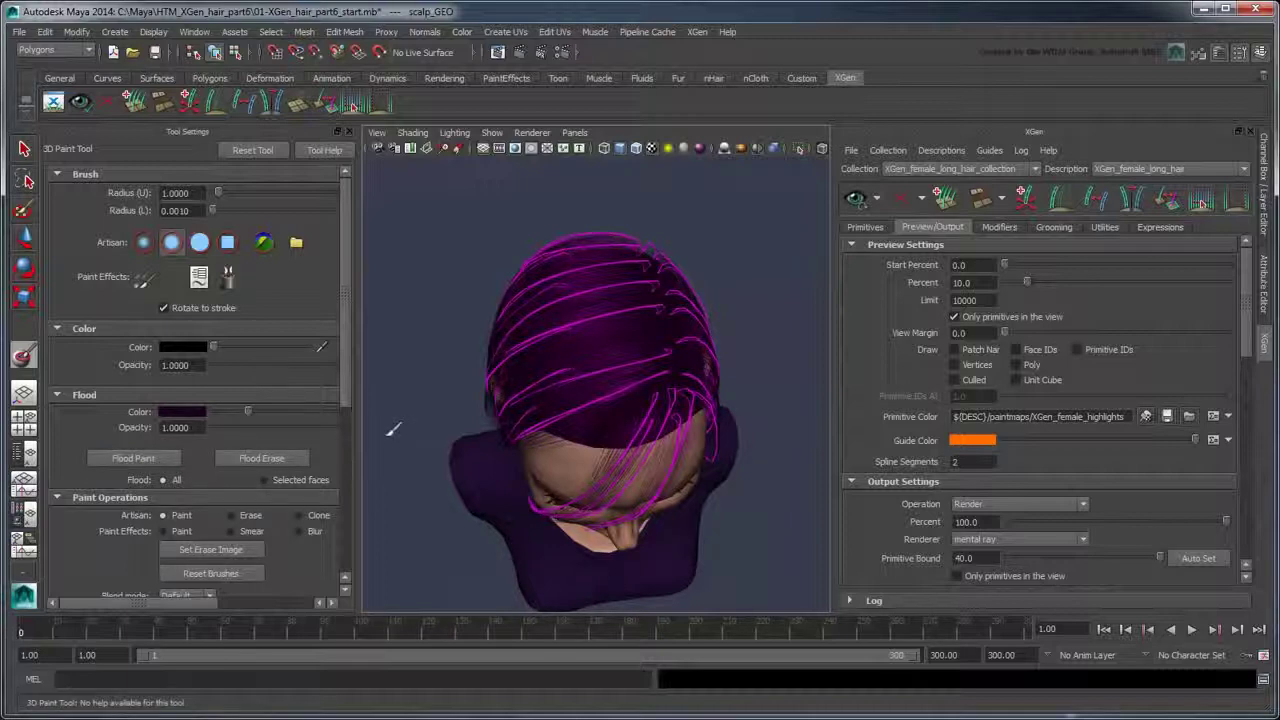
Set the brush colour to magenta and paint a soft pink patch on the scalp top.
{"action": "left_click", "coordinate": [186, 348]}
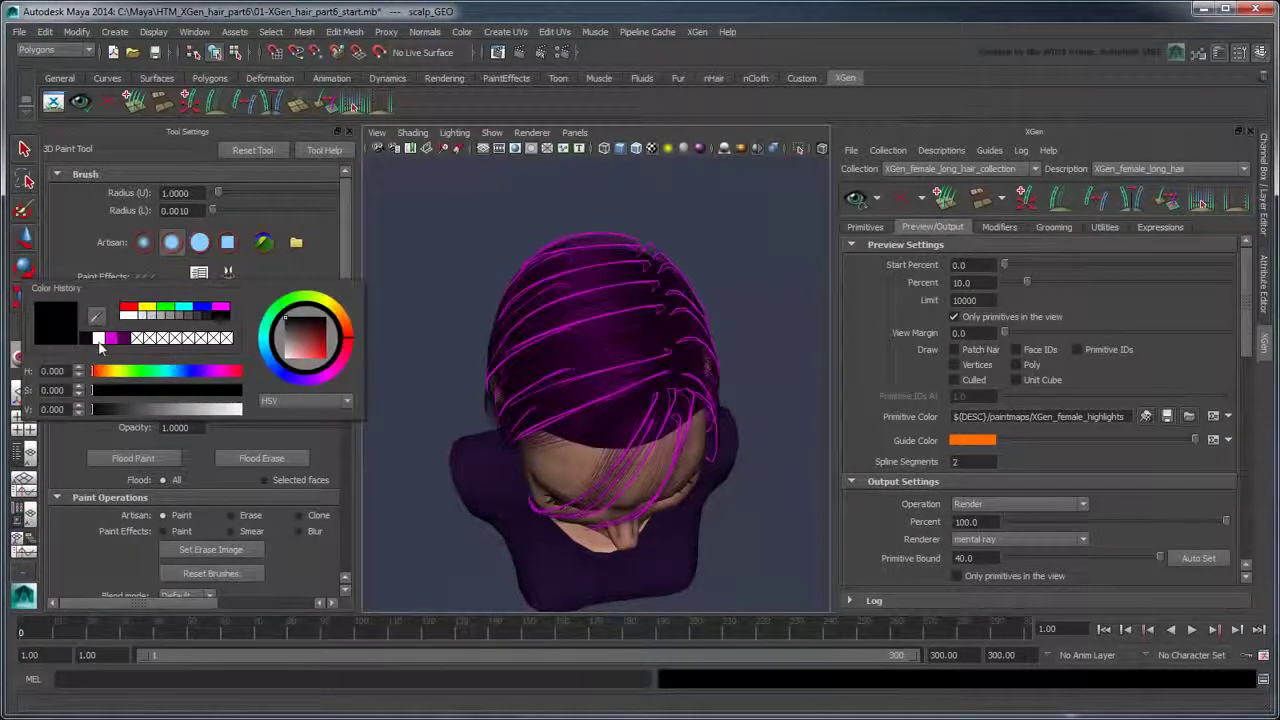
{"action": "left_click", "coordinate": [121, 338]}
{"action": "mouse_move", "coordinate": [166, 410]}
{"action": "left_mouse_down"}
{"action": "mouse_move", "coordinate": [216, 410]}
{"action": "mouse_move", "coordinate": [165, 390]}
{"action": "left_mouse_up"}
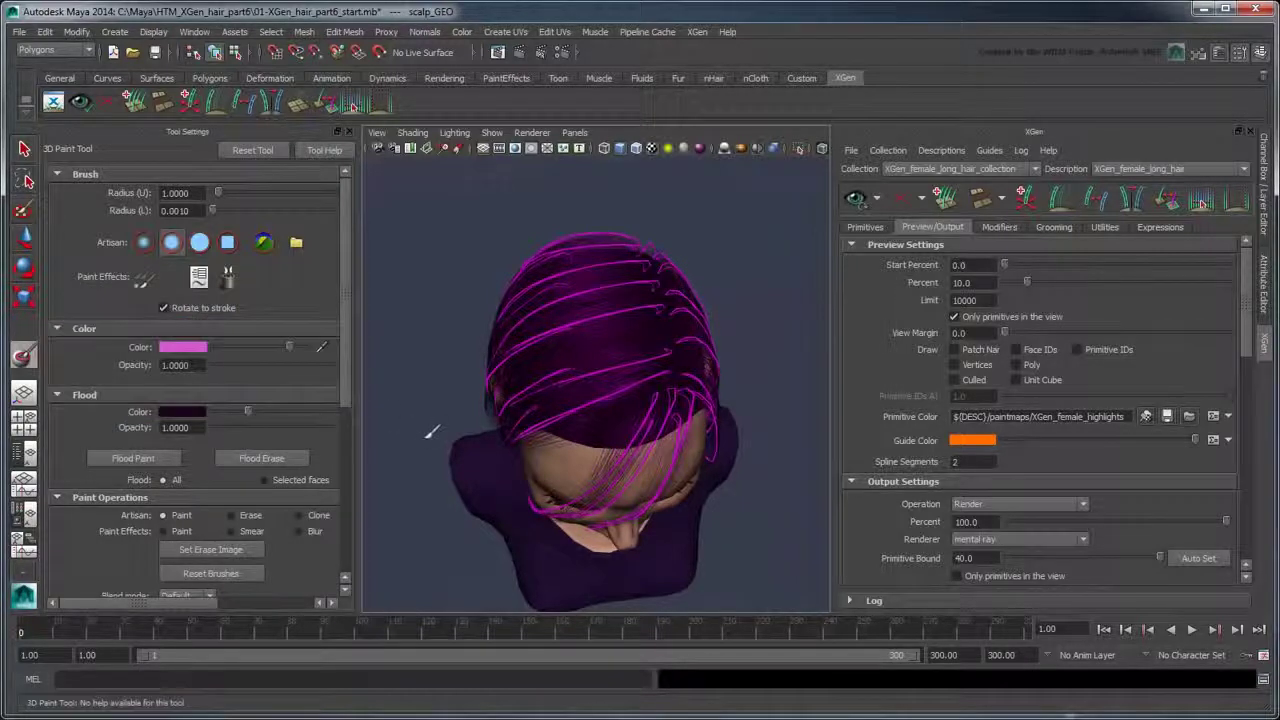
{"action": "scroll", "coordinate": [640, 410], "scroll_direction": "up", "scroll_amount": 5}
{"action": "mouse_move", "coordinate": [620, 390]}
{"action": "left_mouse_down"}
{"action": "mouse_move", "coordinate": [644, 366]}
{"action": "mouse_move", "coordinate": [552, 389]}
{"action": "mouse_move", "coordinate": [544, 416]}
{"action": "mouse_move", "coordinate": [704, 374]}
{"action": "mouse_move", "coordinate": [662, 398]}
{"action": "mouse_move", "coordinate": [714, 371]}
{"action": "mouse_move", "coordinate": [664, 336]}
{"action": "mouse_move", "coordinate": [615, 357]}
{"action": "left_mouse_up"}
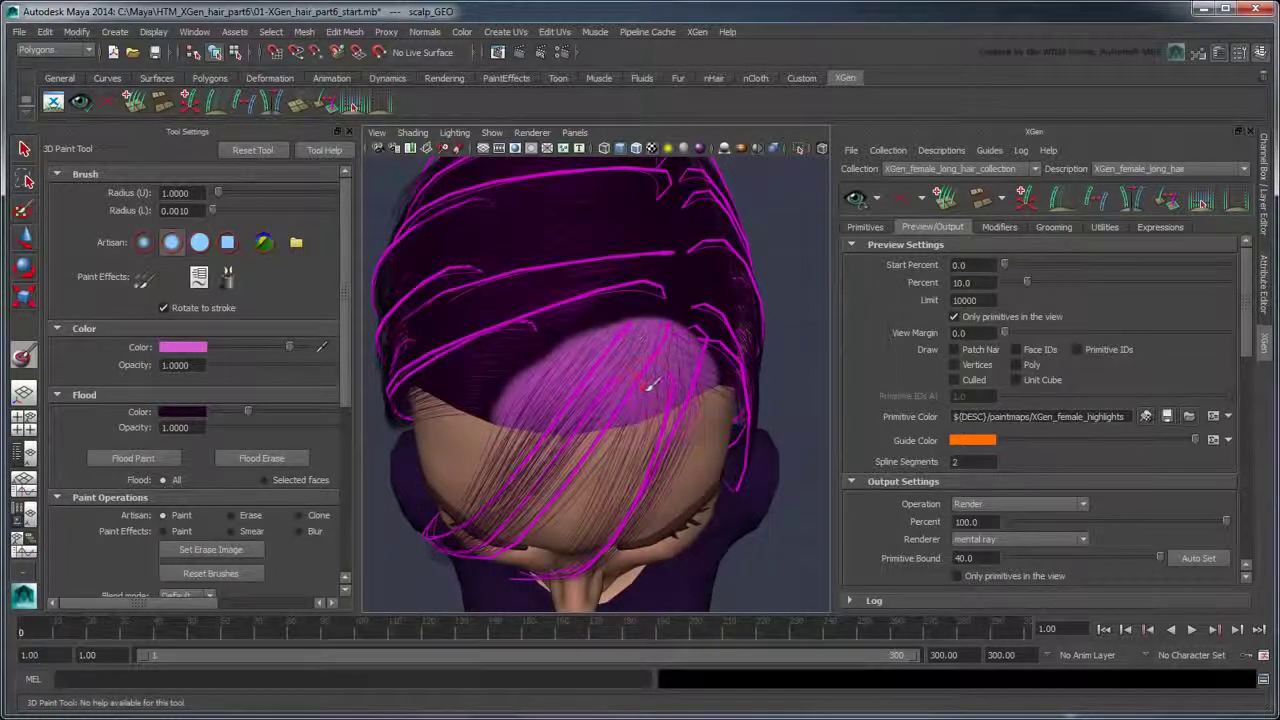
Save the painted highlight map and set the hair preview percentage to 100.
{"action": "left_click", "coordinate": [1166, 417]}
{"action": "left_click", "coordinate": [970, 282]}
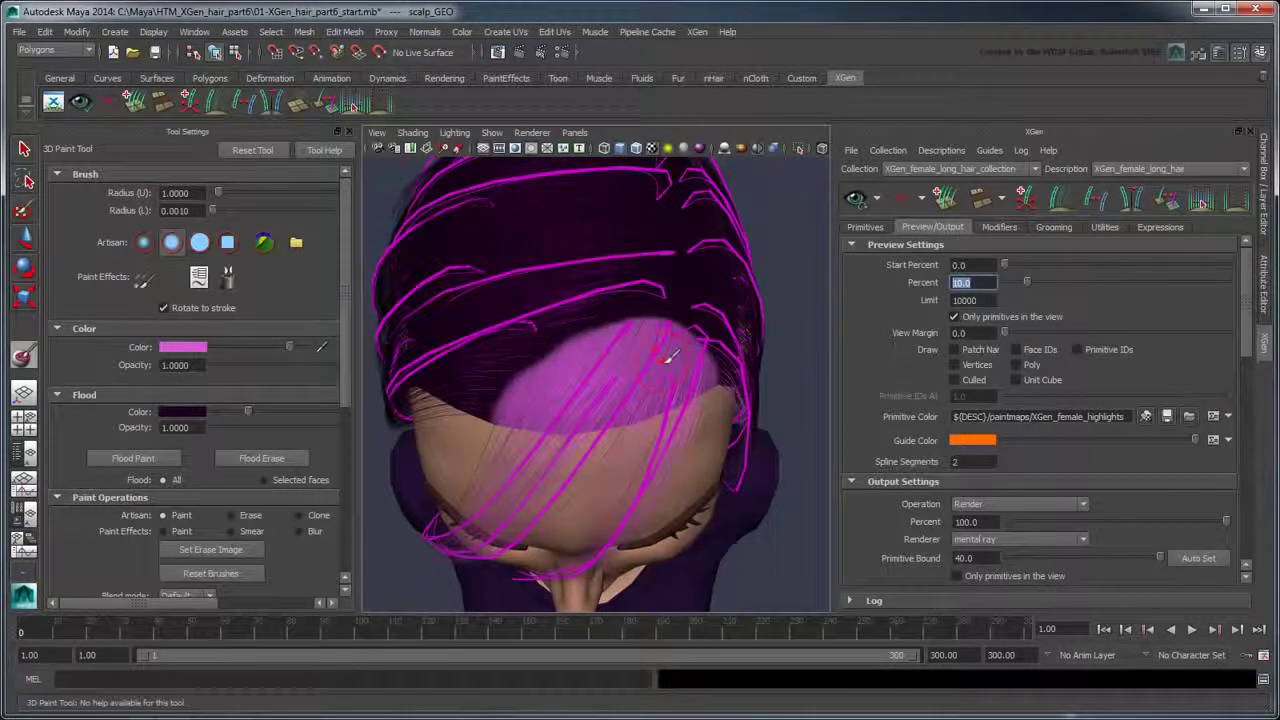
{"action": "type", "text": "0"}
{"action": "key", "text": "Return"}
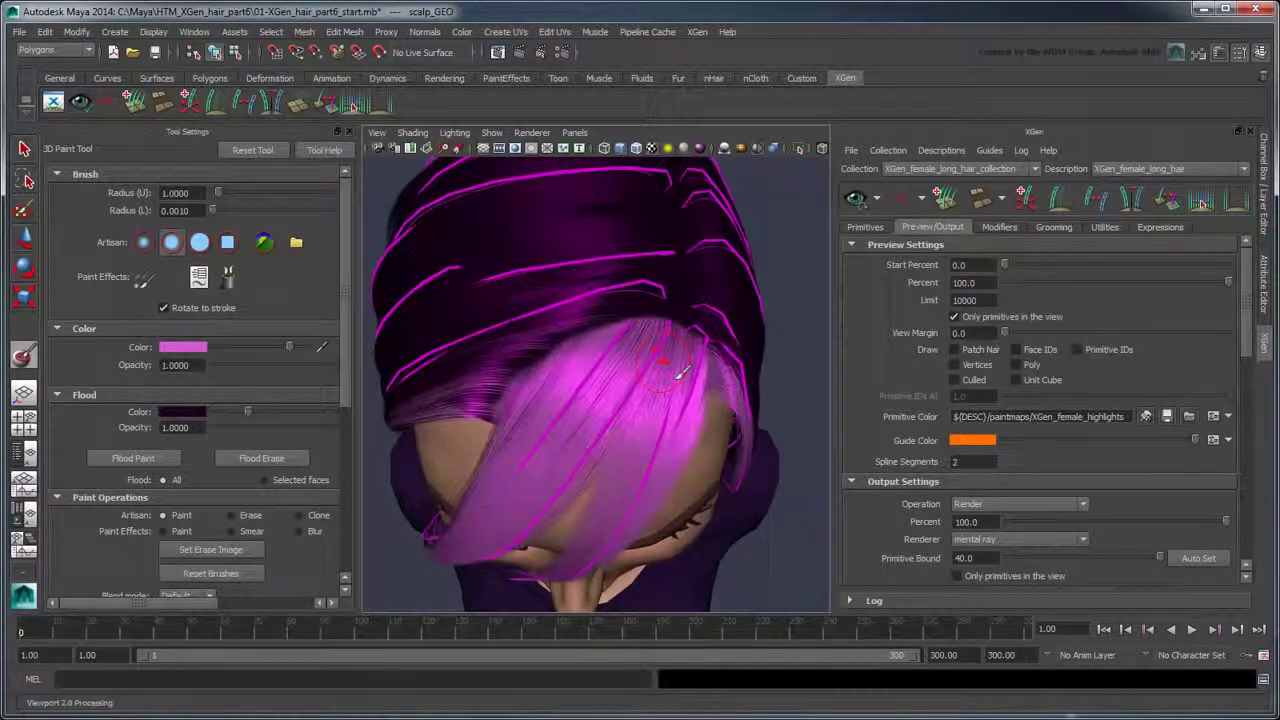
Turn the view to the face, hide Tool Settings, and render the frame in mental ray.
{"action": "left_click_drag", "start_coordinate": [650, 405], "coordinate": [648, 390], "text": "alt"}
{"action": "right_click_drag", "start_coordinate": [648, 390], "coordinate": [660, 386], "text": "alt"}
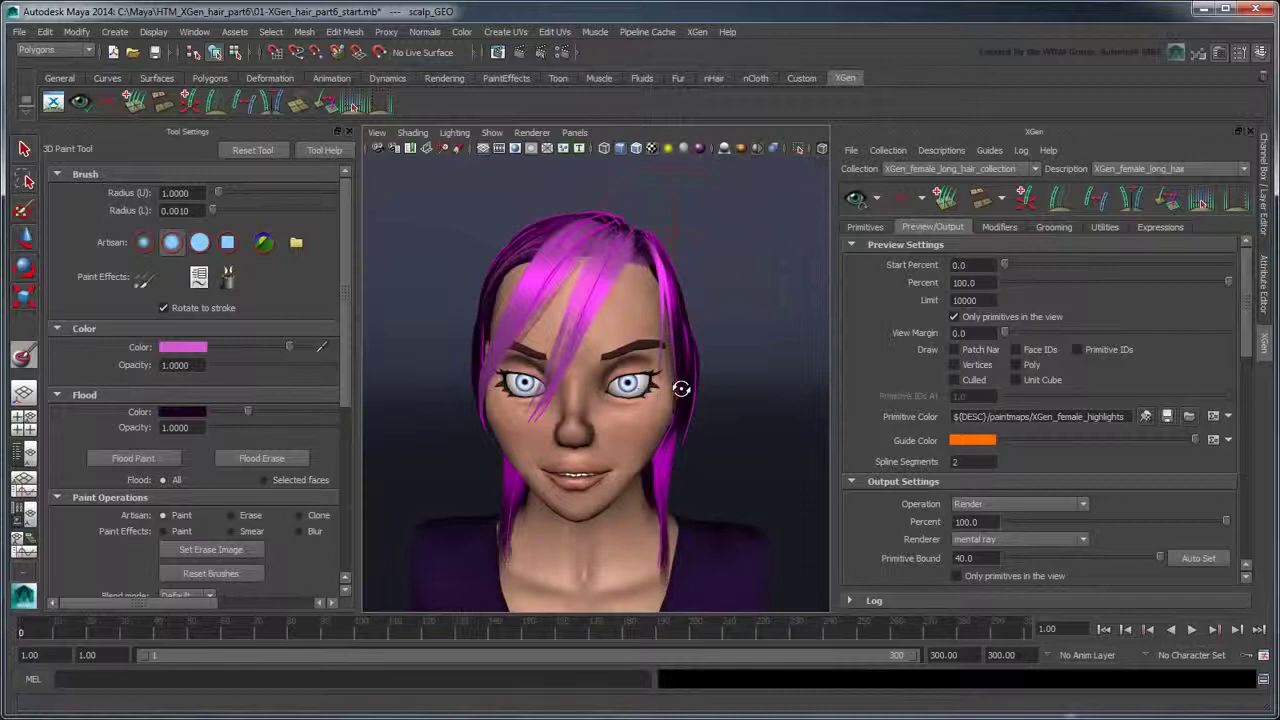
{"action": "mouse_move", "coordinate": [675, 388]}
{"action": "left_mouse_down", "text": "alt"}
{"action": "mouse_move", "coordinate": [709, 391]}
{"action": "mouse_move", "coordinate": [663, 371]}
{"action": "left_mouse_up", "text": "alt"}
{"action": "key", "text": "ctrl+shift+t"}
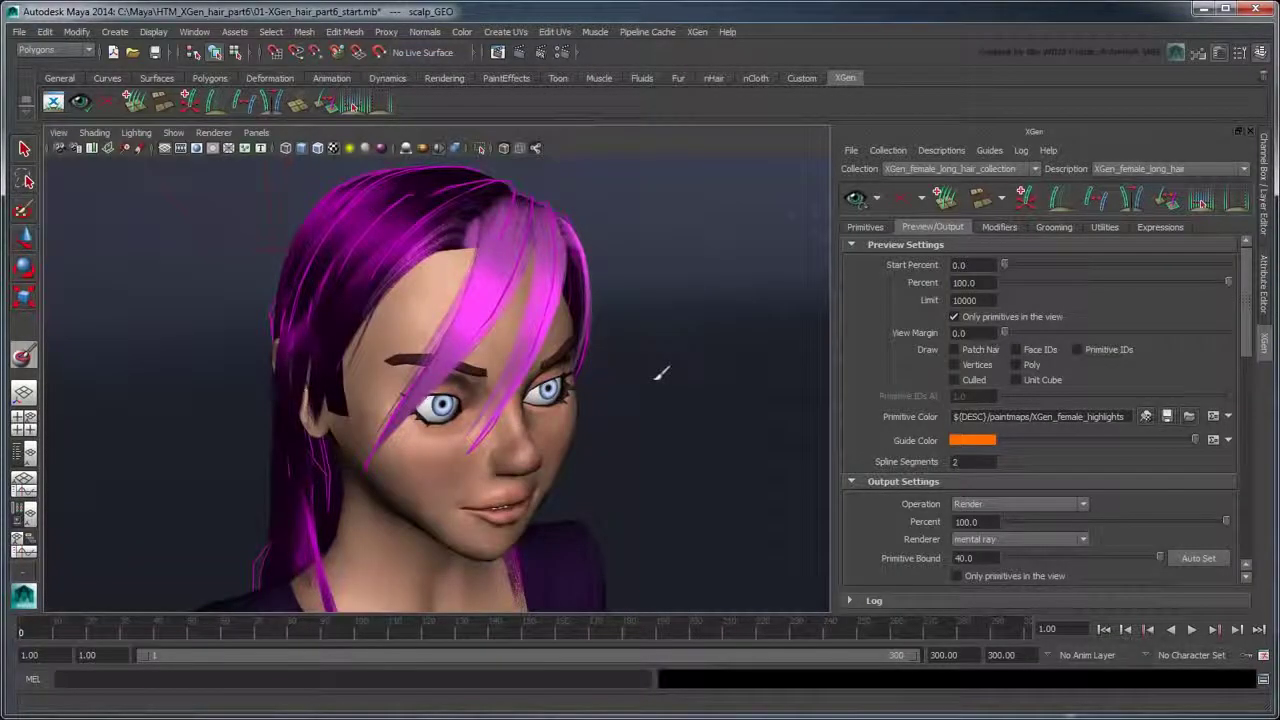
{"action": "left_click", "coordinate": [520, 52]}
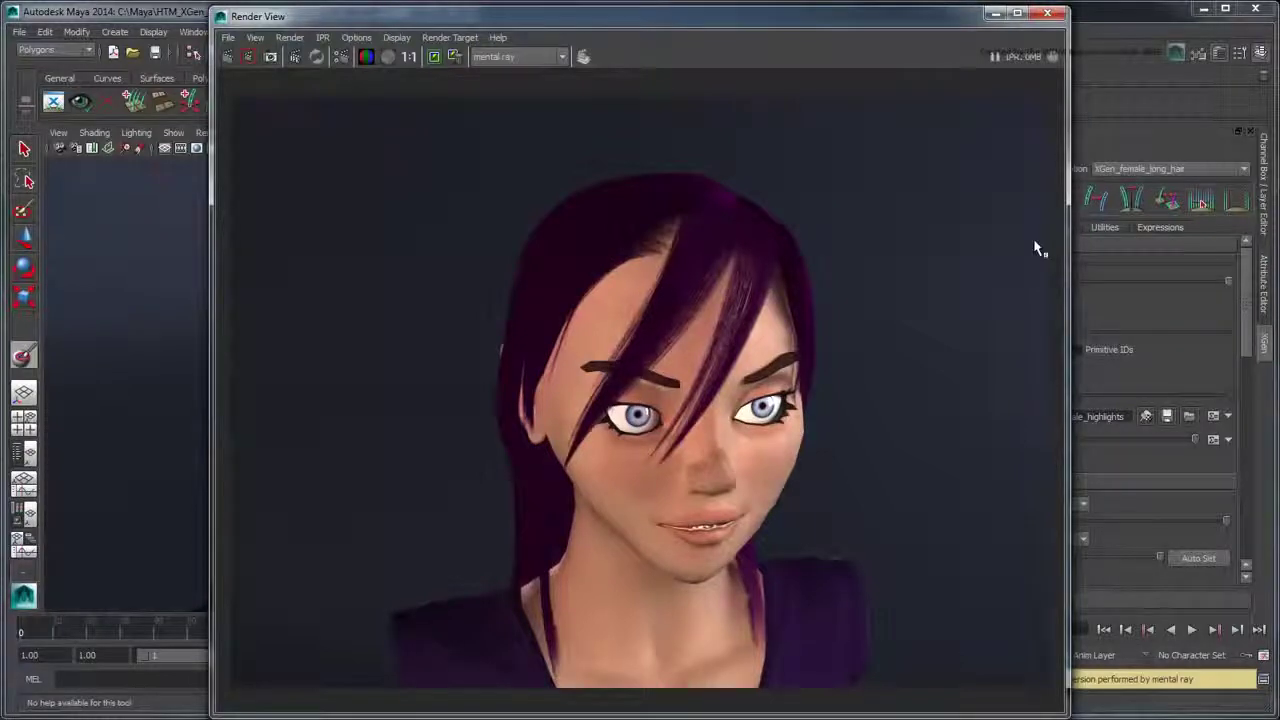
Close the Render View window to get back to the bust viewport.
{"action": "left_click", "coordinate": [1047, 13]}
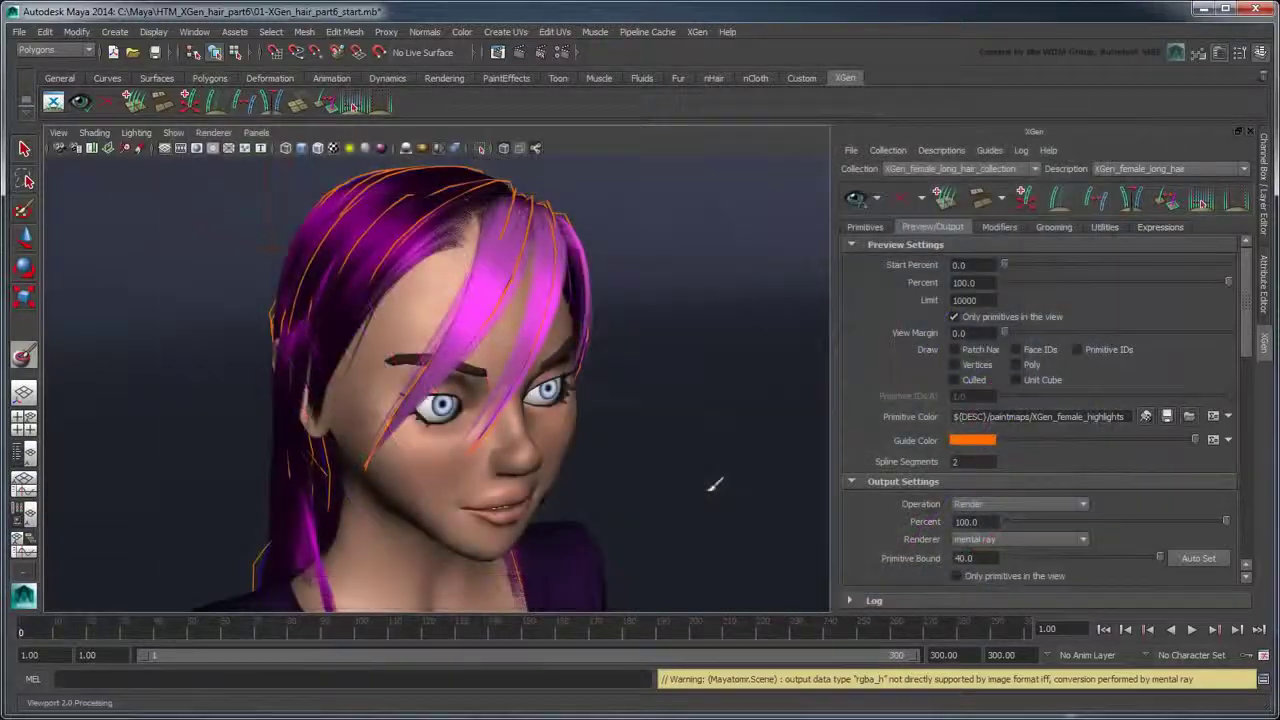
Add a color-type custom shader parameter named root_color and switch the viewport to shaded display.
{"action": "scroll", "coordinate": [1256, 461], "scroll_direction": "down", "scroll_amount": 10}
{"action": "scroll", "coordinate": [1256, 461], "scroll_direction": "down", "scroll_amount": 1}
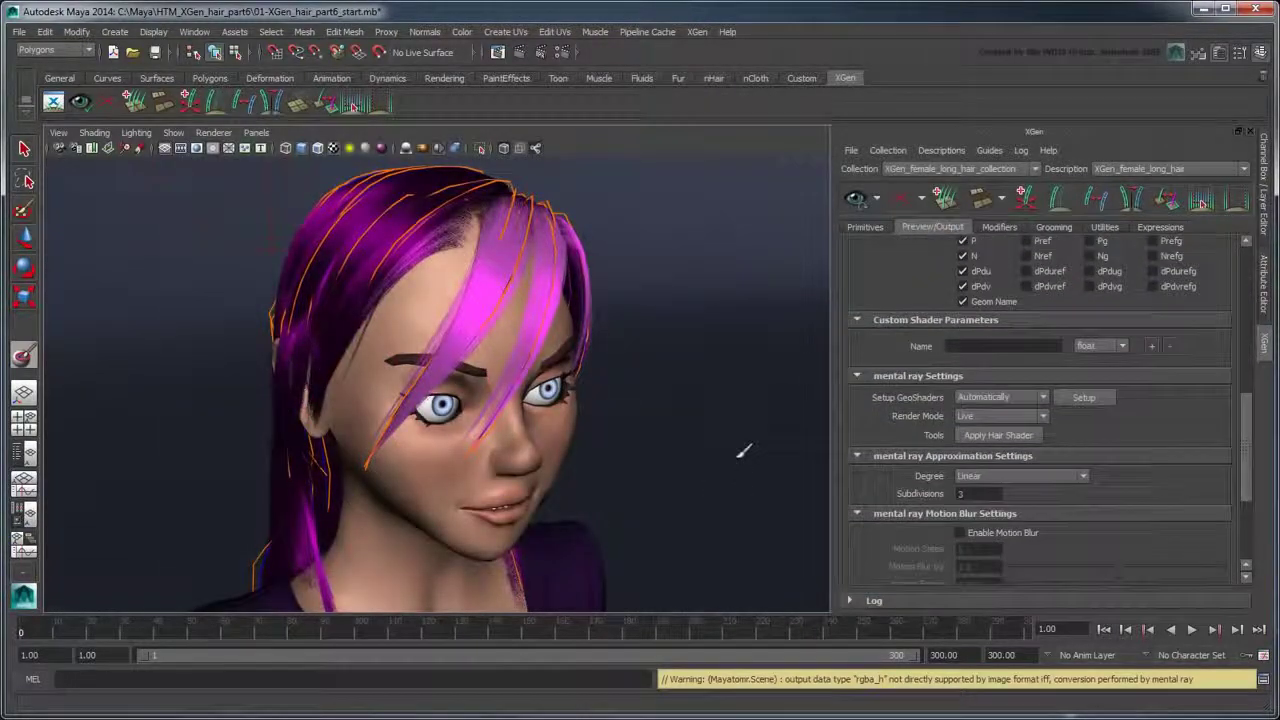
{"action": "left_click", "coordinate": [950, 346]}
{"action": "type", "text": "root_color"}
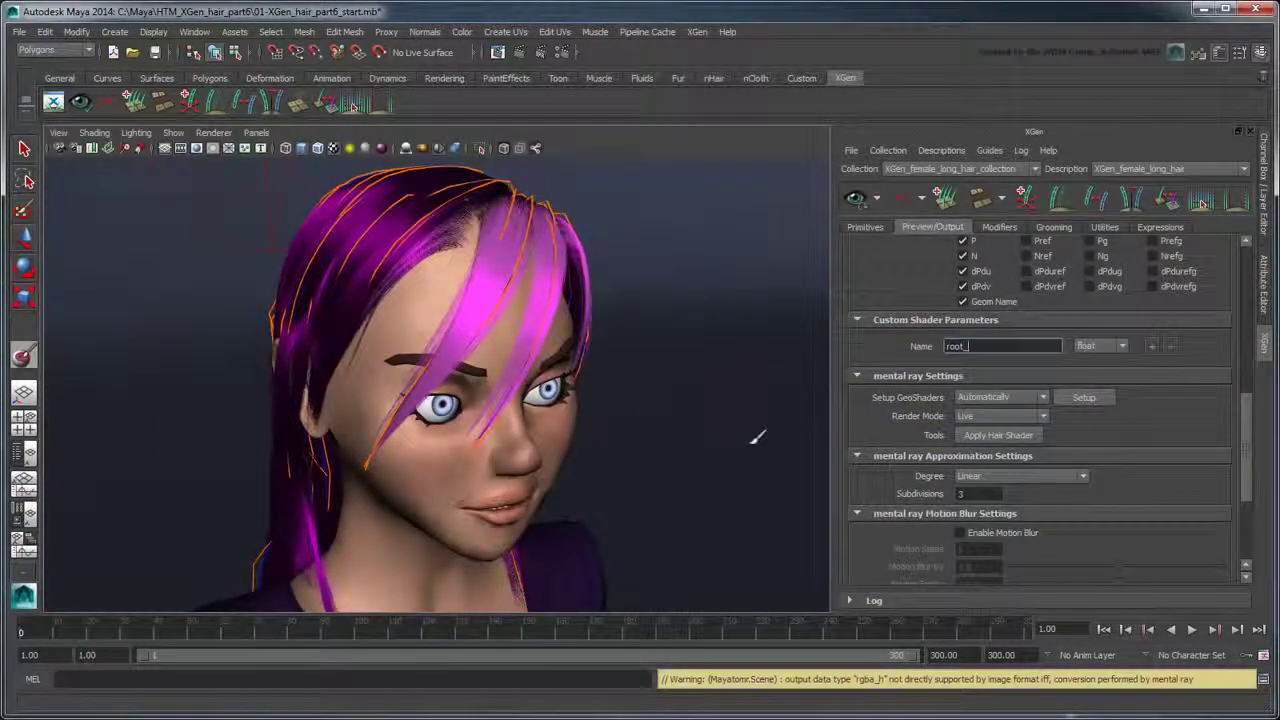
{"action": "left_click", "coordinate": [1097, 346]}
{"action": "left_click", "coordinate": [1102, 376]}
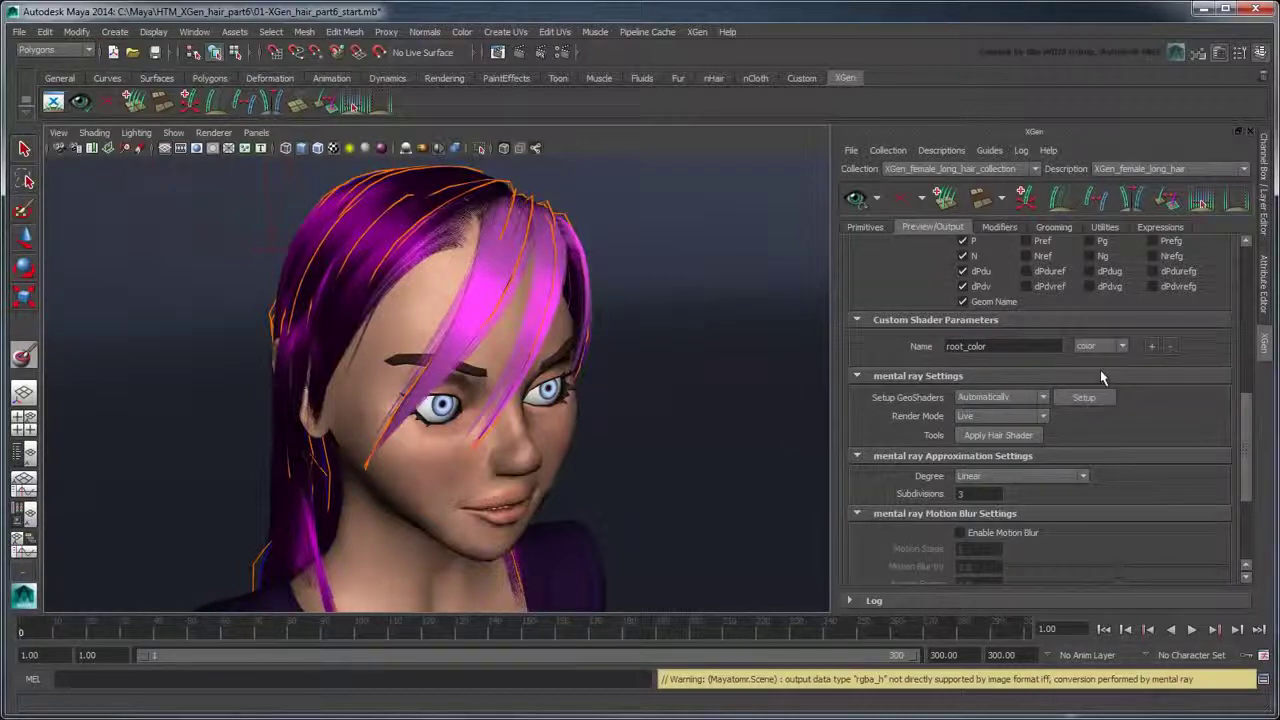
{"action": "left_click", "coordinate": [1152, 346]}
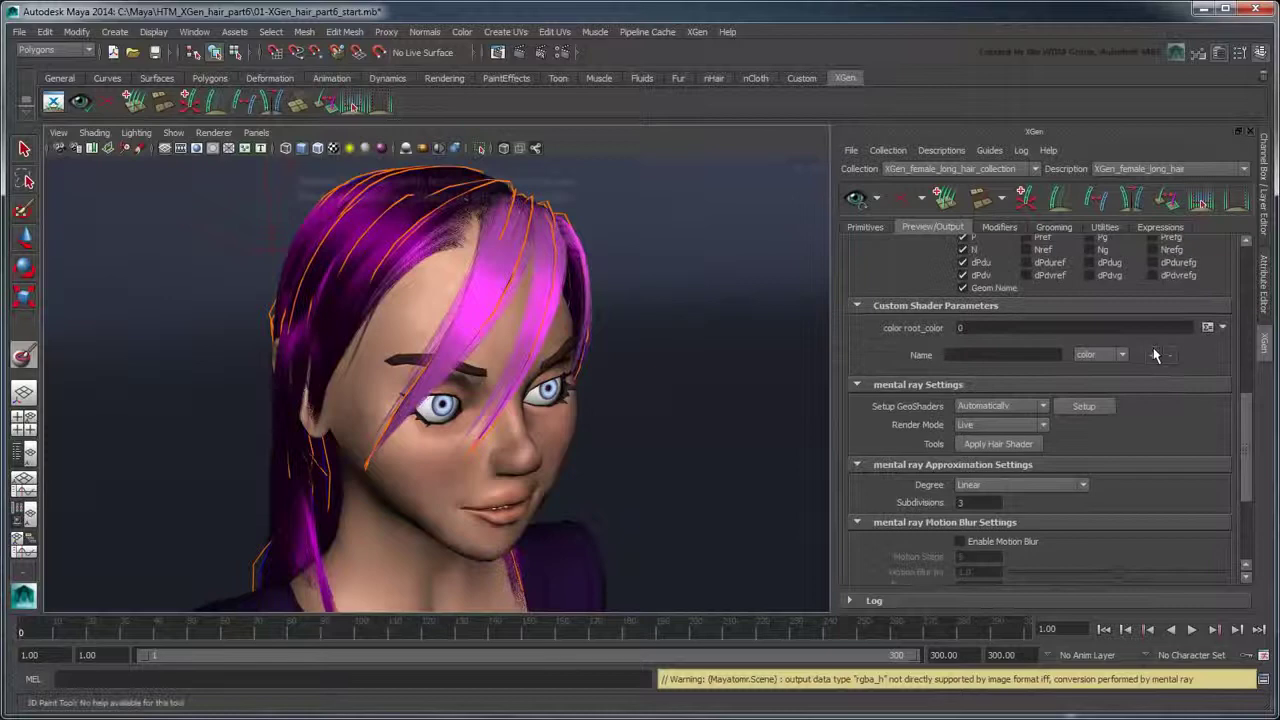
{"action": "key", "text": "6"}
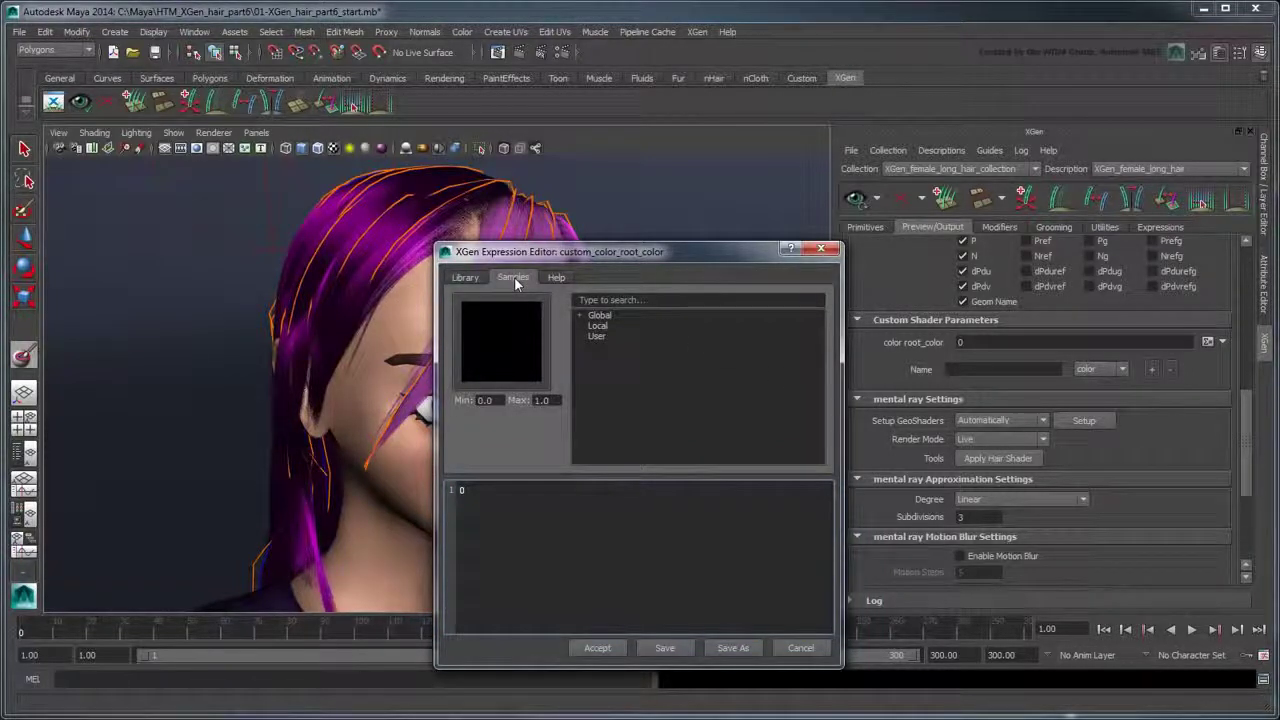
Accept the Global > UI > color_black sample expression for root_color, then pick red from Color History.
{"action": "left_click", "coordinate": [581, 316]}
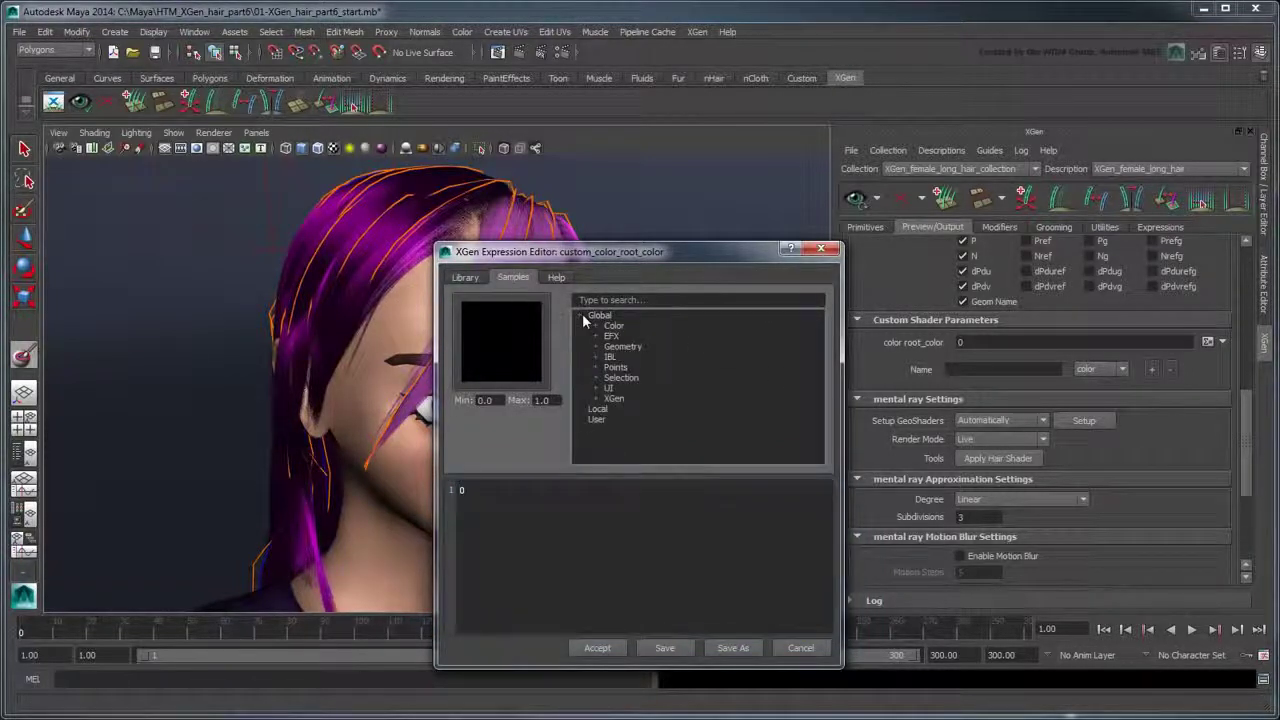
{"action": "left_click", "coordinate": [596, 388]}
{"action": "left_click", "coordinate": [643, 399]}
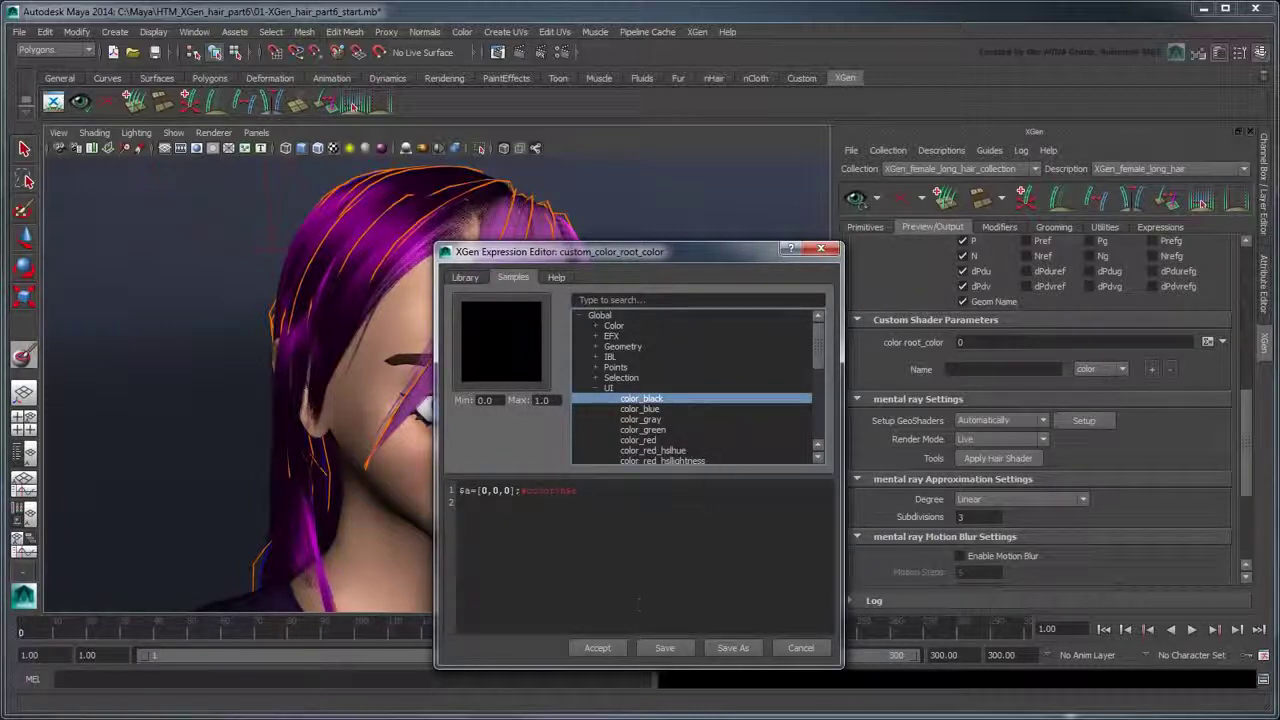
{"action": "left_click", "coordinate": [612, 648]}
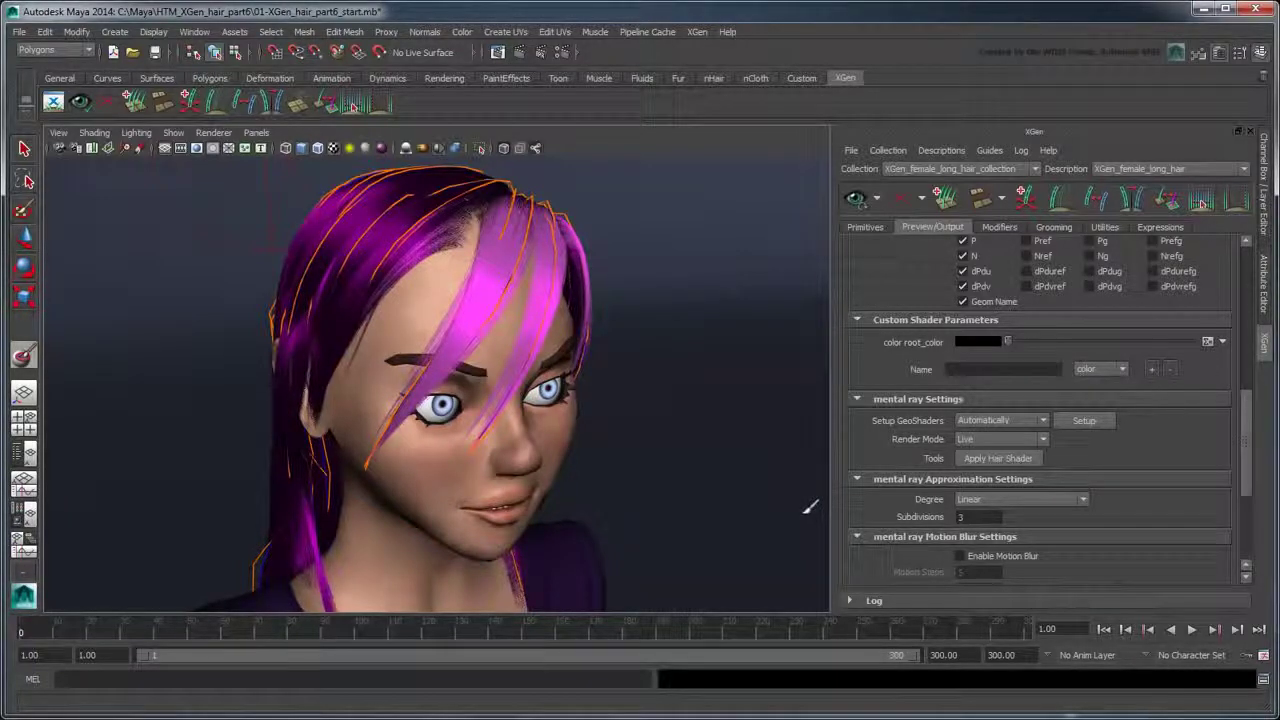
{"action": "left_click", "coordinate": [981, 342]}
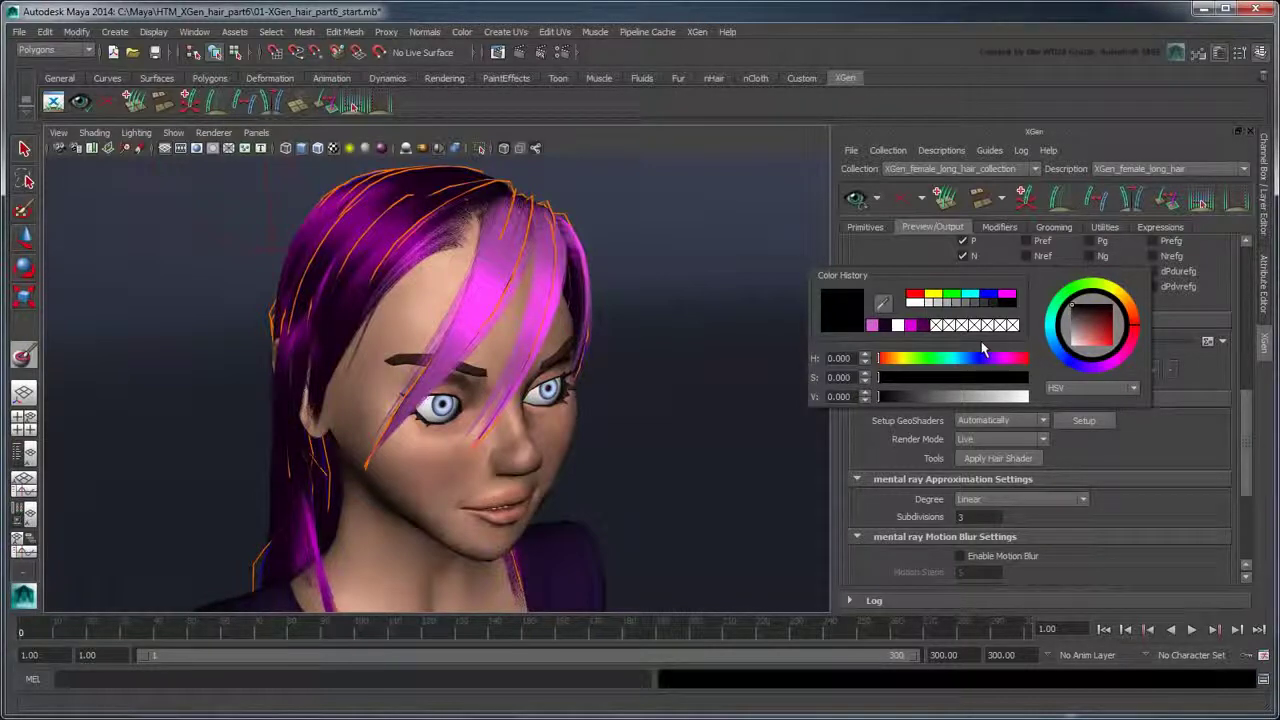
{"action": "left_click", "coordinate": [915, 294]}
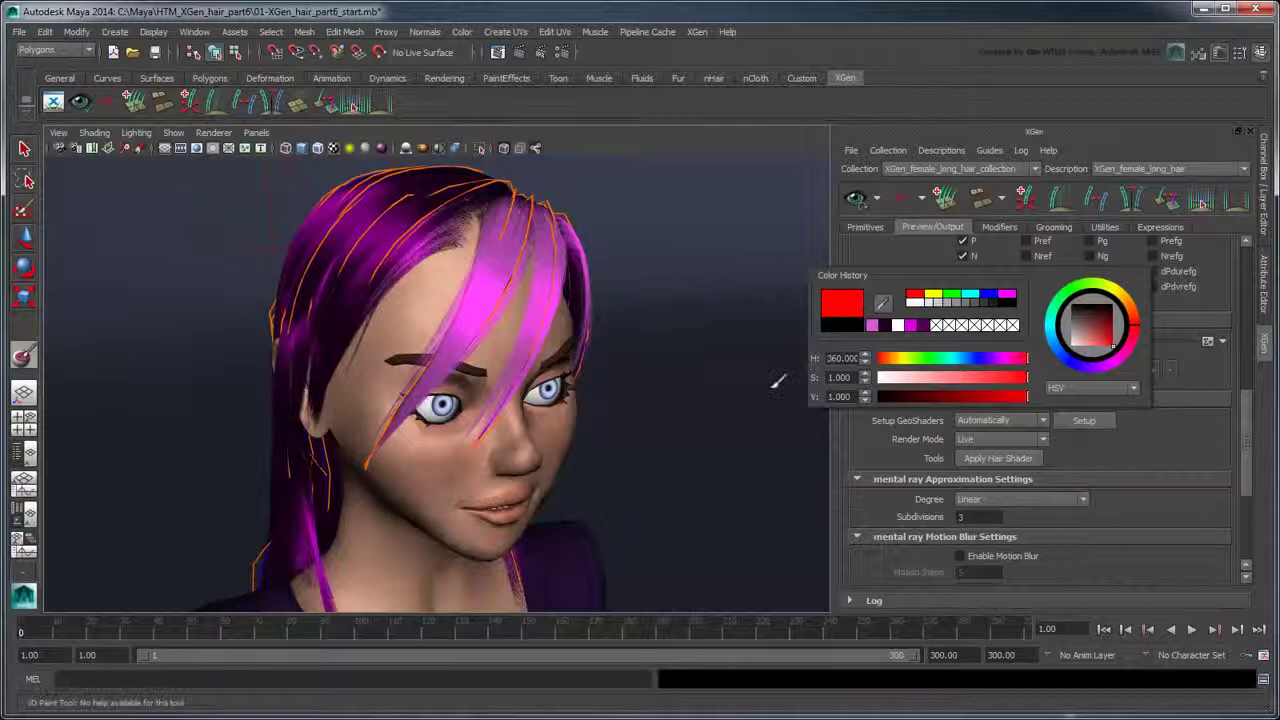
Render a test frame with red roots, then return to the XGen tab at Primitive Color.
{"action": "left_click", "coordinate": [518, 54]}
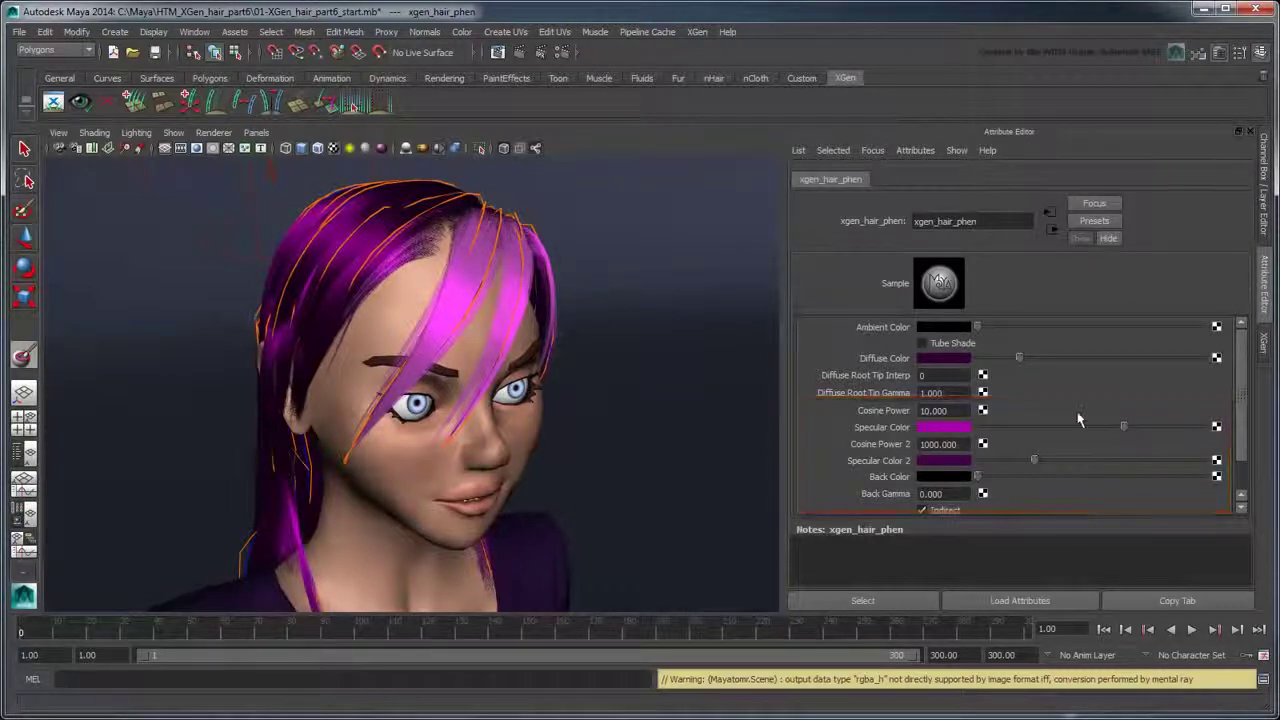
{"action": "left_click", "coordinate": [1264, 342]}
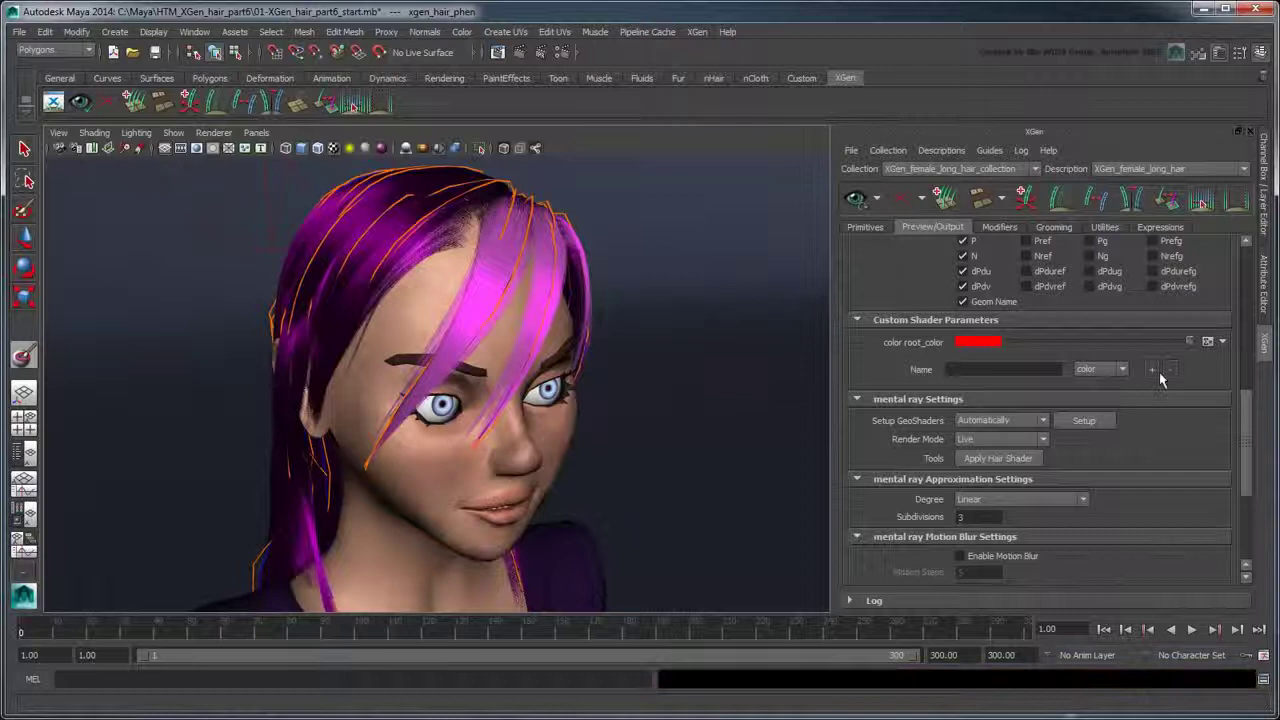
{"action": "scroll", "coordinate": [1248, 352], "scroll_direction": "up", "scroll_amount": 5}
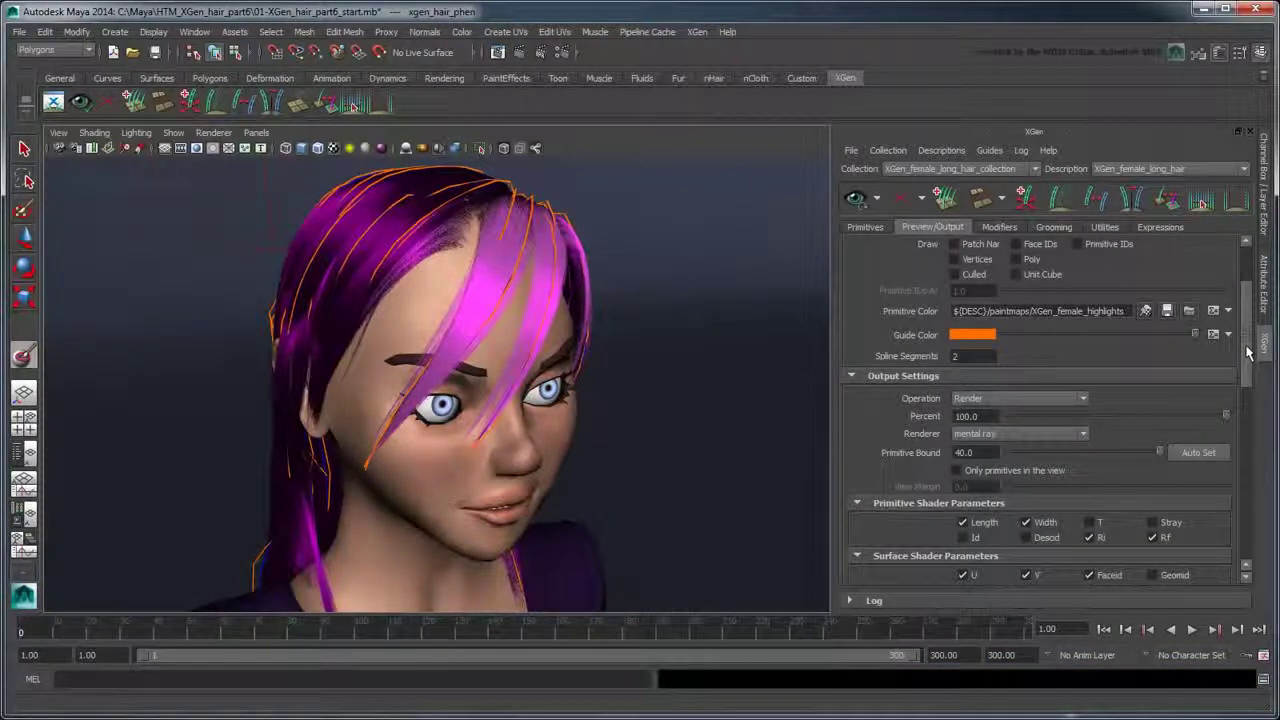
Paste the copied Primitive Color map path over colormap1 in root_color's map_ptex expression and accept it.
{"action": "left_click_drag", "start_coordinate": [1128, 312], "coordinate": [952, 312]}
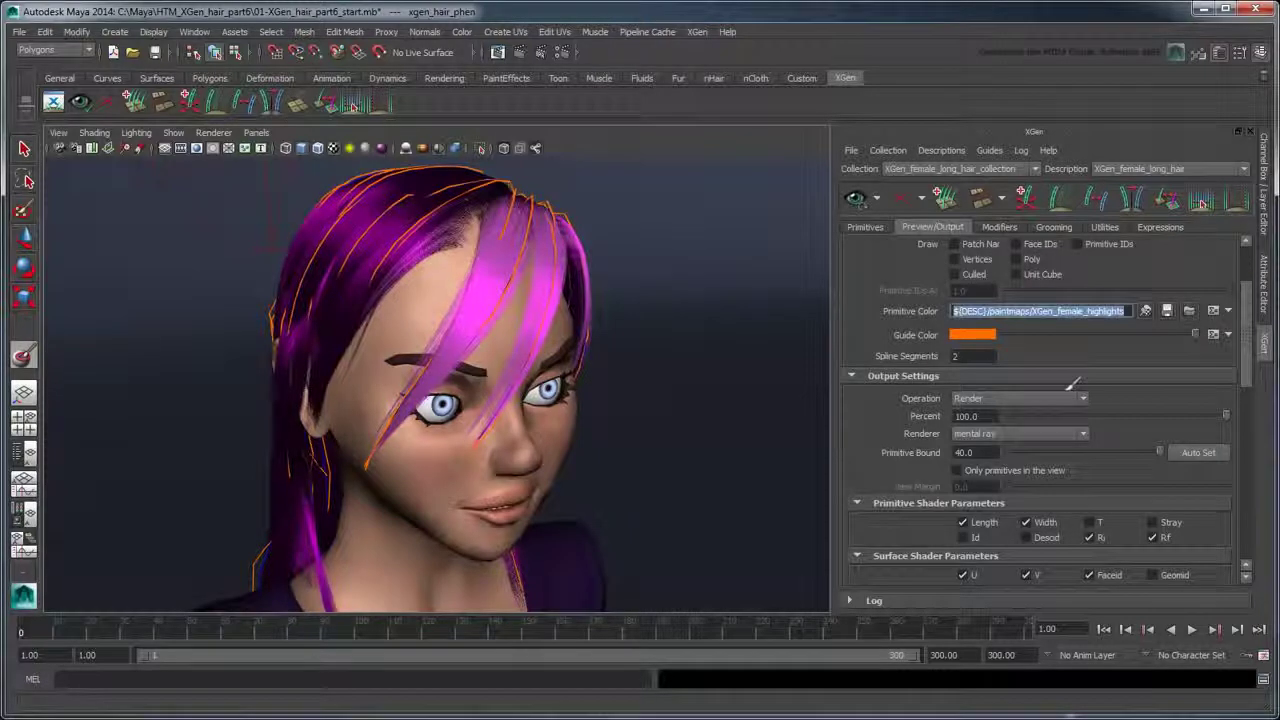
{"action": "left_click_drag", "start_coordinate": [1241, 362], "coordinate": [1237, 438]}
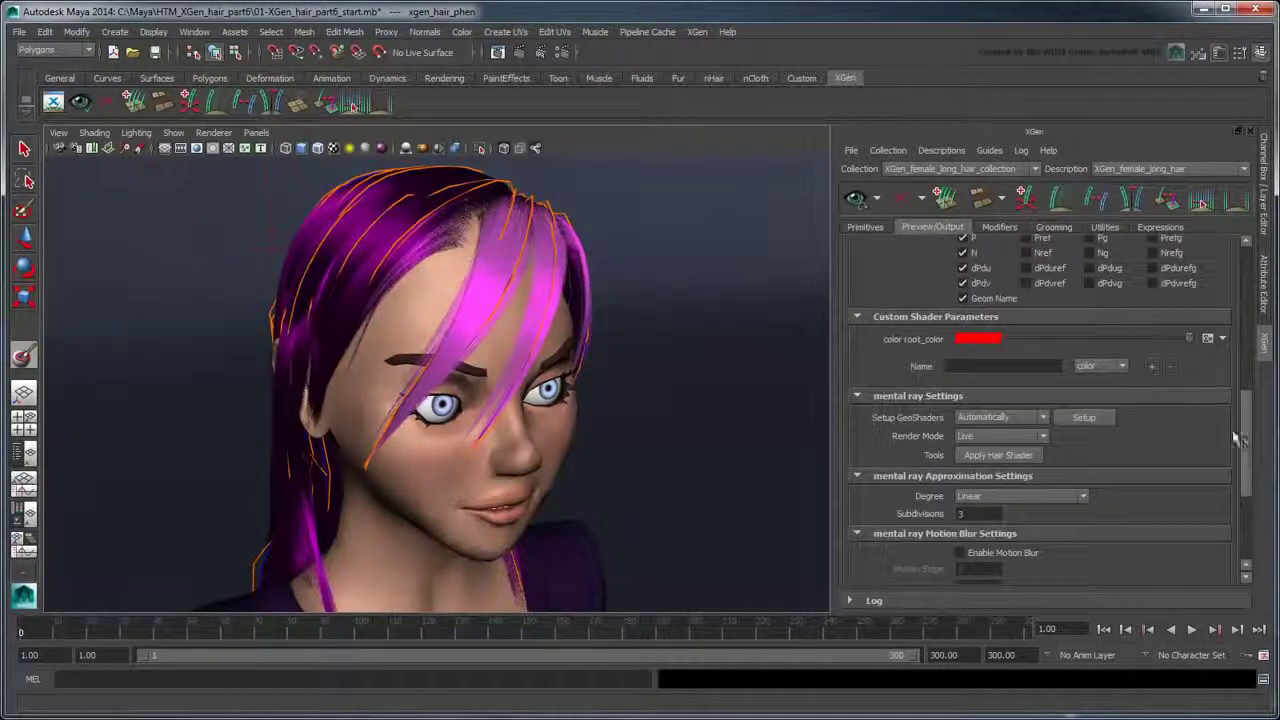
{"action": "left_click", "coordinate": [1207, 338]}
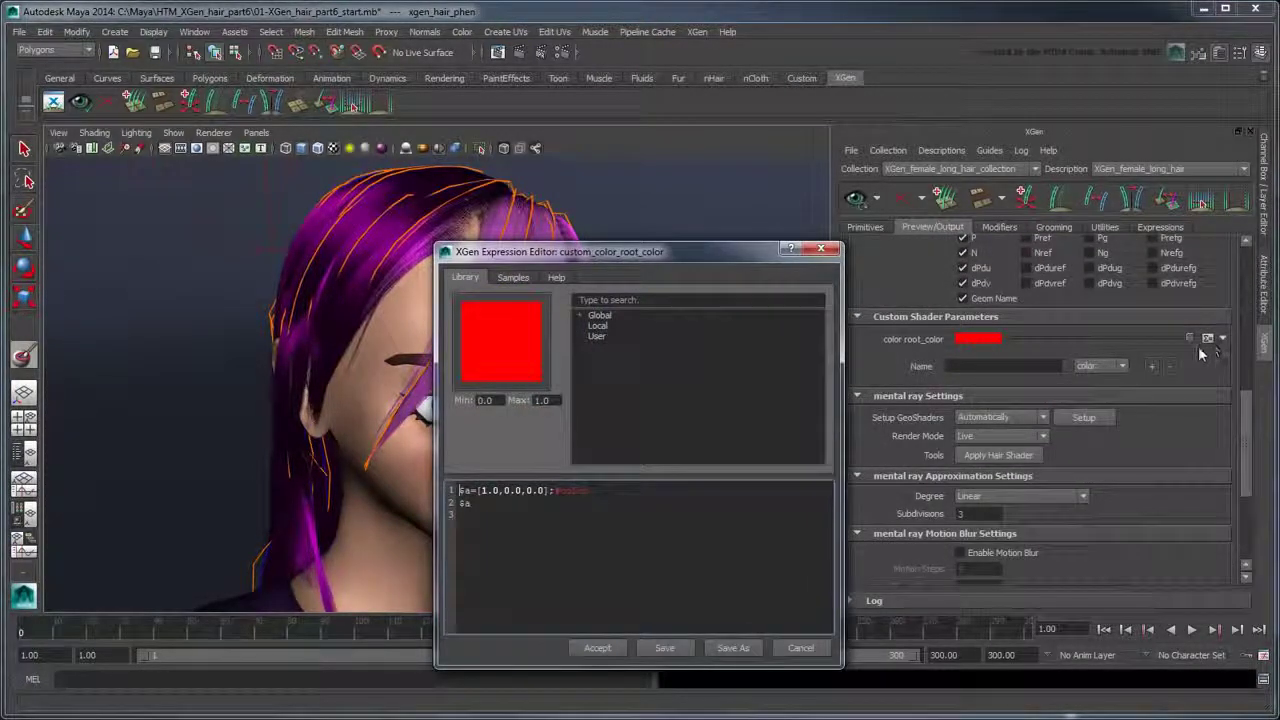
{"action": "left_click", "coordinate": [515, 278]}
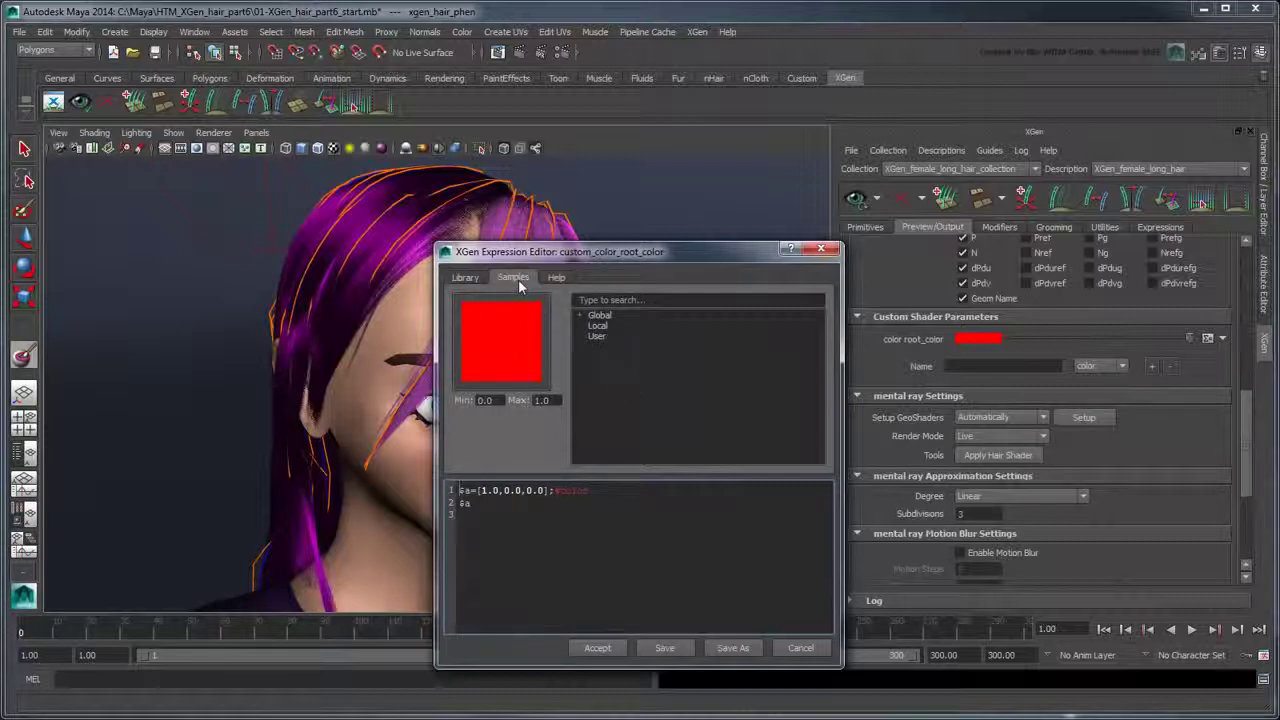
{"action": "left_click", "coordinate": [580, 316]}
{"action": "left_click", "coordinate": [596, 326]}
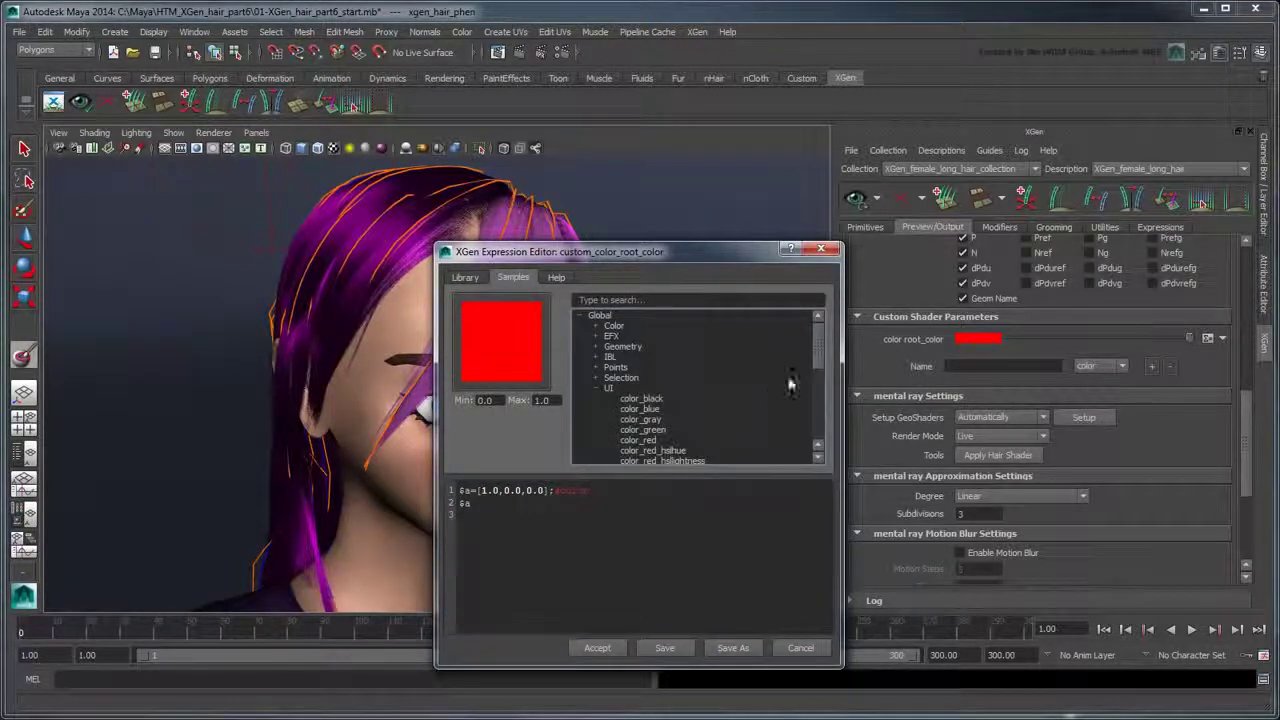
{"action": "left_click_drag", "start_coordinate": [822, 360], "coordinate": [822, 414]}
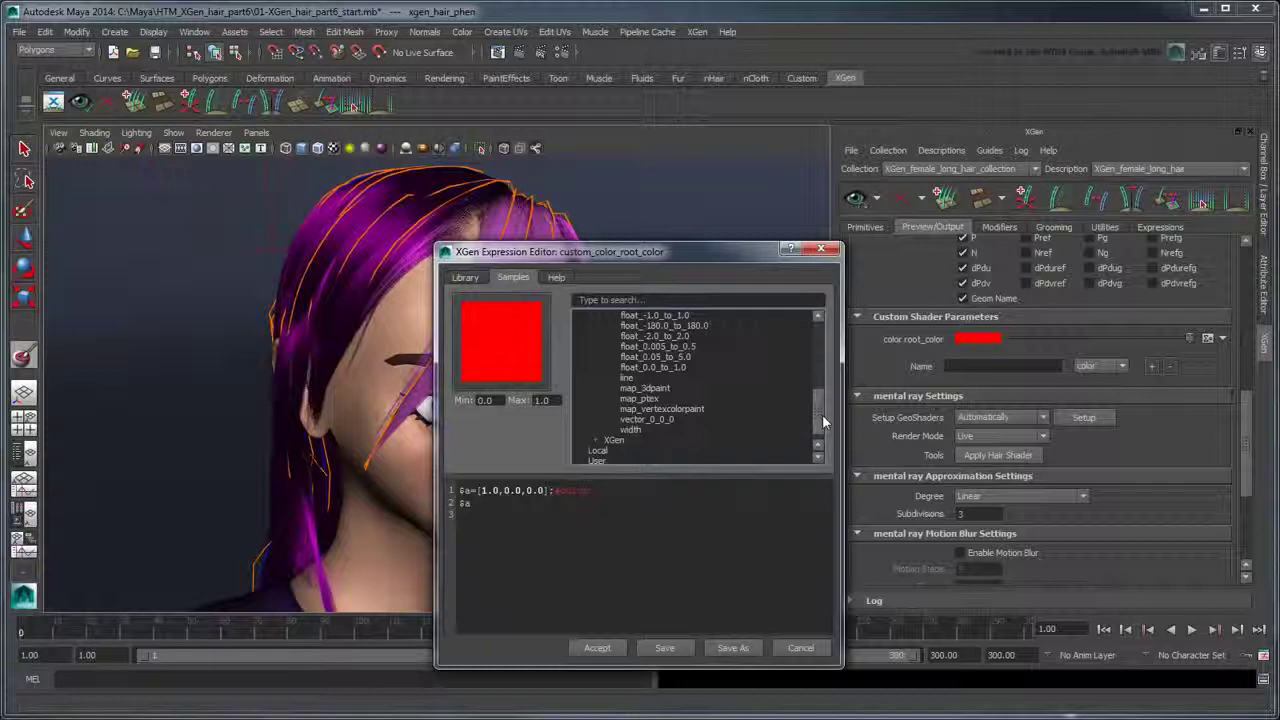
{"action": "left_click", "coordinate": [658, 399]}
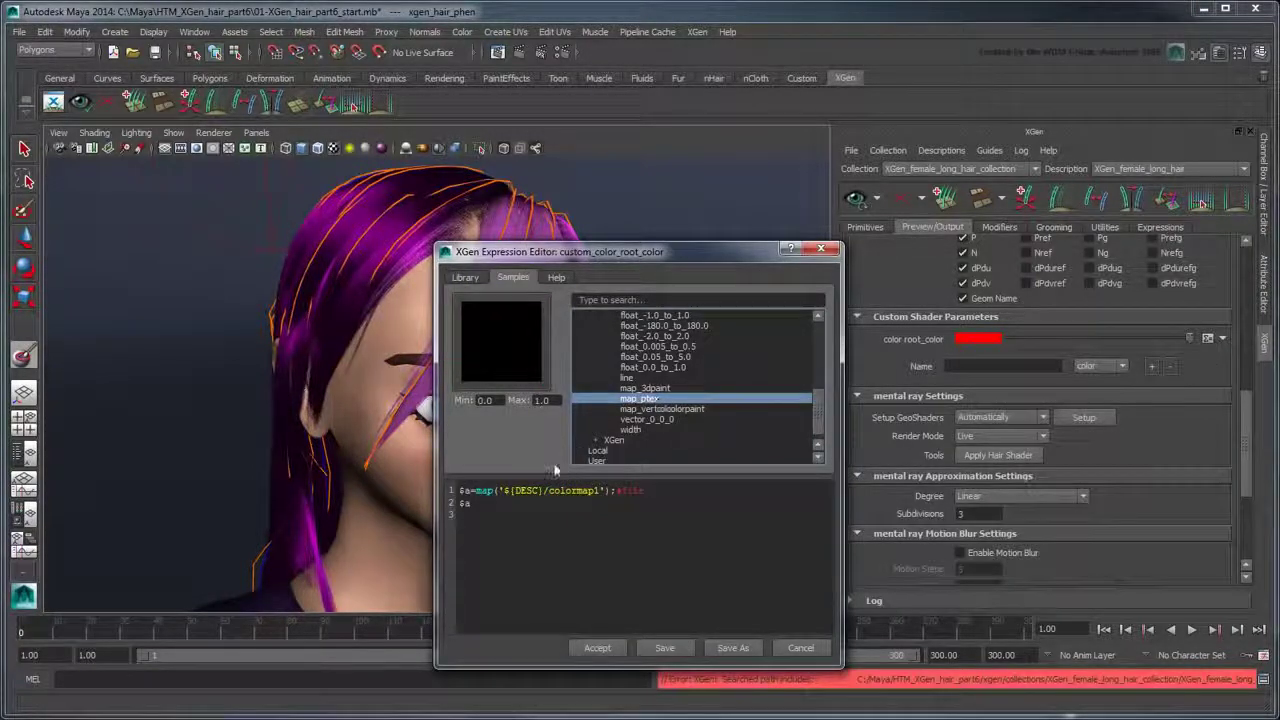
{"action": "left_click_drag", "start_coordinate": [505, 493], "coordinate": [600, 491]}
{"action": "type", "text": "${DESC}/paintmaps/XGen_female_highlights"}
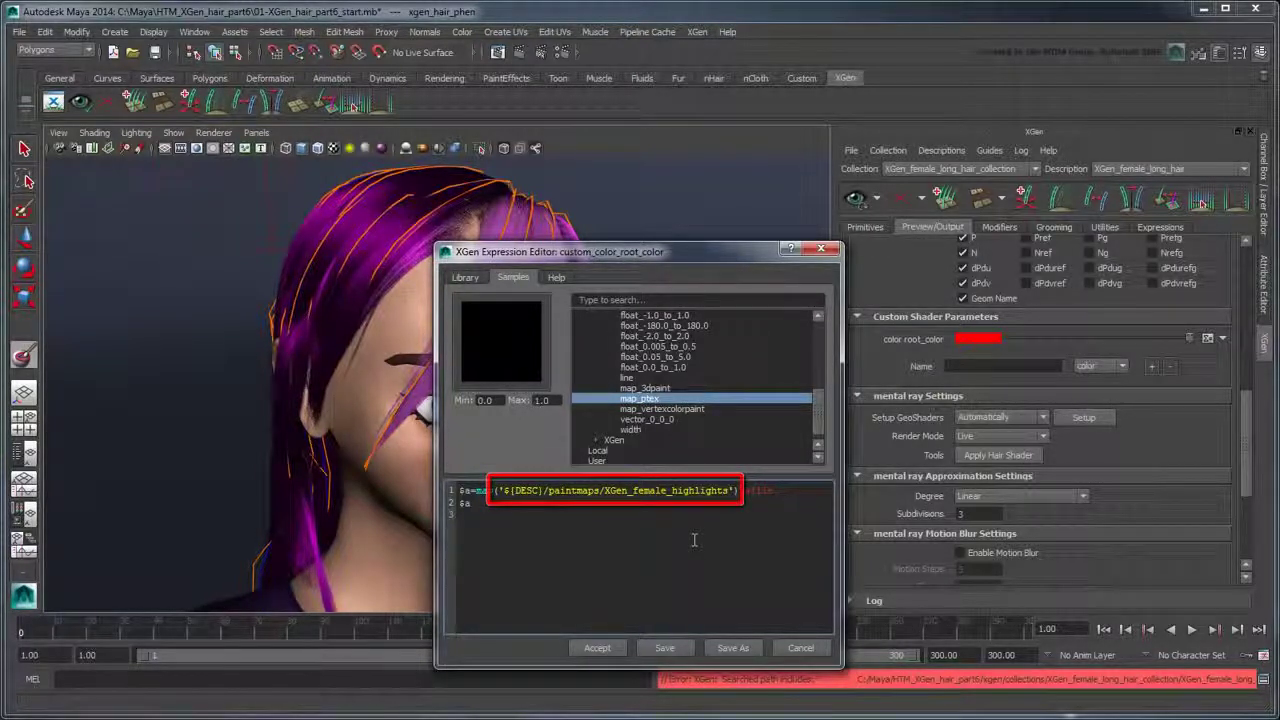
{"action": "left_click", "coordinate": [598, 648]}
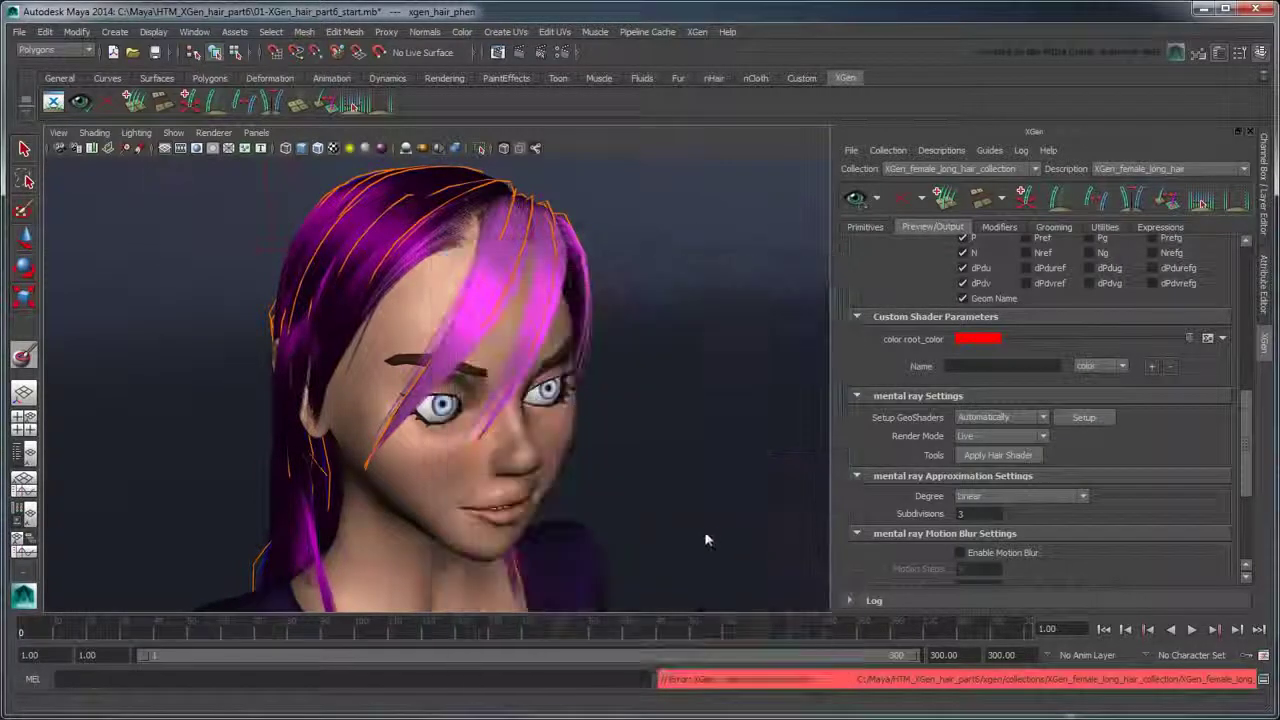
Render a frame with the mapped root color, then add a color parameter named tip_color.
{"action": "left_click", "coordinate": [519, 53]}
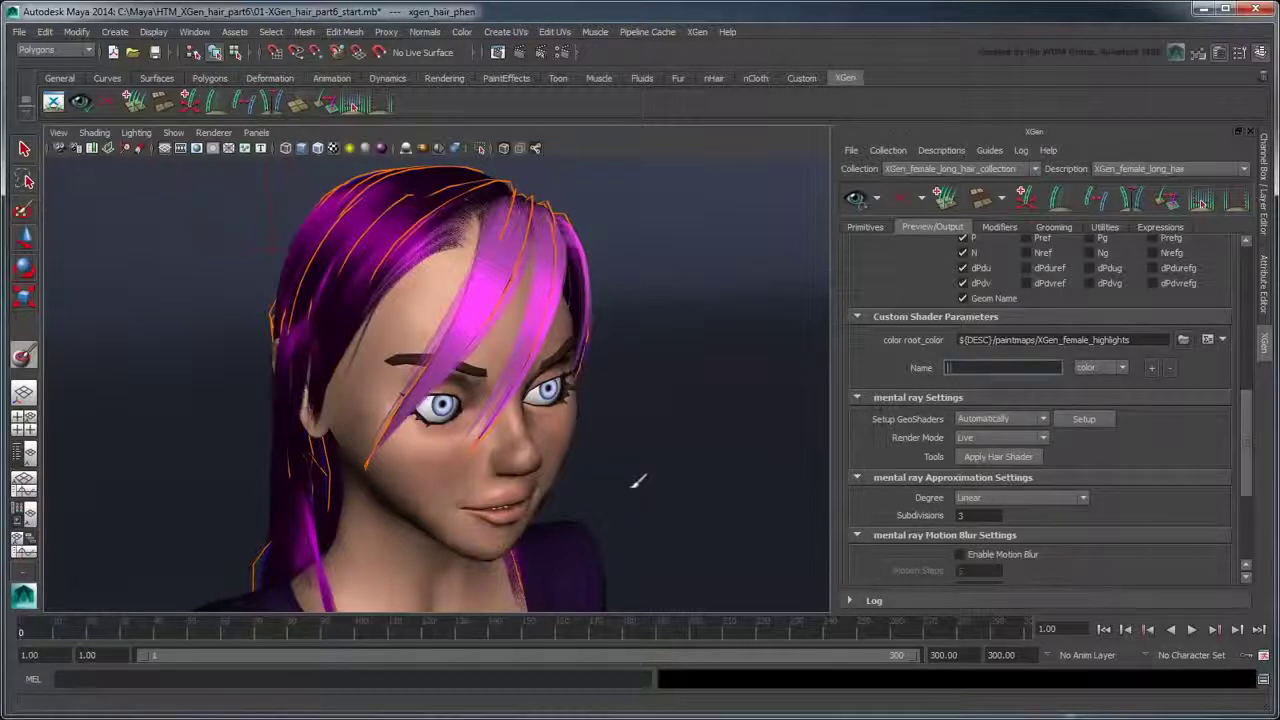
{"action": "type", "text": "tip_color"}
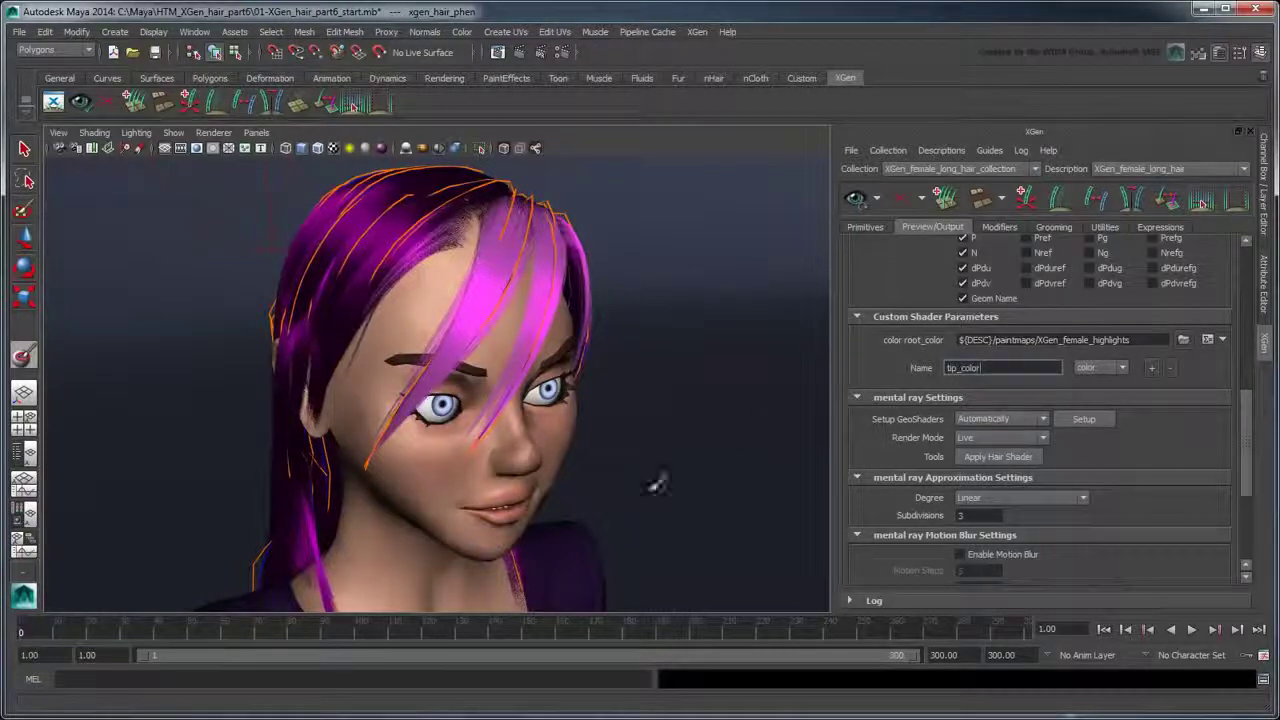
{"action": "left_click", "coordinate": [1151, 368]}
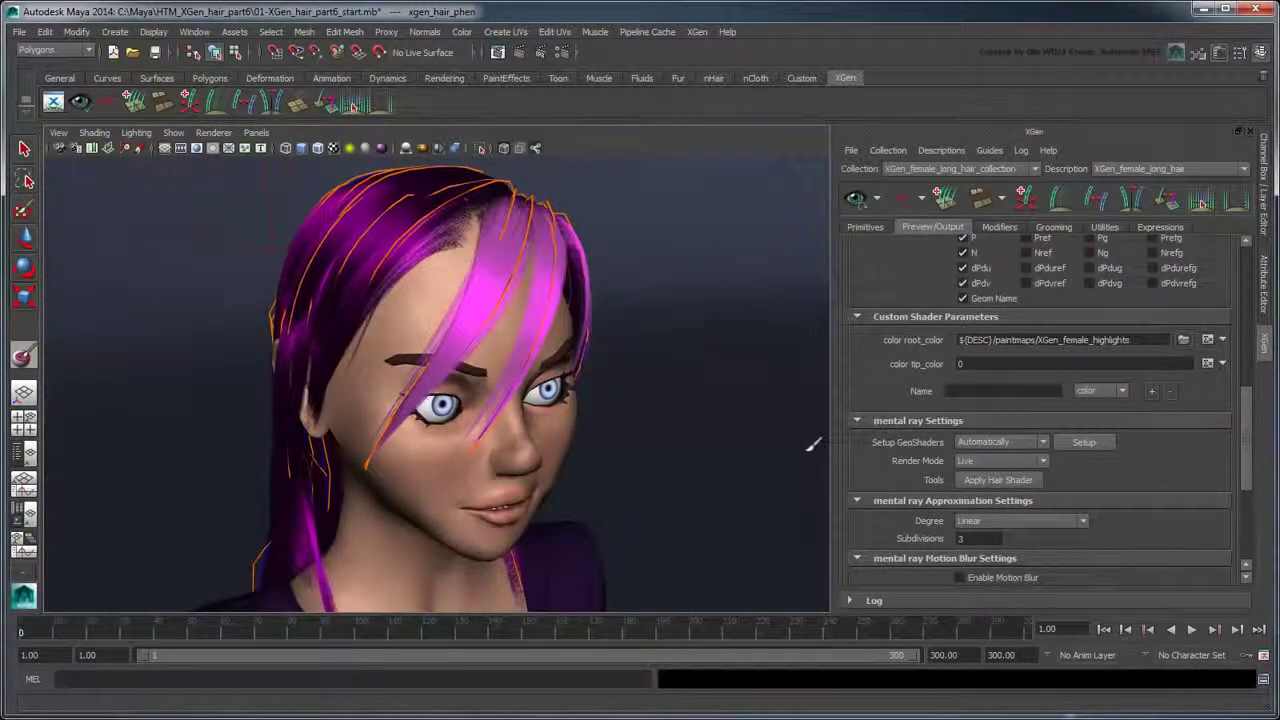
Check the mental ray Quality and Indirect Lighting tabs in Render Settings, then close it.
{"action": "left_click", "coordinate": [562, 52]}
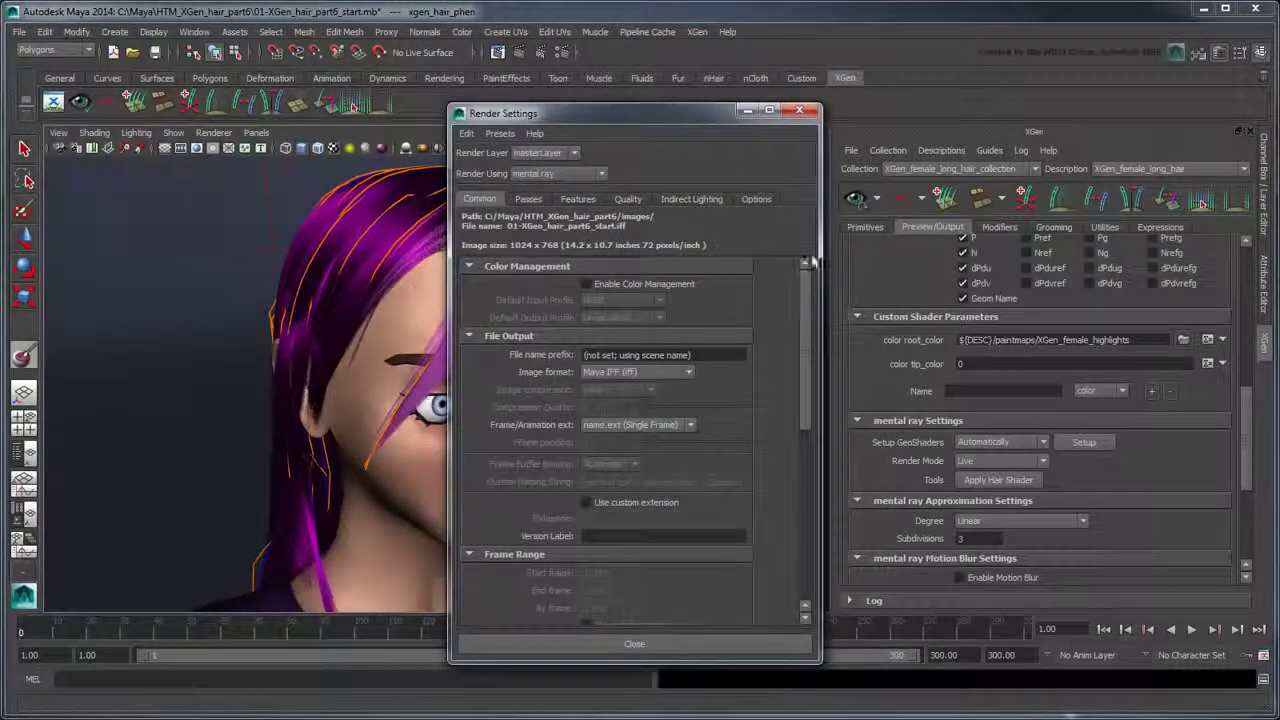
{"action": "left_click", "coordinate": [636, 200]}
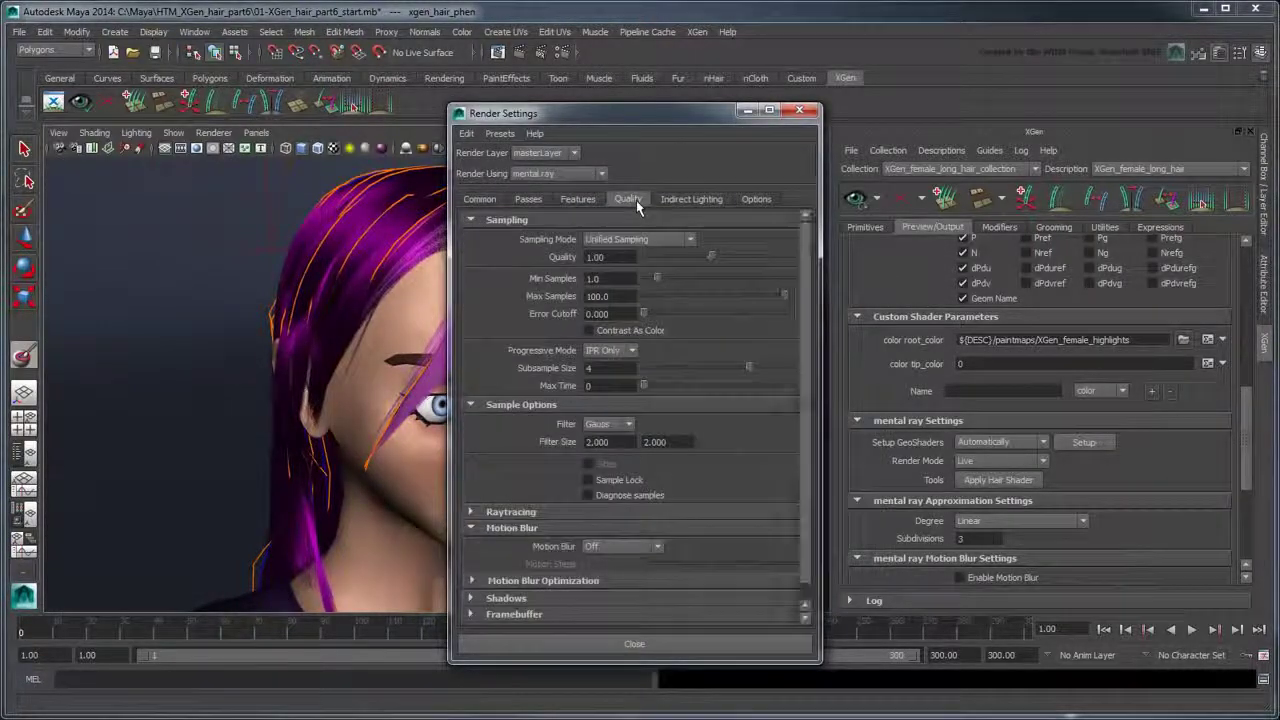
{"action": "left_click", "coordinate": [687, 198]}
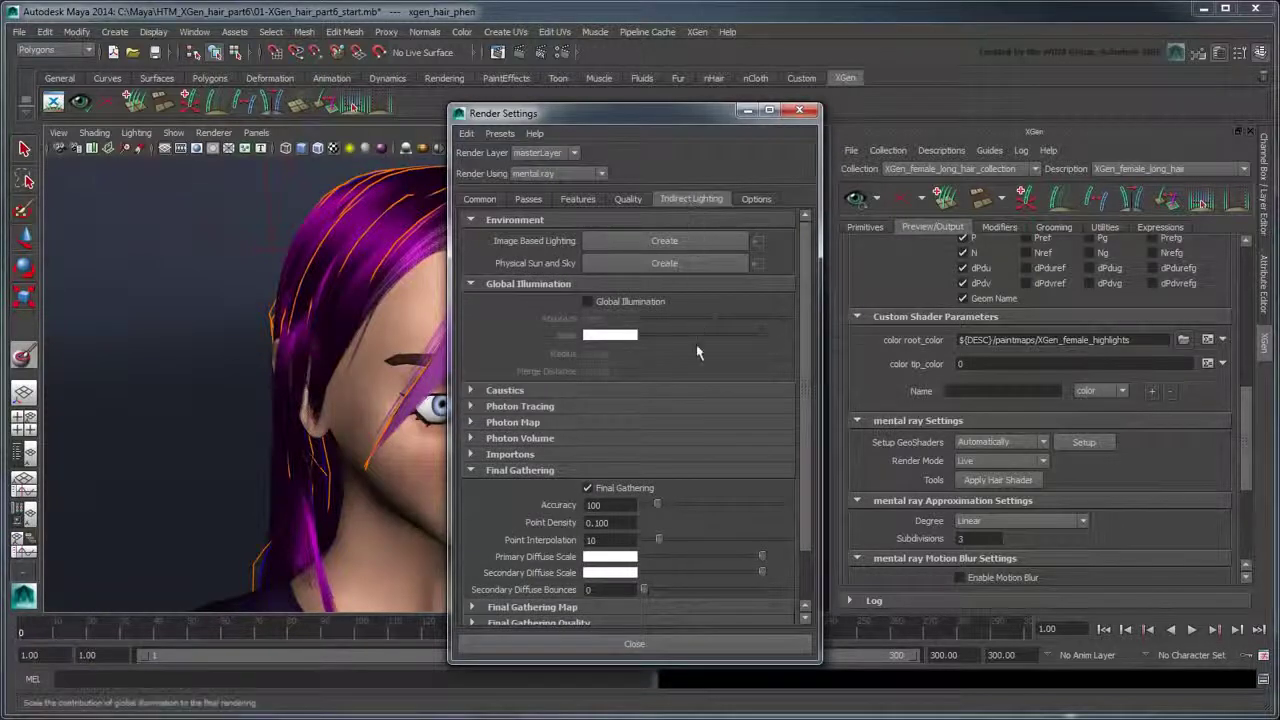
{"action": "left_click", "coordinate": [676, 643]}
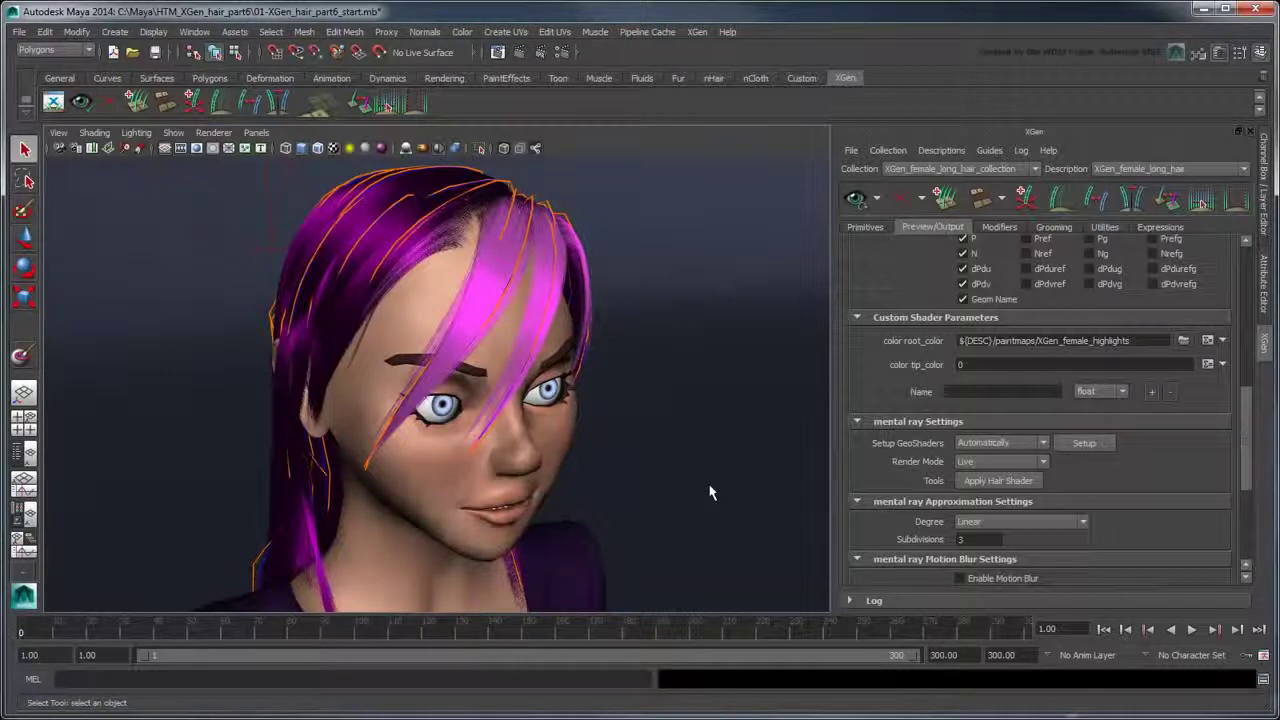
Show the long hair's Modifiers tab and open the Add Modifier window.
{"action": "left_click", "coordinate": [1013, 227]}
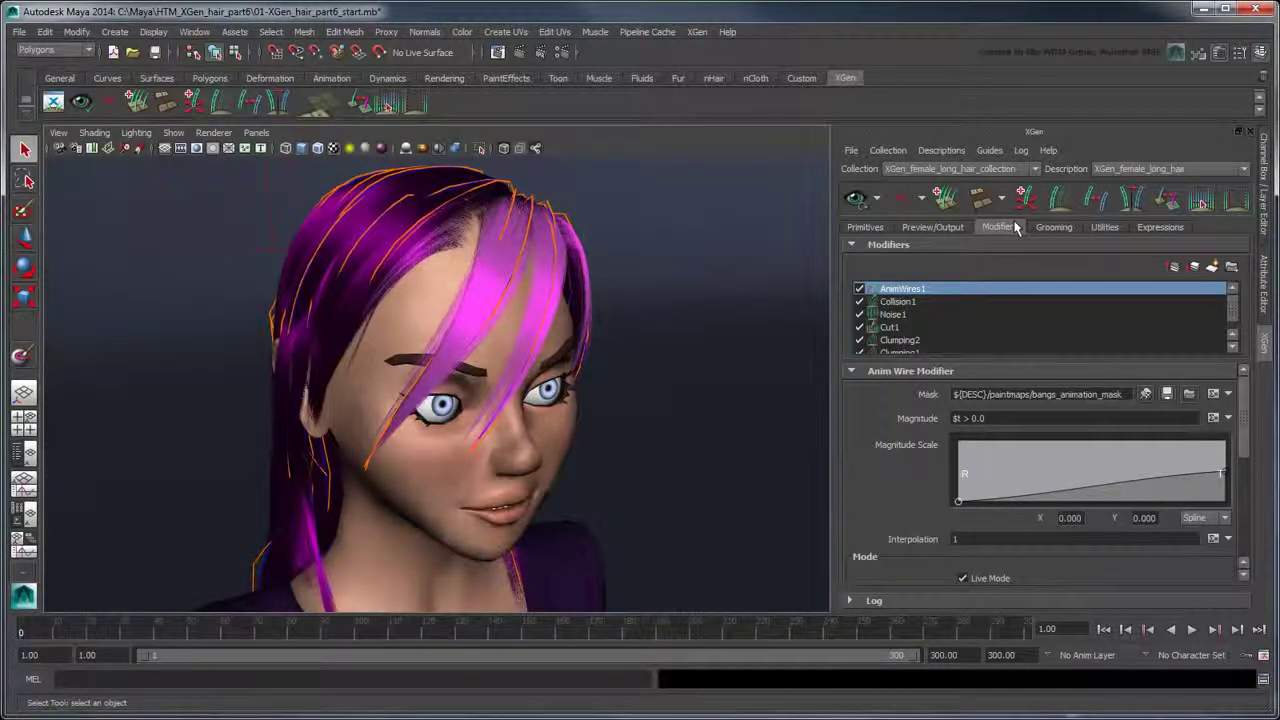
{"action": "left_click", "coordinate": [1214, 268]}
Add a Groom Bake modifier below AnimWires1, enable it, and bake the groom to XPD.
{"action": "left_click", "coordinate": [871, 306]}
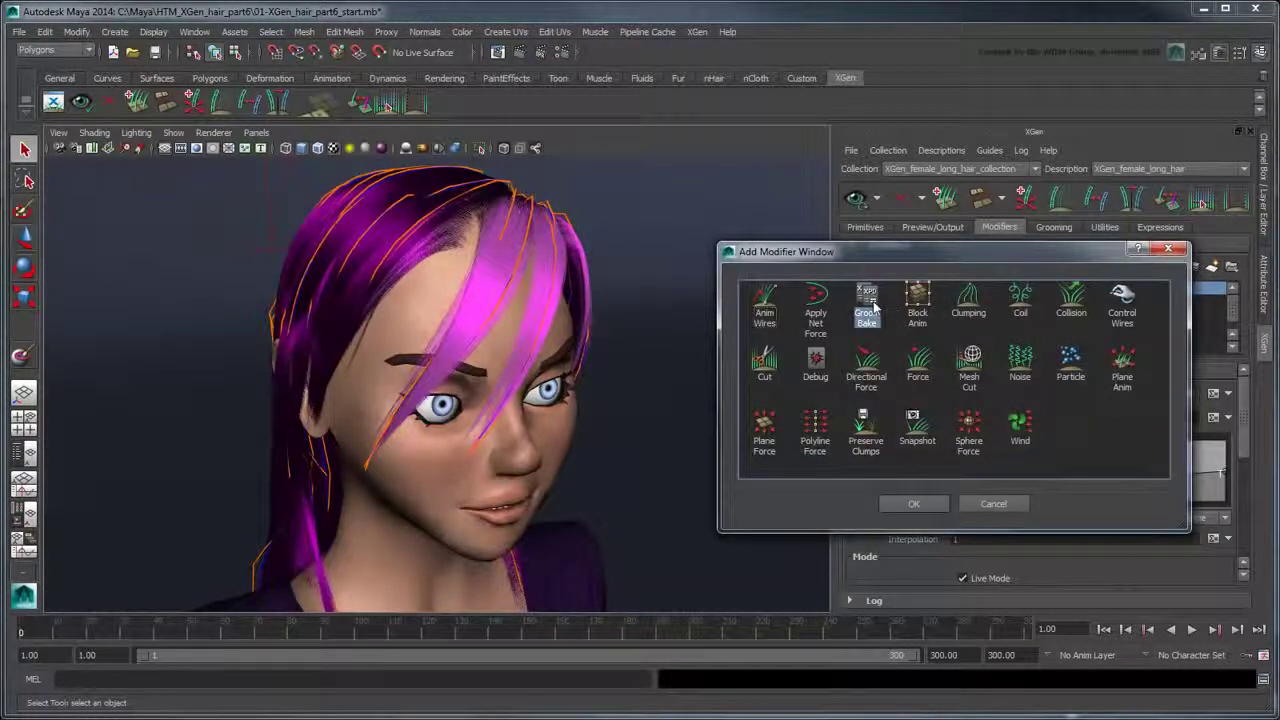
{"action": "left_click", "coordinate": [915, 503]}
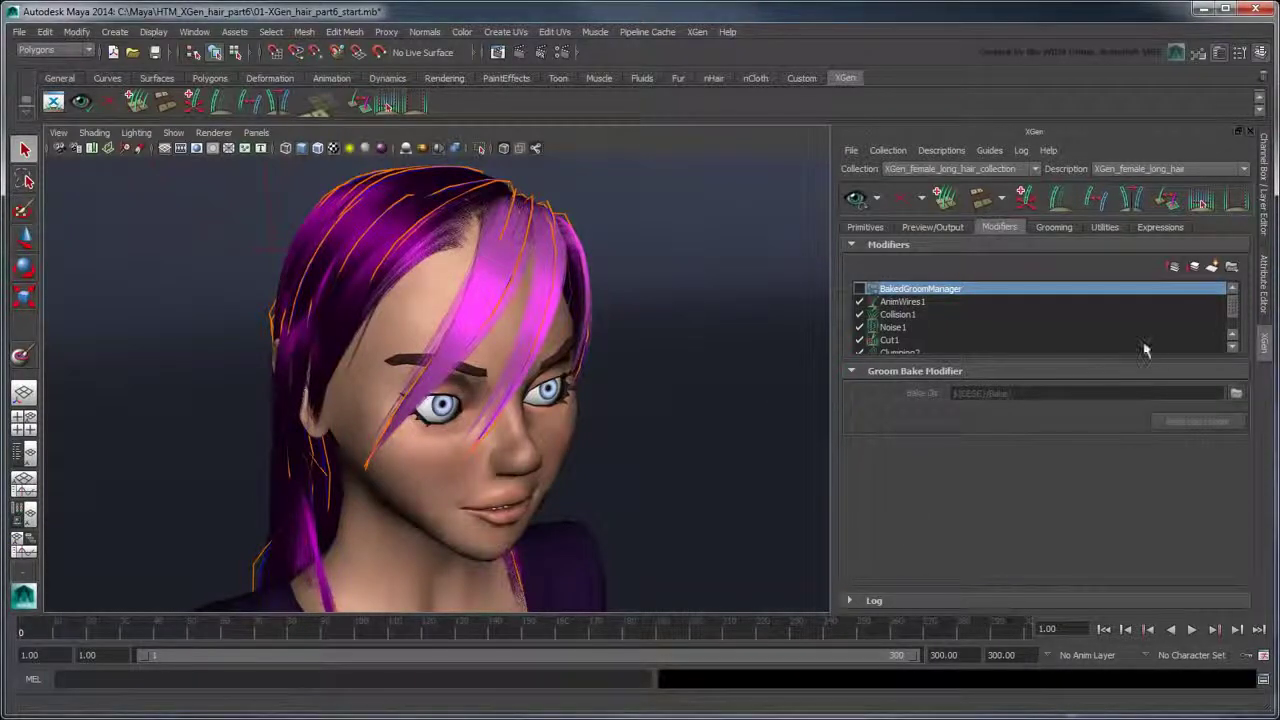
{"action": "left_click", "coordinate": [1194, 266]}
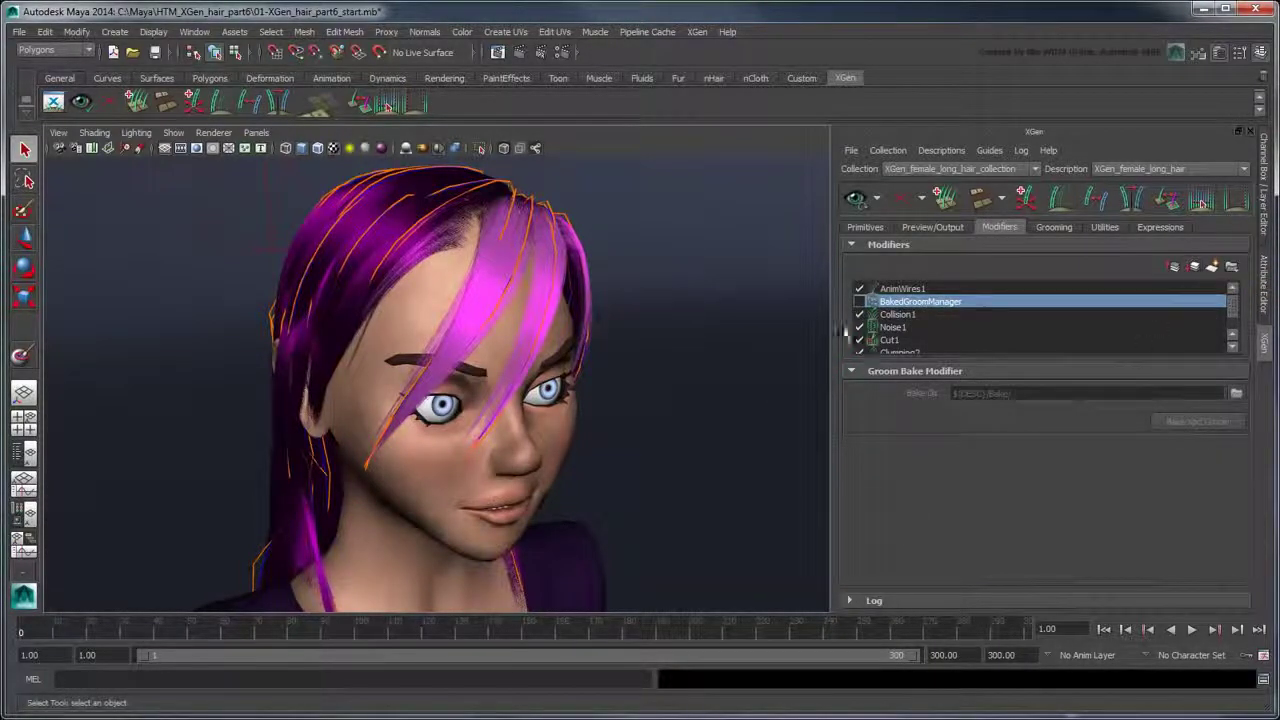
{"action": "left_click", "coordinate": [859, 301]}
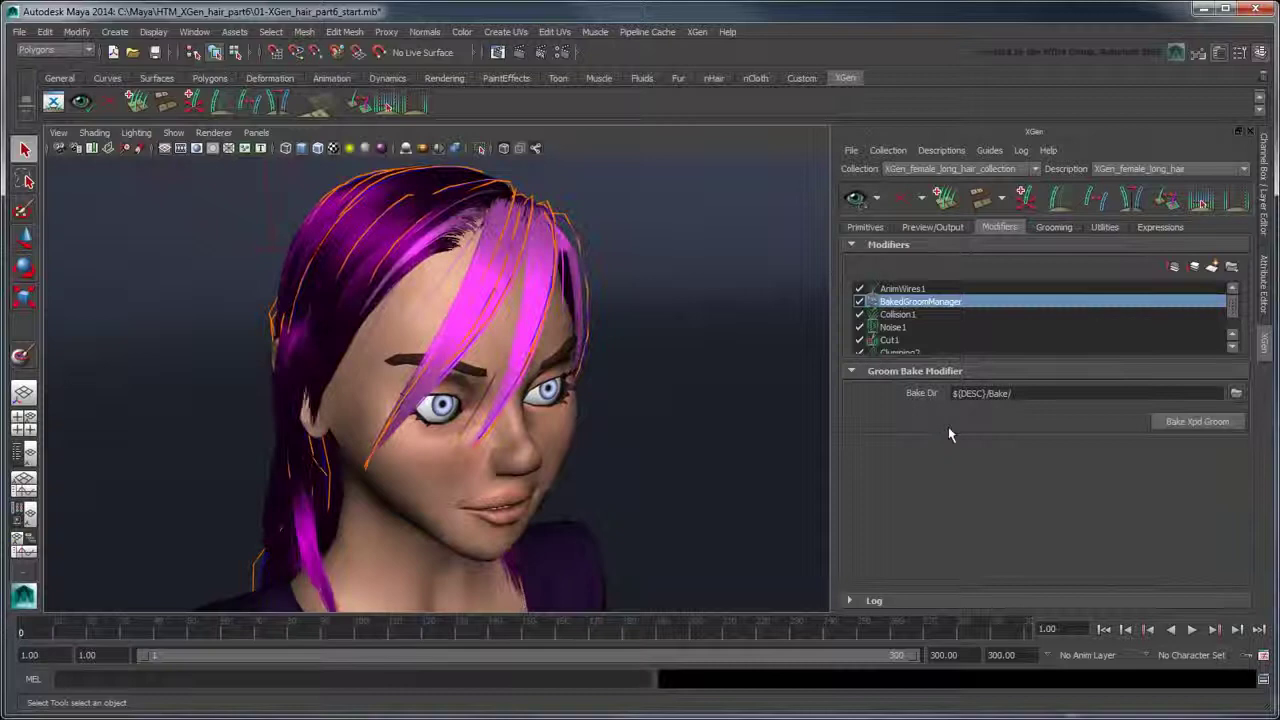
{"action": "left_click", "coordinate": [1182, 421]}
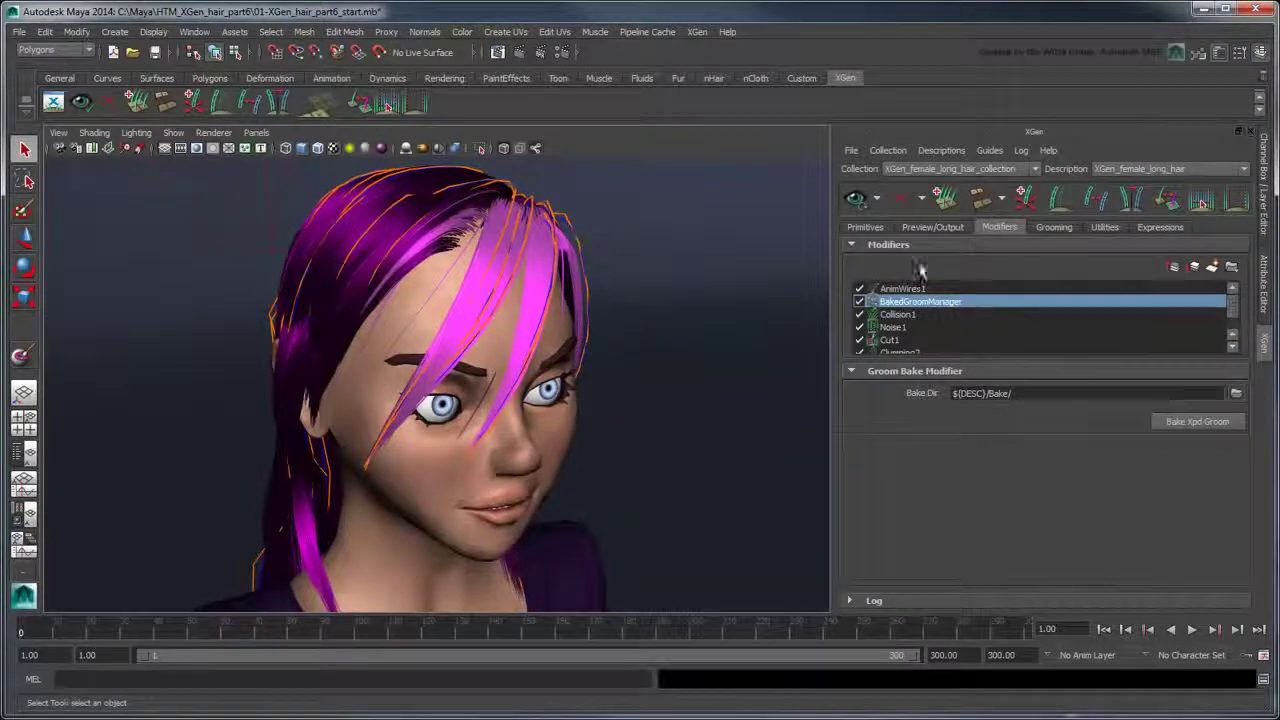
Set Generate Primitives to From XPD File on the Primitives tab.
{"action": "left_click", "coordinate": [865, 227]}
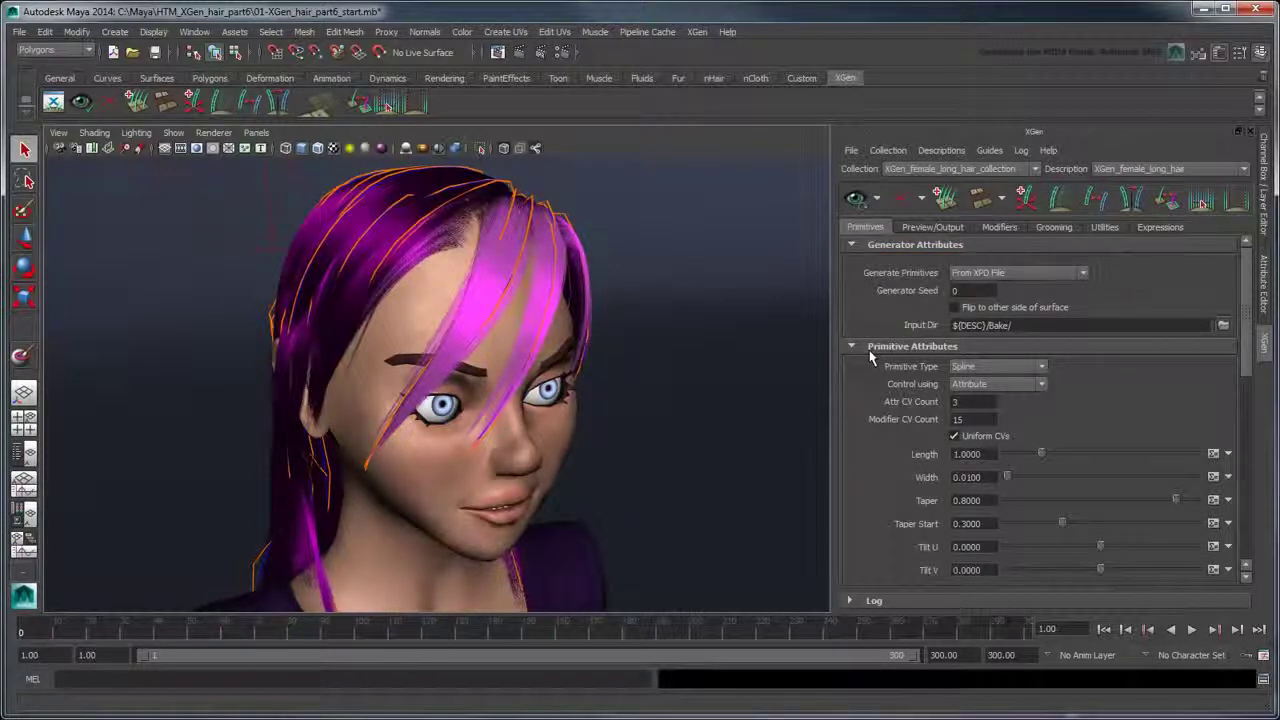
{"action": "left_click", "coordinate": [1085, 275]}
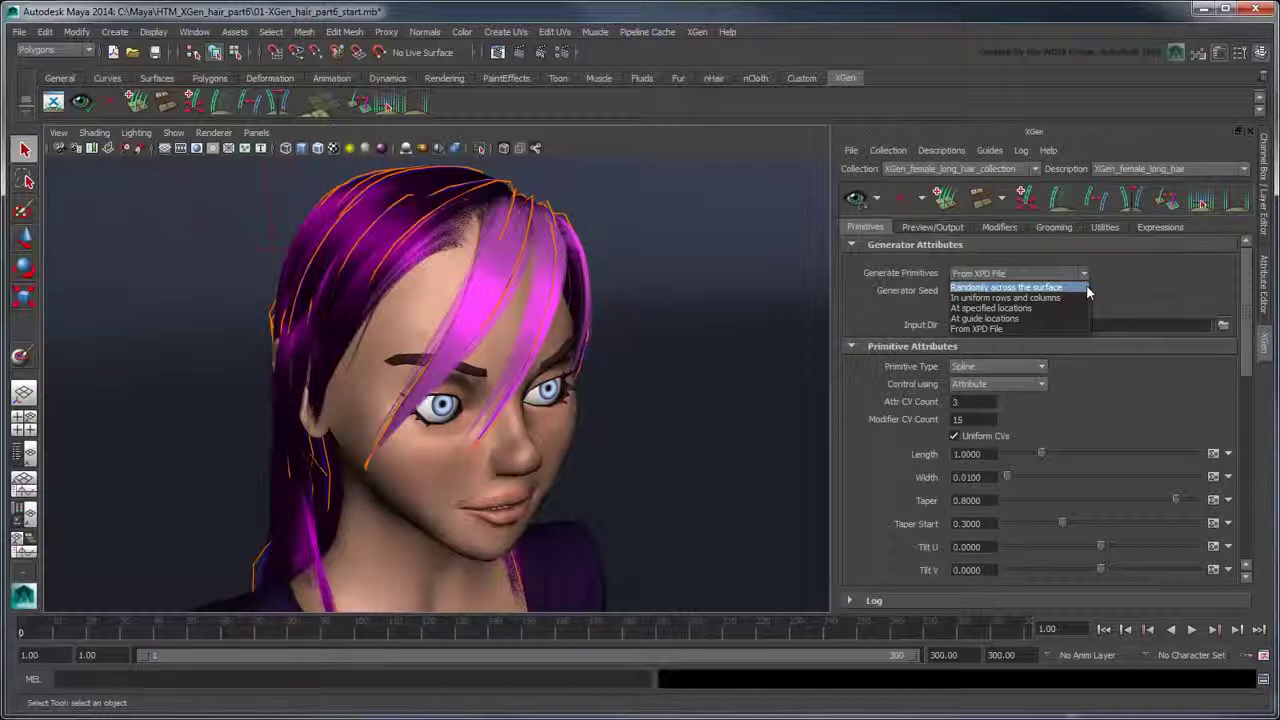
{"action": "left_click", "coordinate": [1060, 329]}
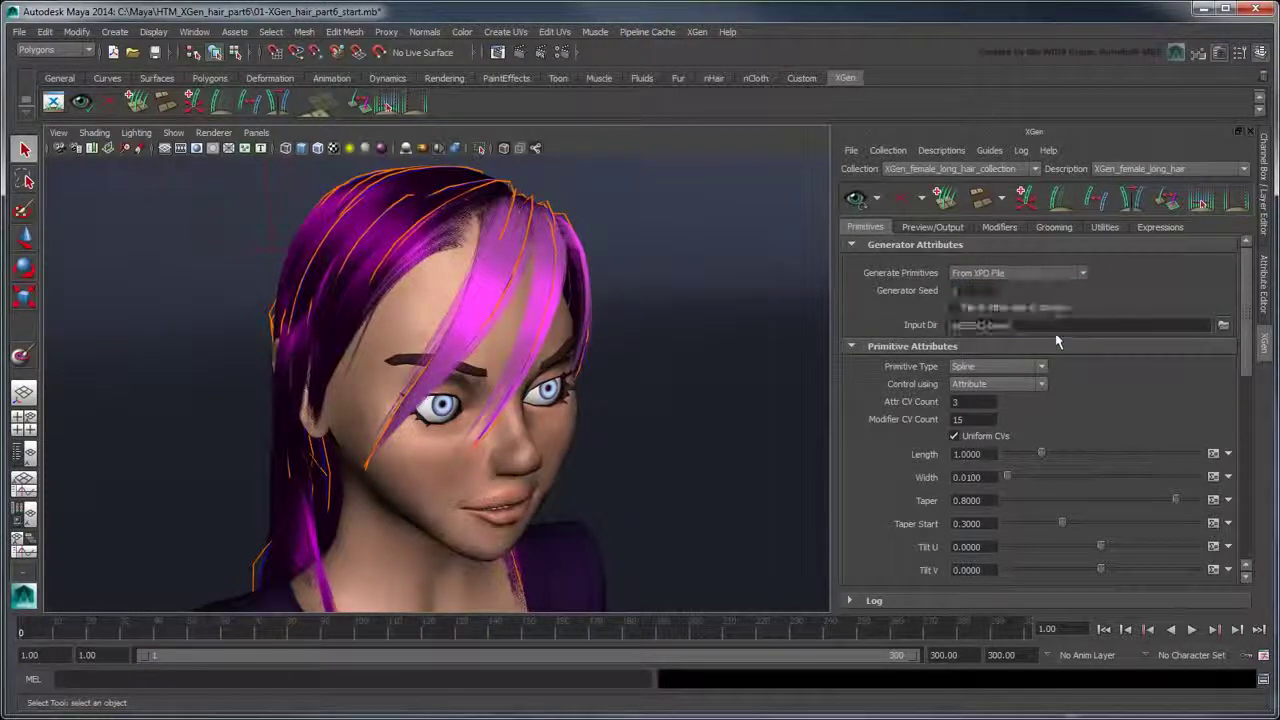
{"action": "left_click", "coordinate": [998, 227]}
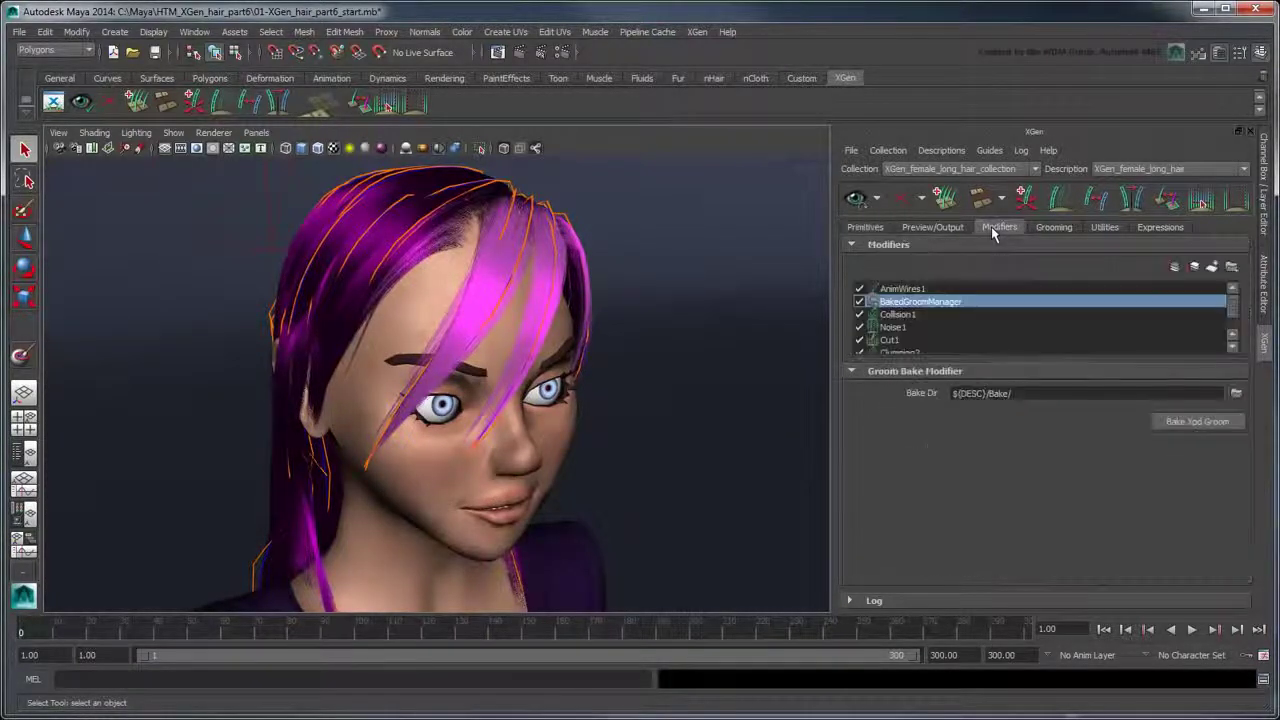
Turn off Live Mode on AnimWires1 and load alembic/hair_animation_cache.abc as its wires file.
{"action": "left_click", "coordinate": [975, 289]}
{"action": "scroll", "coordinate": [1200, 420], "scroll_direction": "down", "scroll_amount": 3}
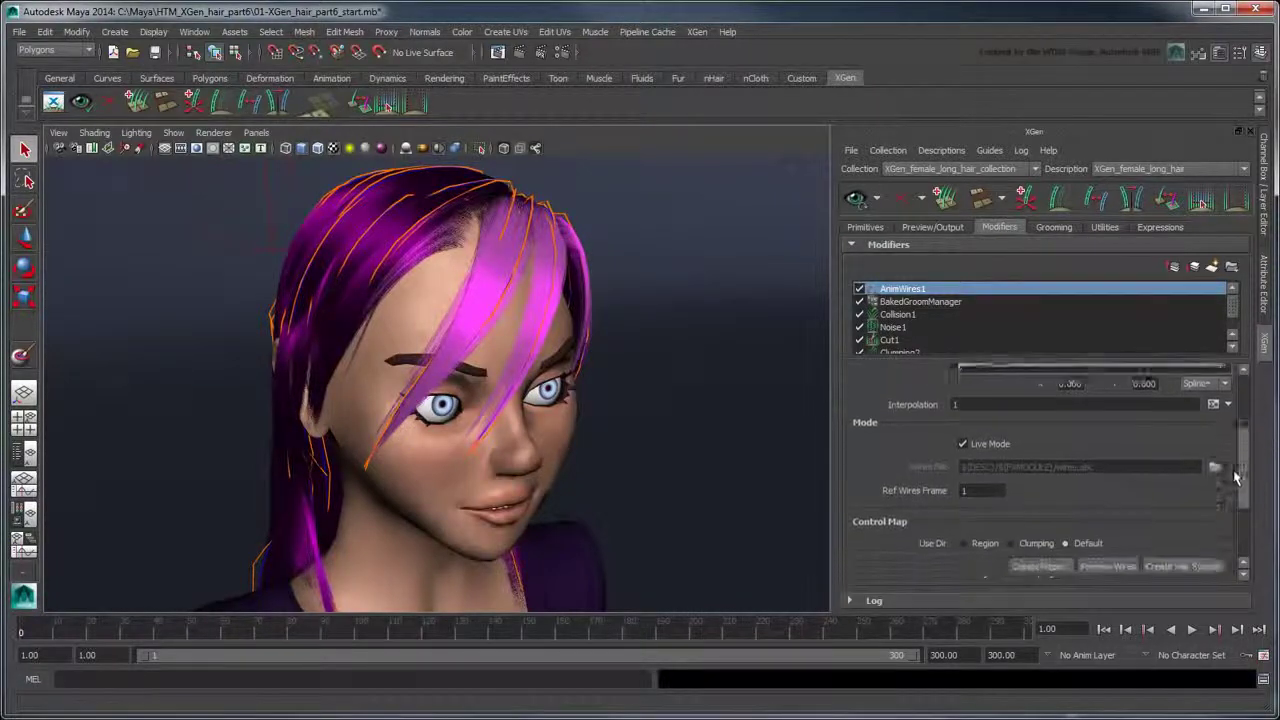
{"action": "left_click", "coordinate": [1000, 417]}
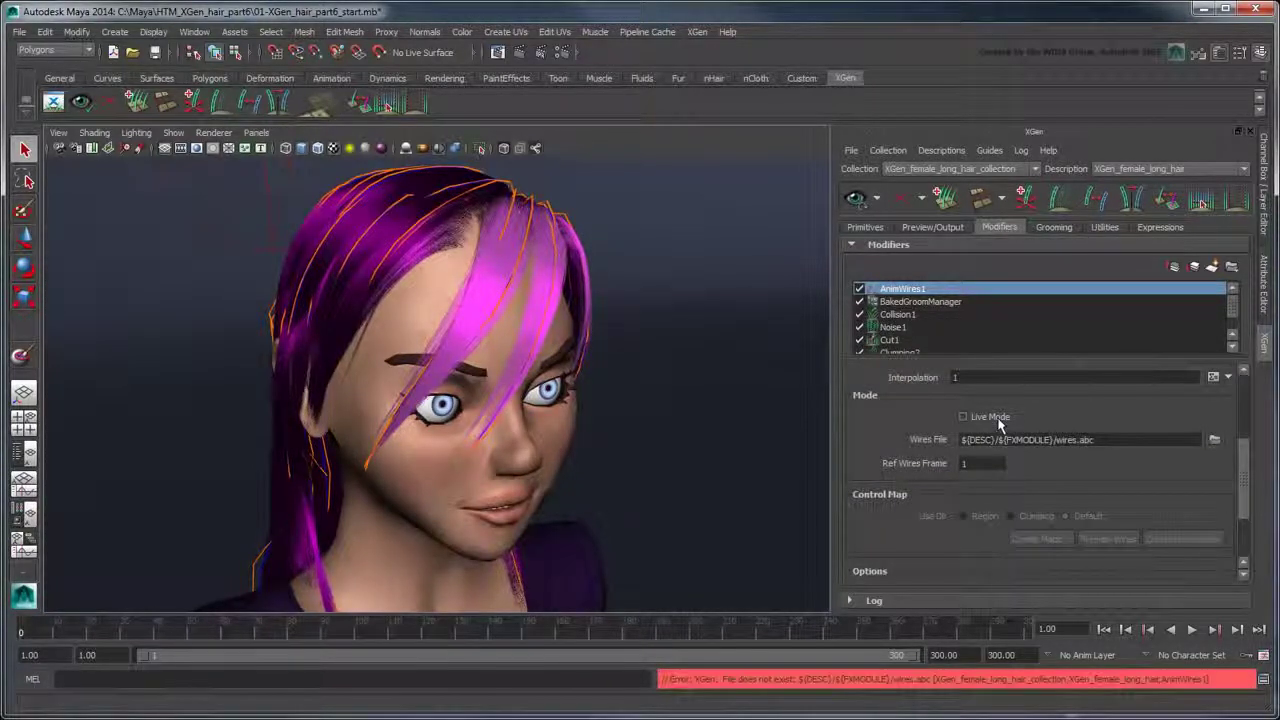
{"action": "left_click", "coordinate": [1214, 440]}
{"action": "double_click", "coordinate": [532, 256]}
{"action": "left_click", "coordinate": [530, 244]}
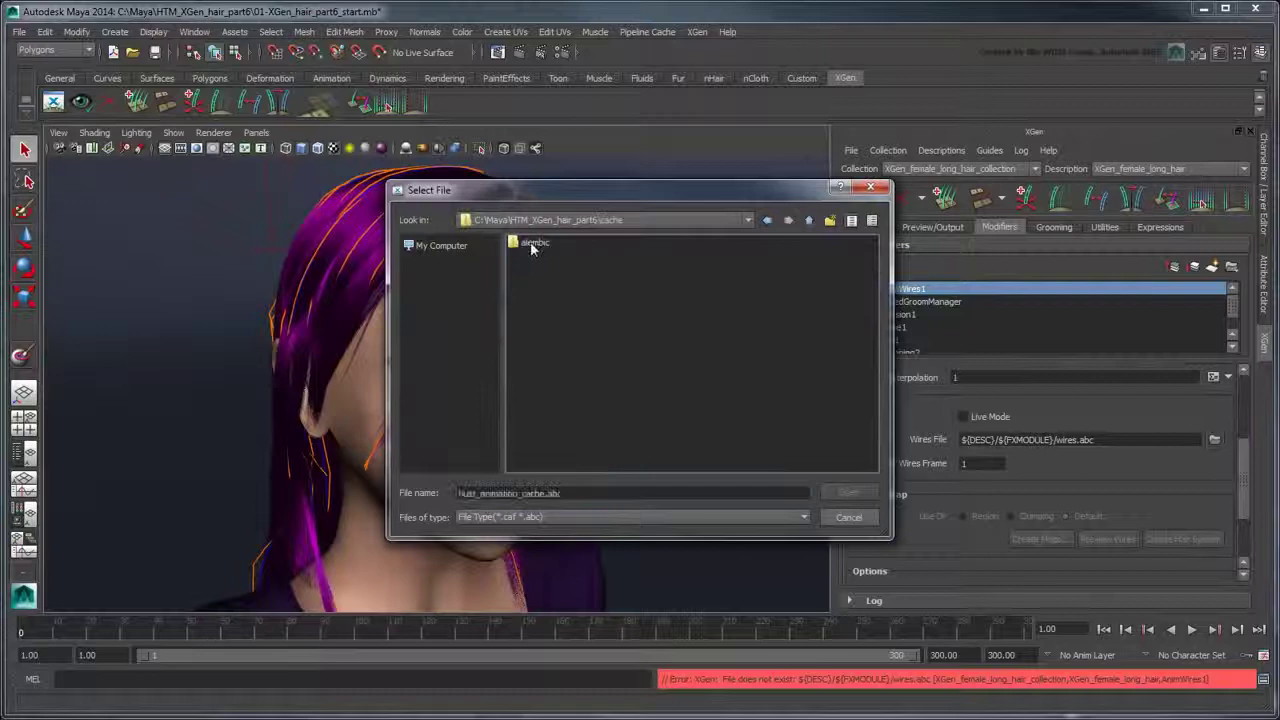
{"action": "left_click", "coordinate": [615, 258]}
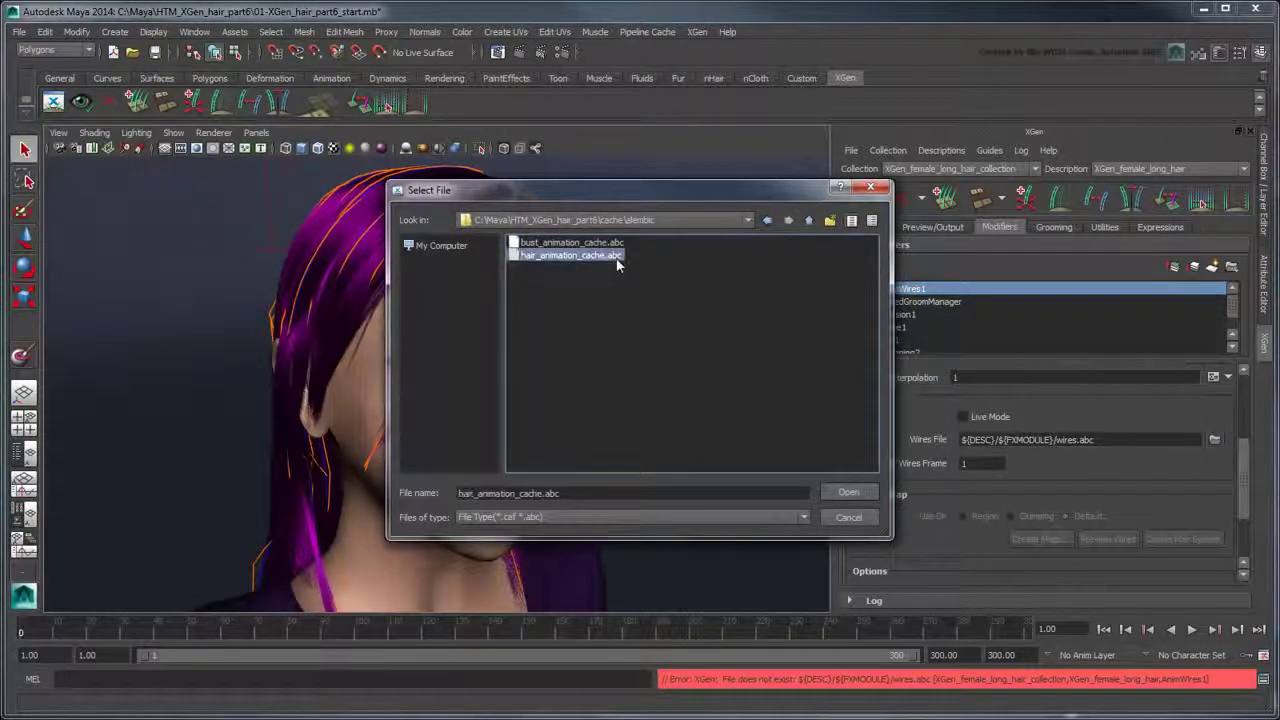
{"action": "left_click", "coordinate": [846, 491]}
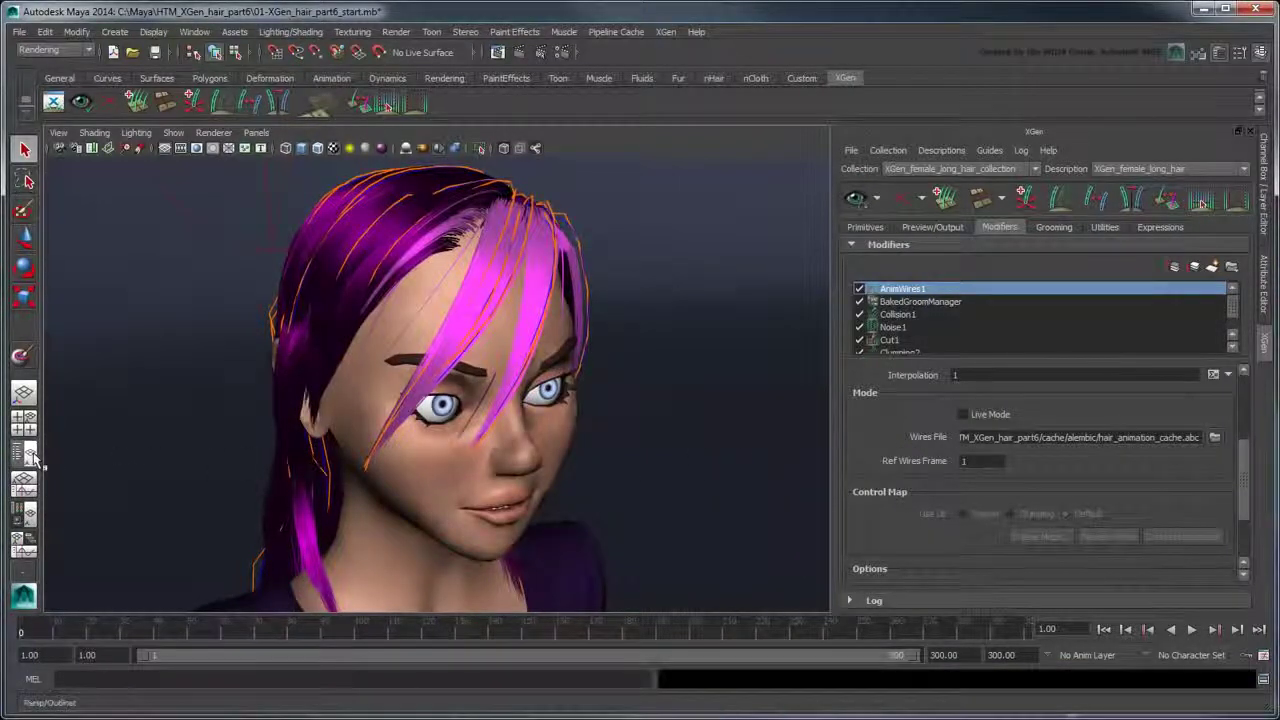
Inspect the nucleus1 solver's attributes, then return to the XGen editor and single perspective view.
{"action": "left_click", "coordinate": [28, 454]}
{"action": "left_click", "coordinate": [110, 361]}
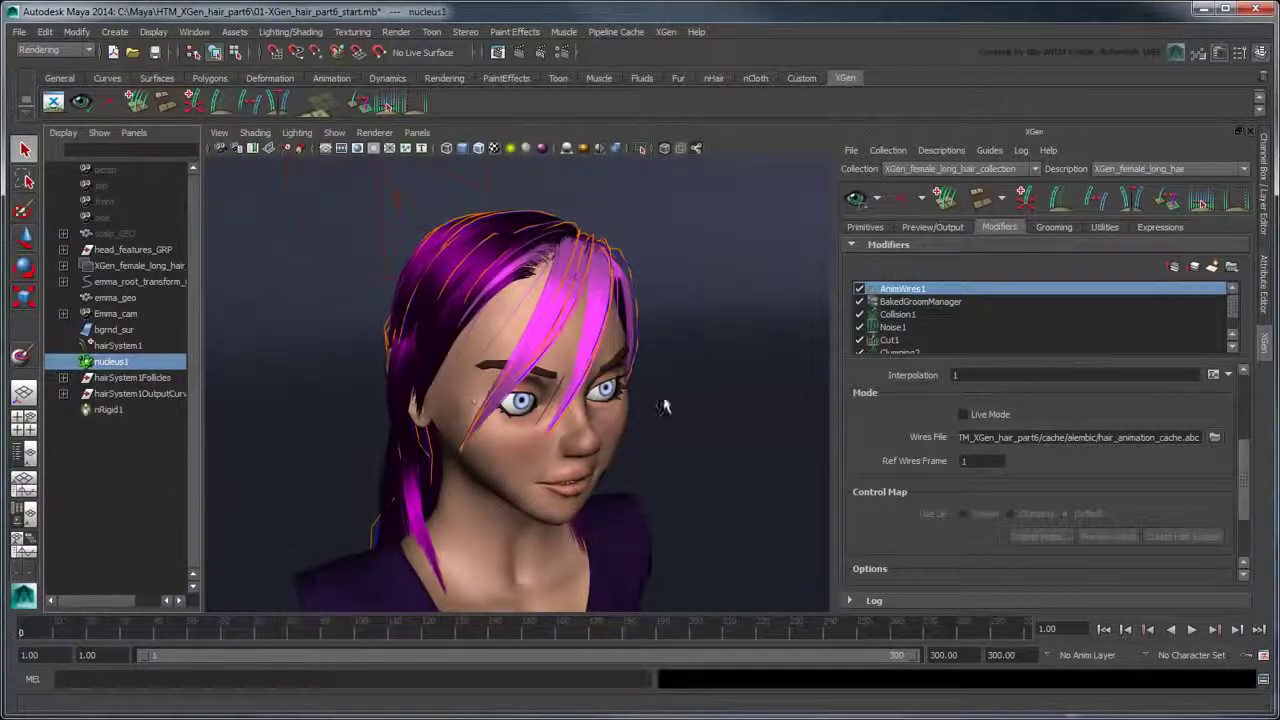
{"action": "left_click", "coordinate": [1262, 305]}
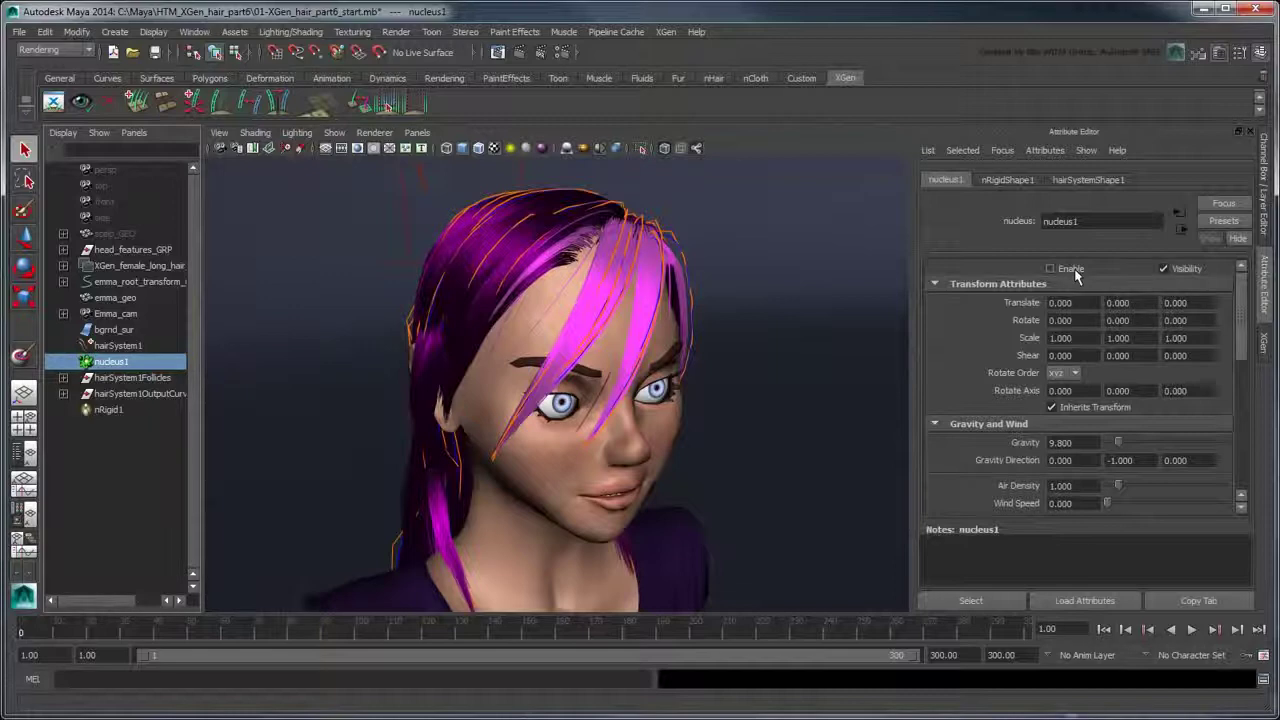
{"action": "left_click", "coordinate": [1263, 343]}
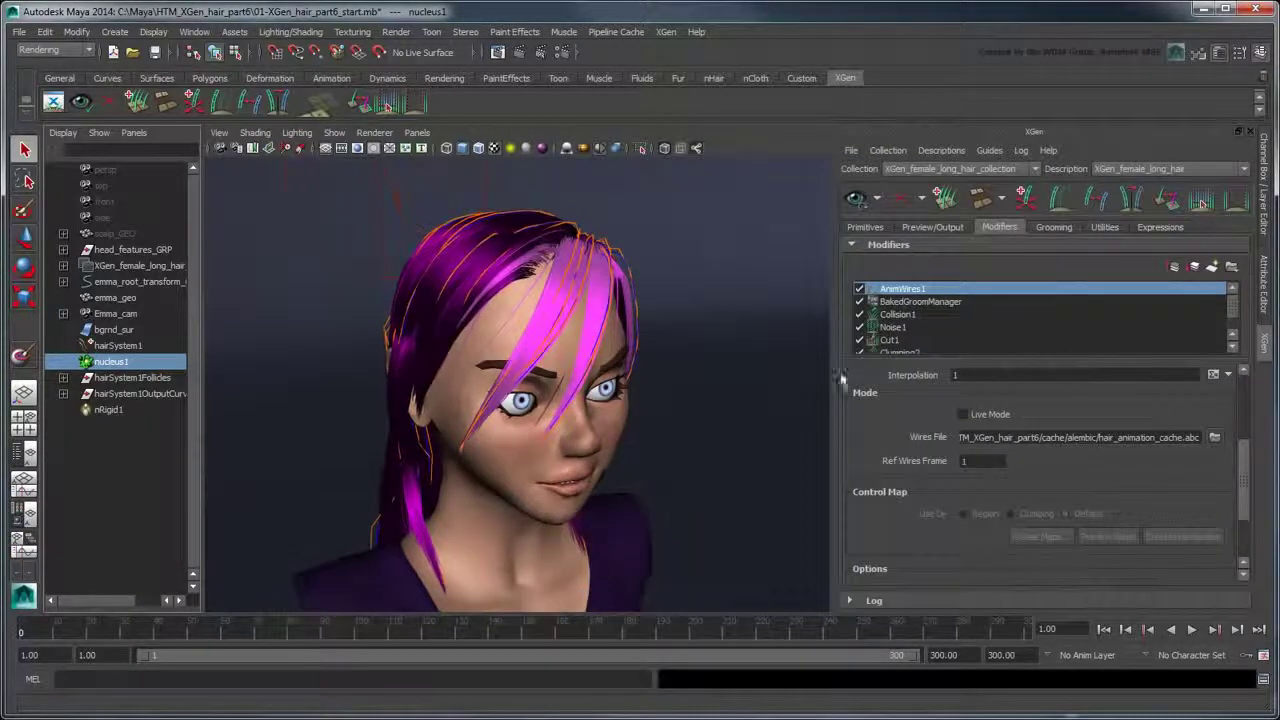
{"action": "key", "text": "space"}
{"action": "key", "text": "F3"}
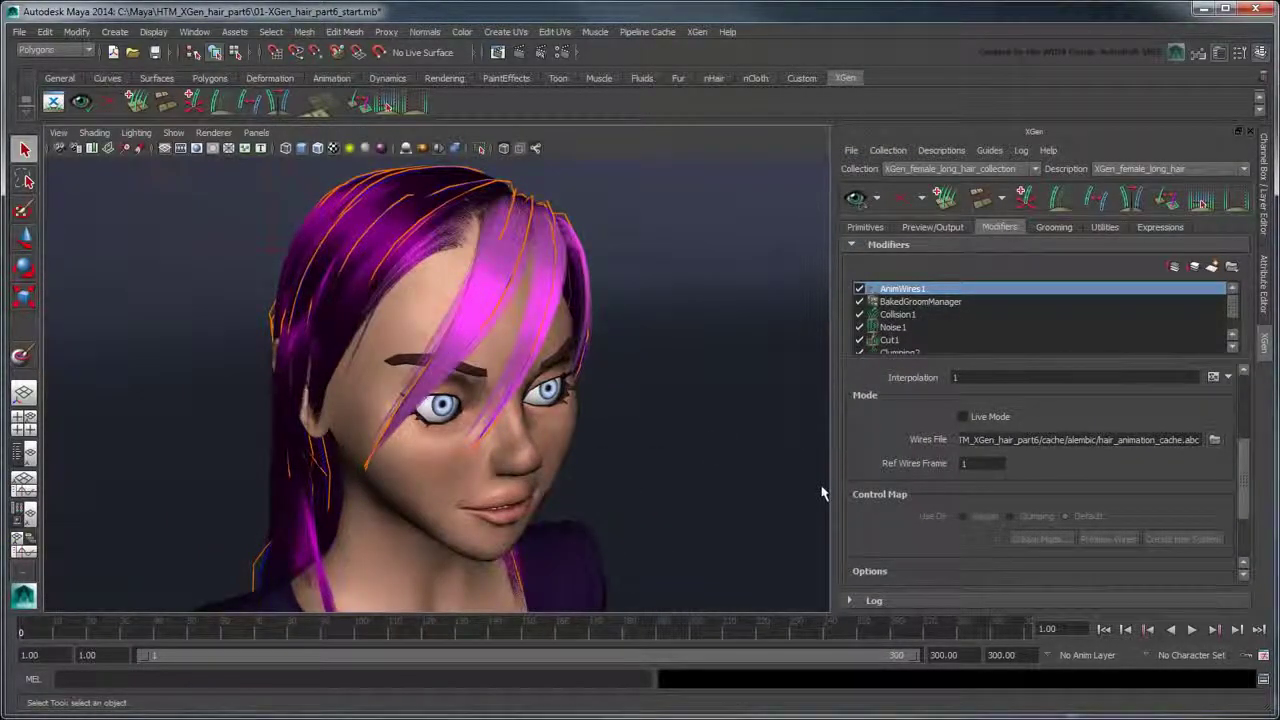
{"action": "left_click", "coordinate": [256, 132]}
{"action": "mouse_move", "coordinate": [291, 152]}
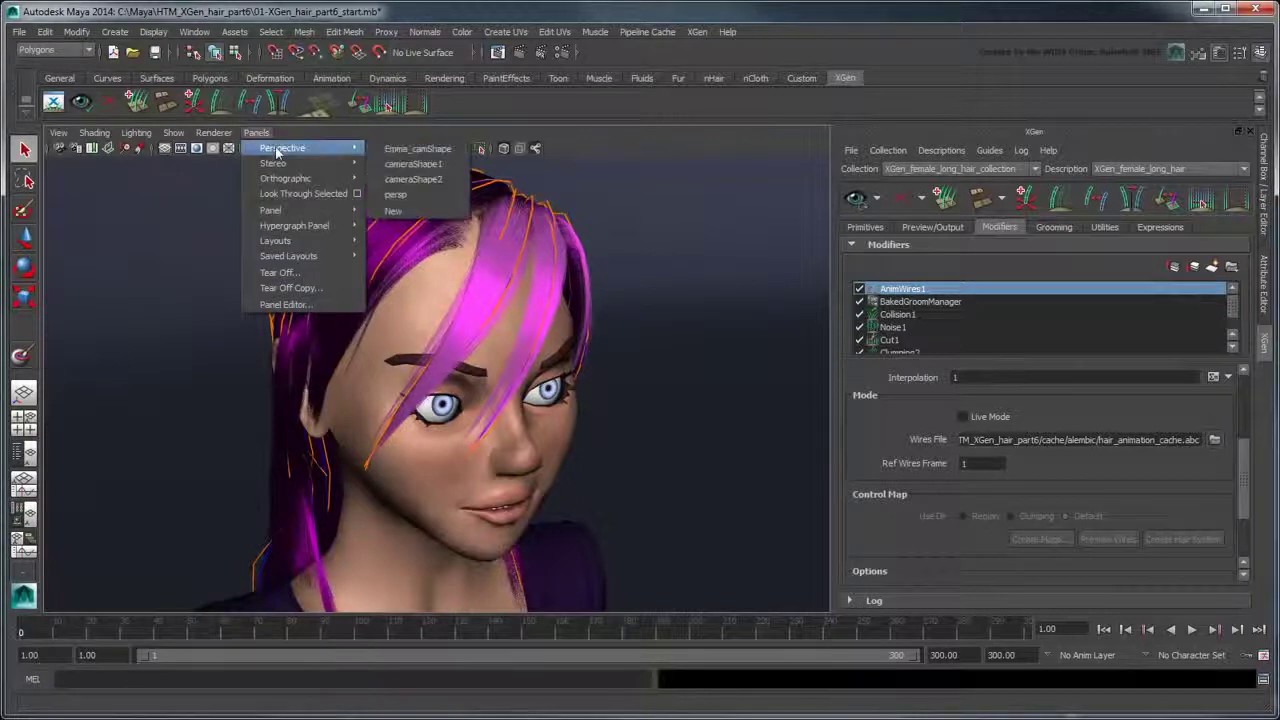
{"action": "left_click", "coordinate": [417, 148]}
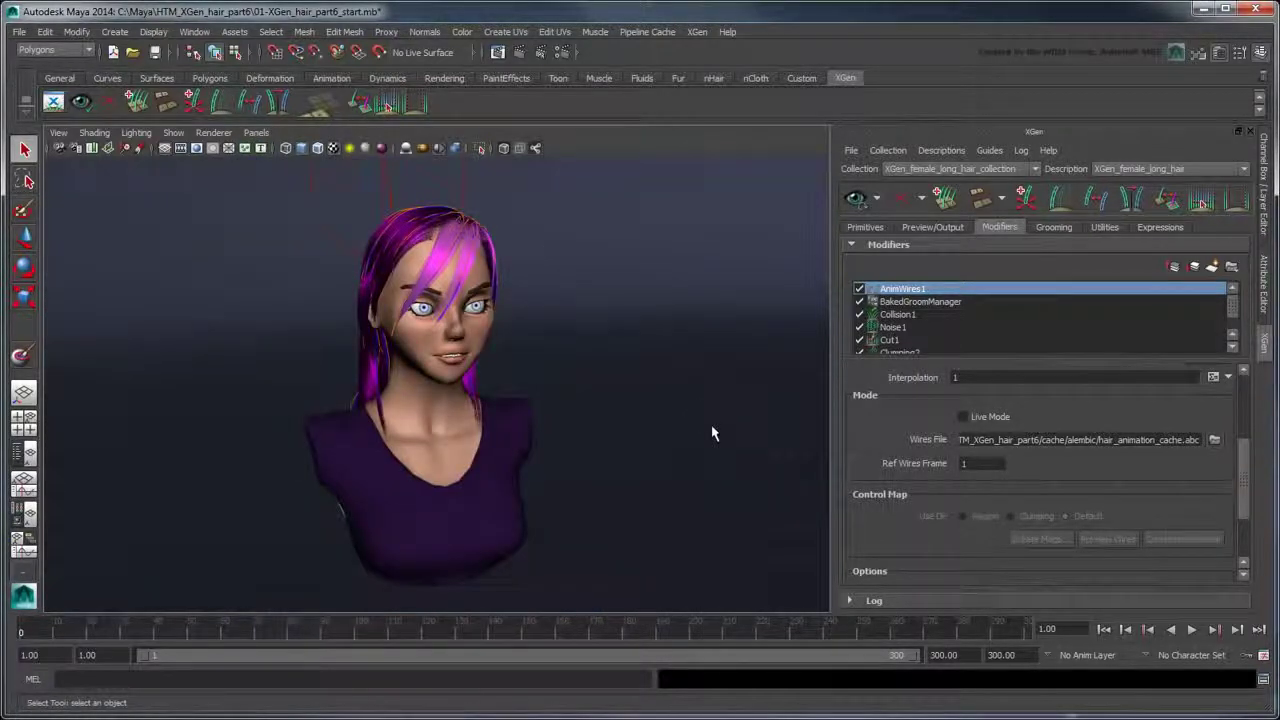
{"action": "left_click", "coordinate": [877, 198]}
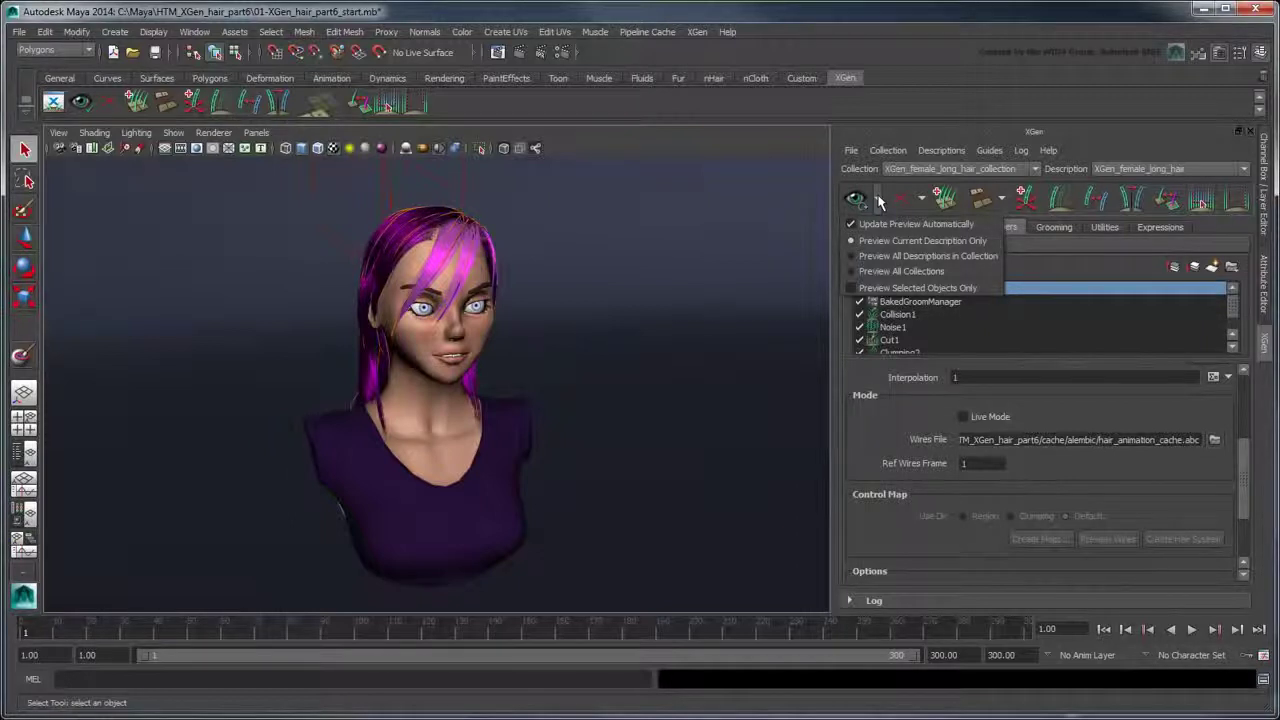
{"action": "left_click", "coordinate": [879, 200]}
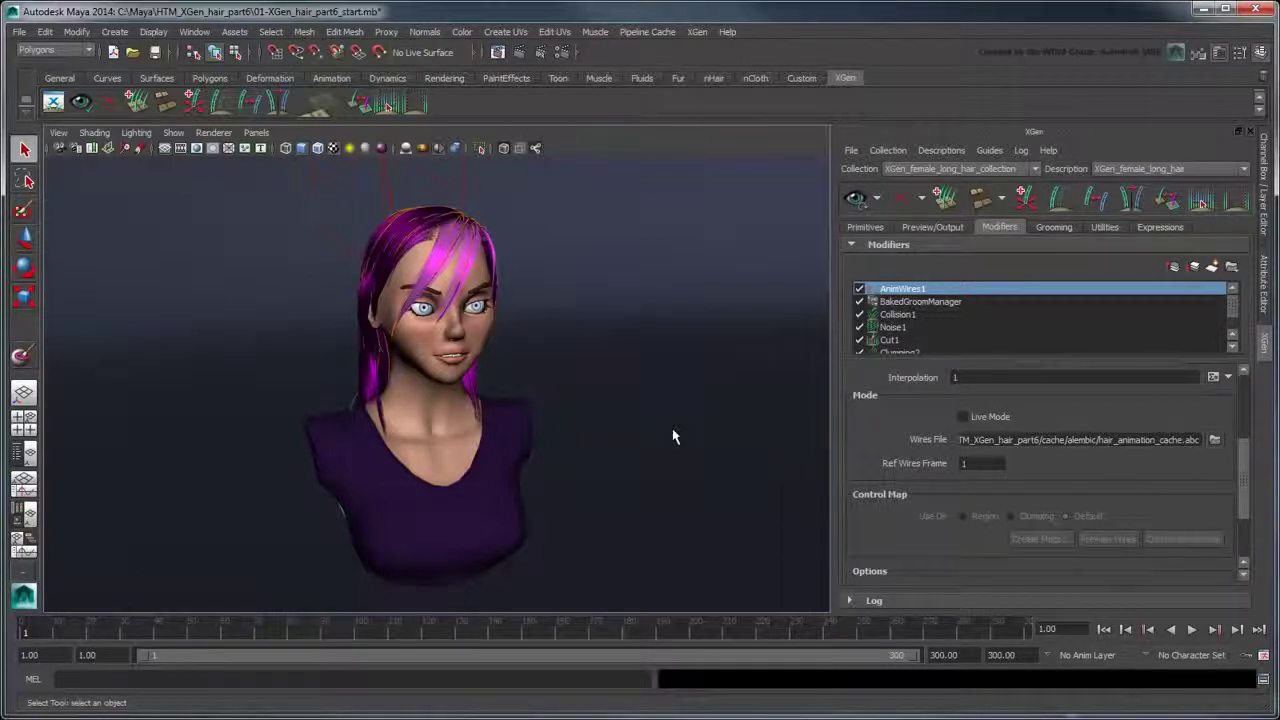
Load render_view_batch_render.mel into the Script Editor via File > Load Script.
{"action": "left_click", "coordinate": [1264, 680]}
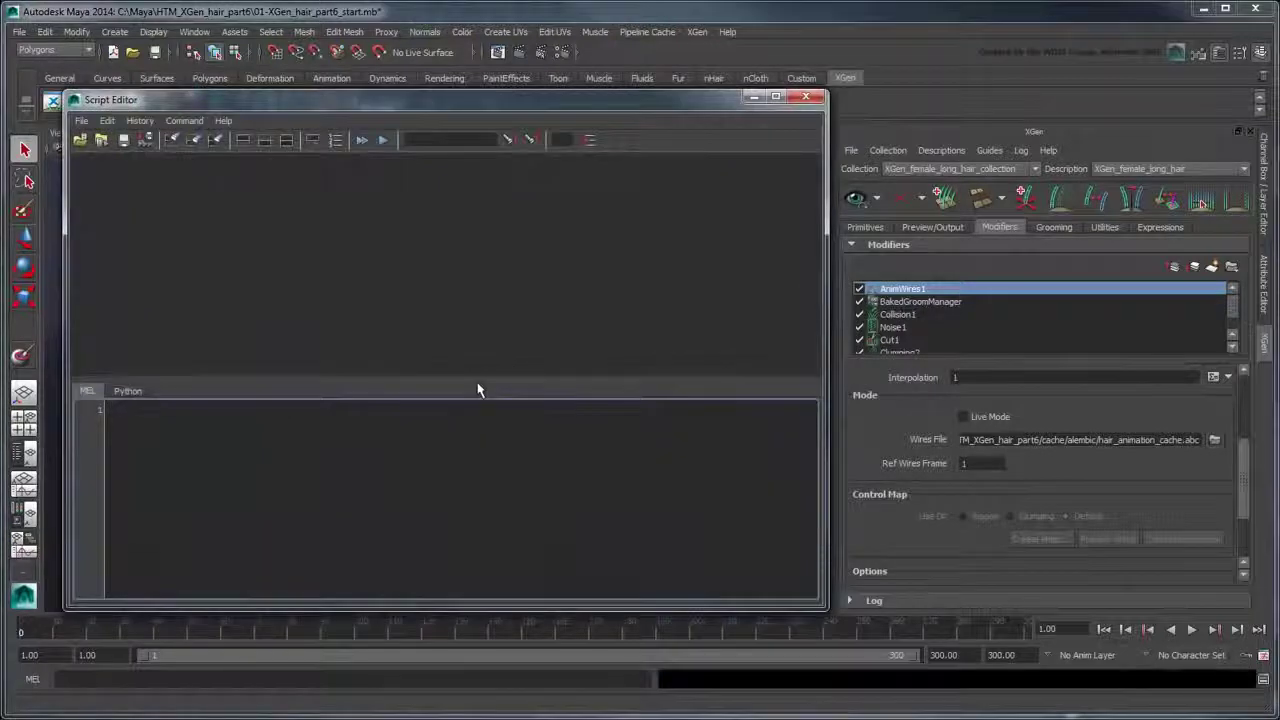
{"action": "left_click", "coordinate": [81, 120]}
{"action": "left_click", "coordinate": [110, 143]}
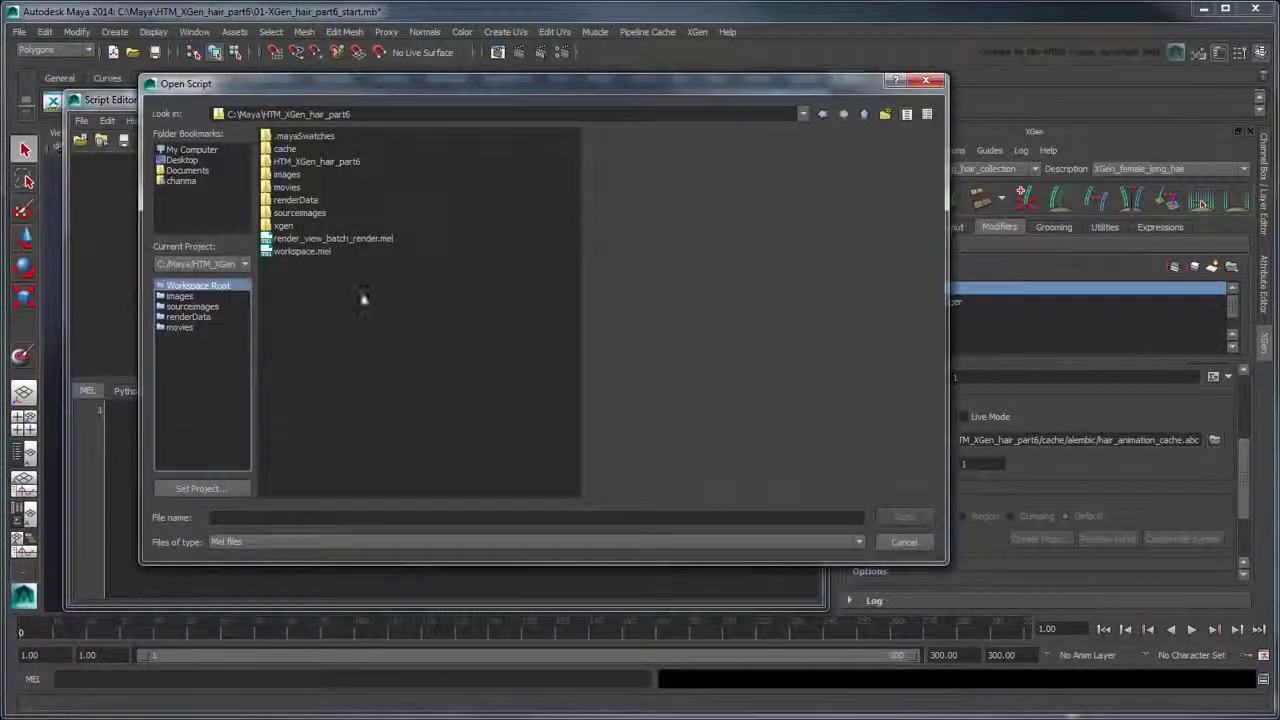
{"action": "left_click", "coordinate": [333, 238]}
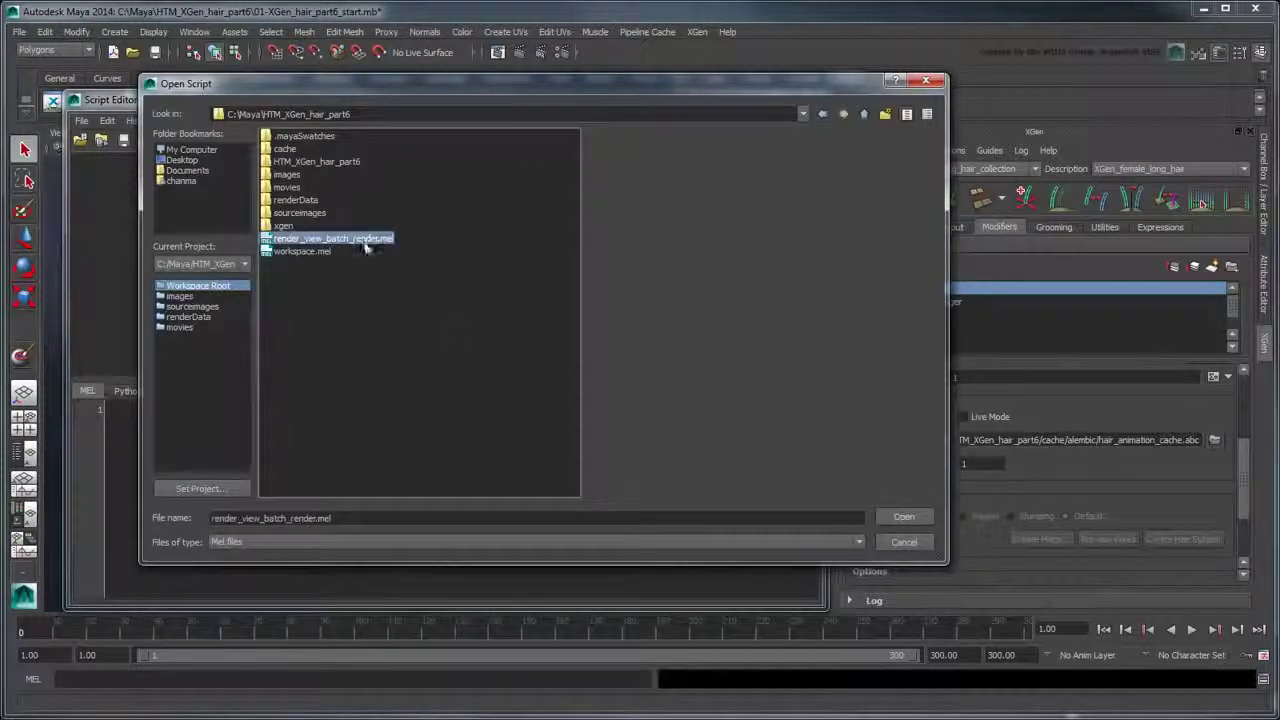
{"action": "left_click", "coordinate": [902, 517]}
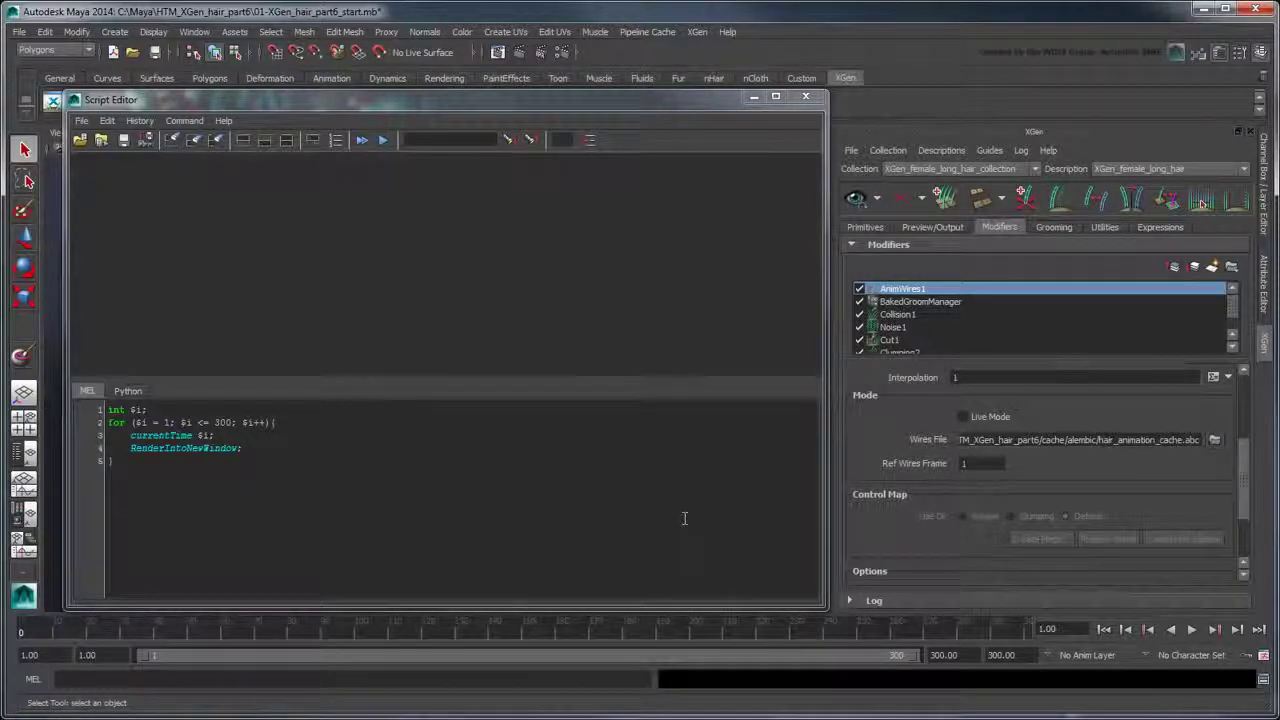
Set the Render Settings Frame/Animation ext to name.#.ext on the Common tab.
{"action": "left_click", "coordinate": [562, 53]}
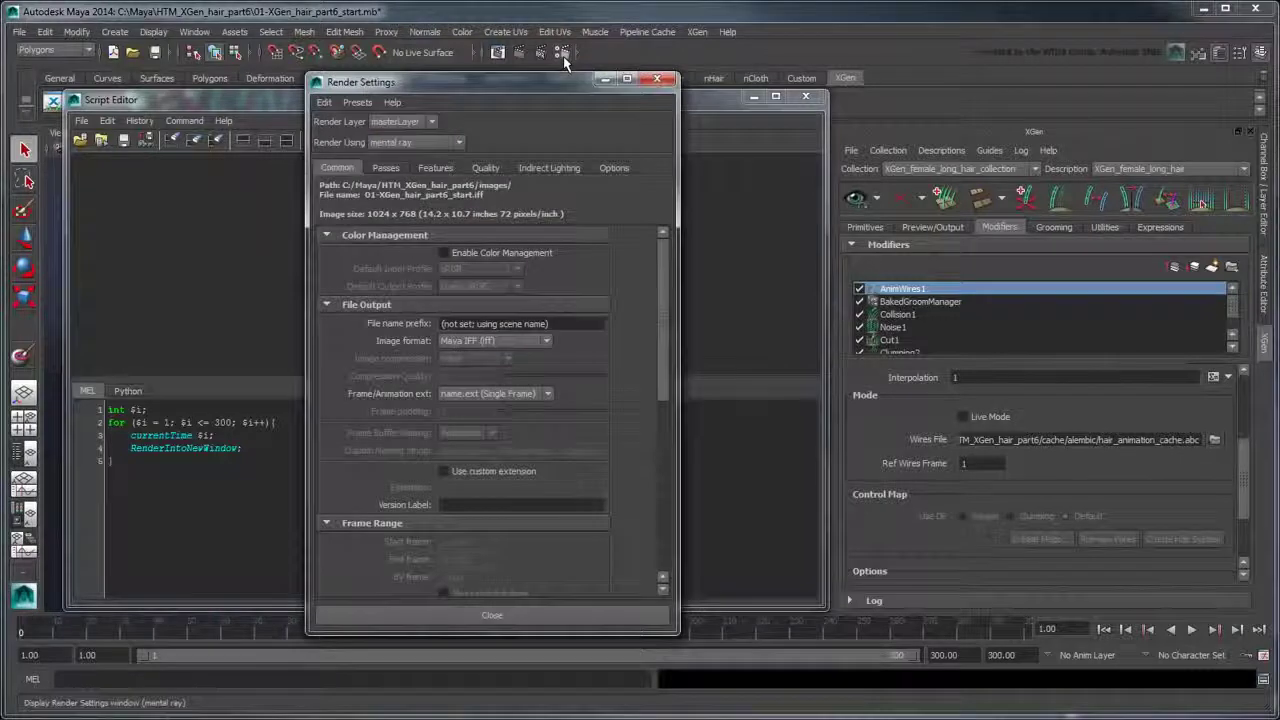
{"action": "left_click", "coordinate": [547, 394]}
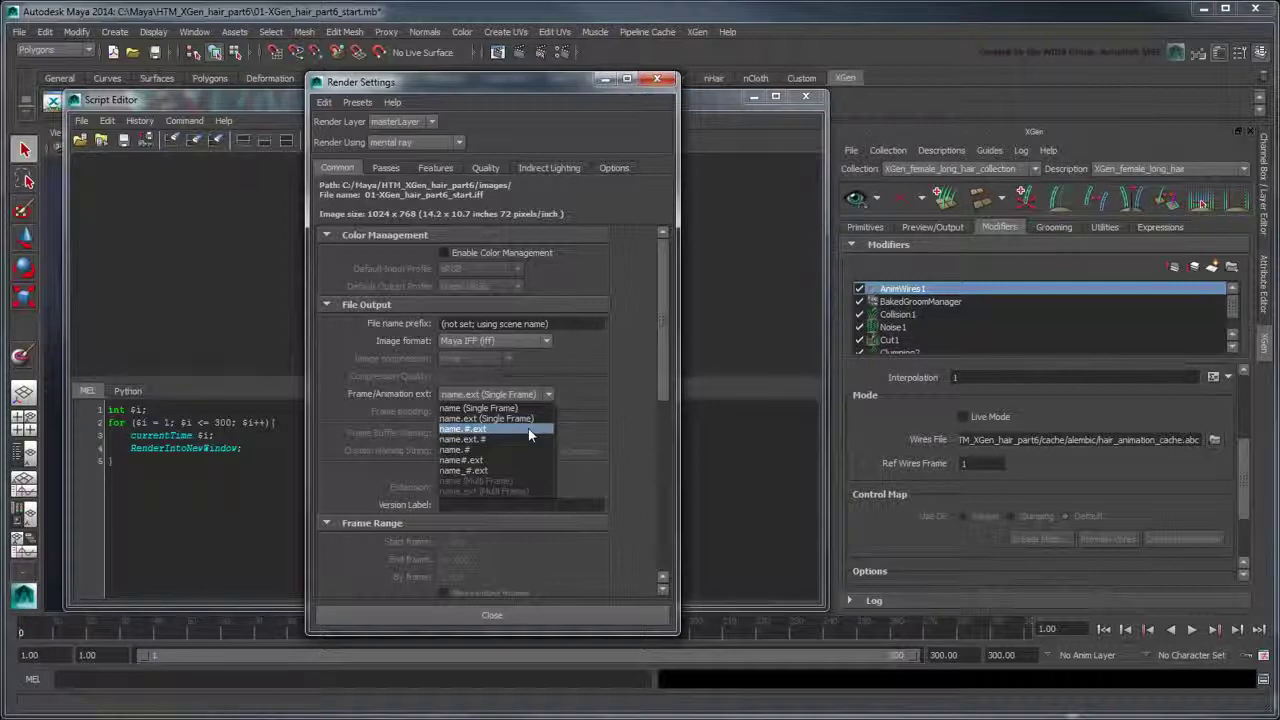
{"action": "left_click", "coordinate": [528, 428]}
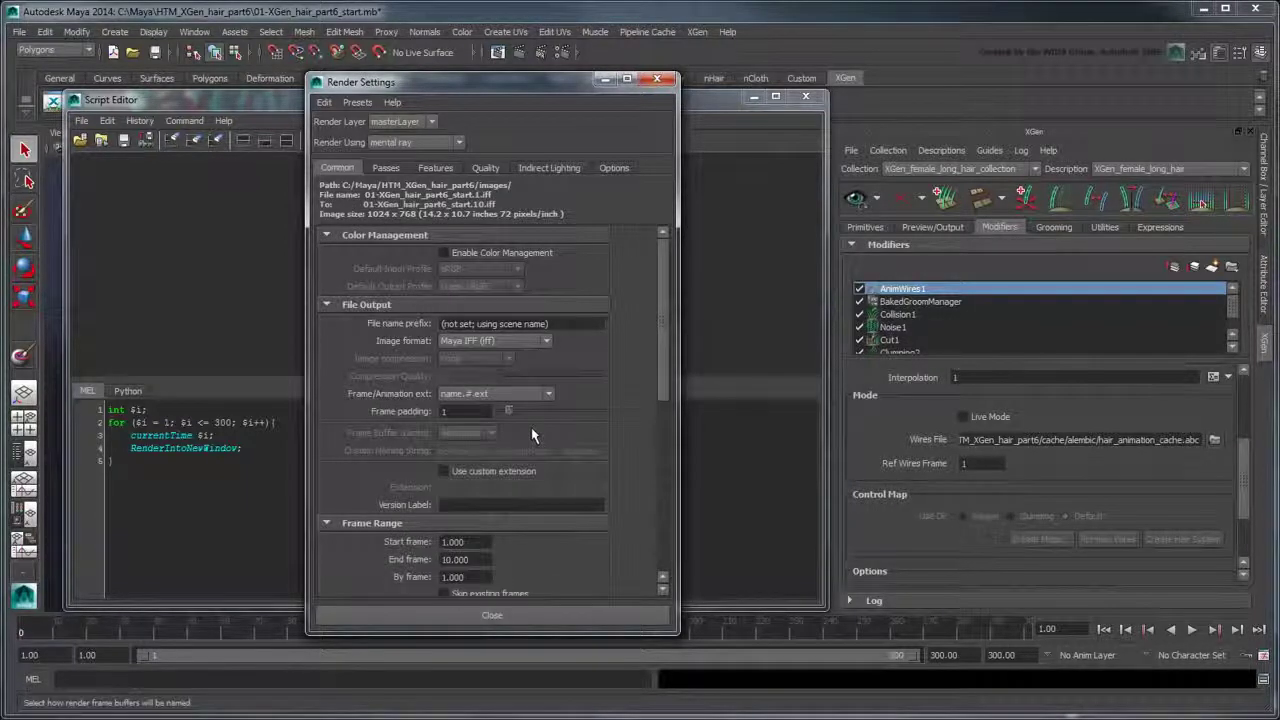
{"action": "left_click", "coordinate": [522, 615]}
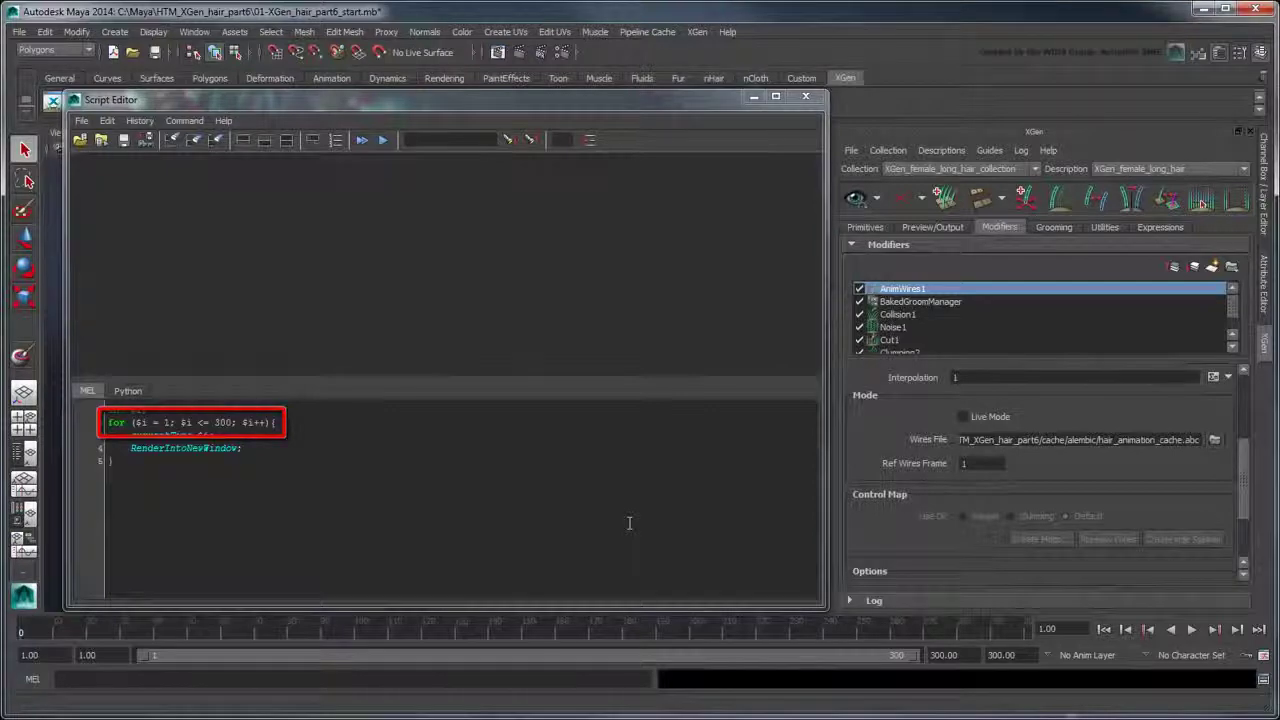
Select all the MEL code in the Script Editor and execute the frame-by-frame render loop.
{"action": "key", "text": "ctrl+a"}
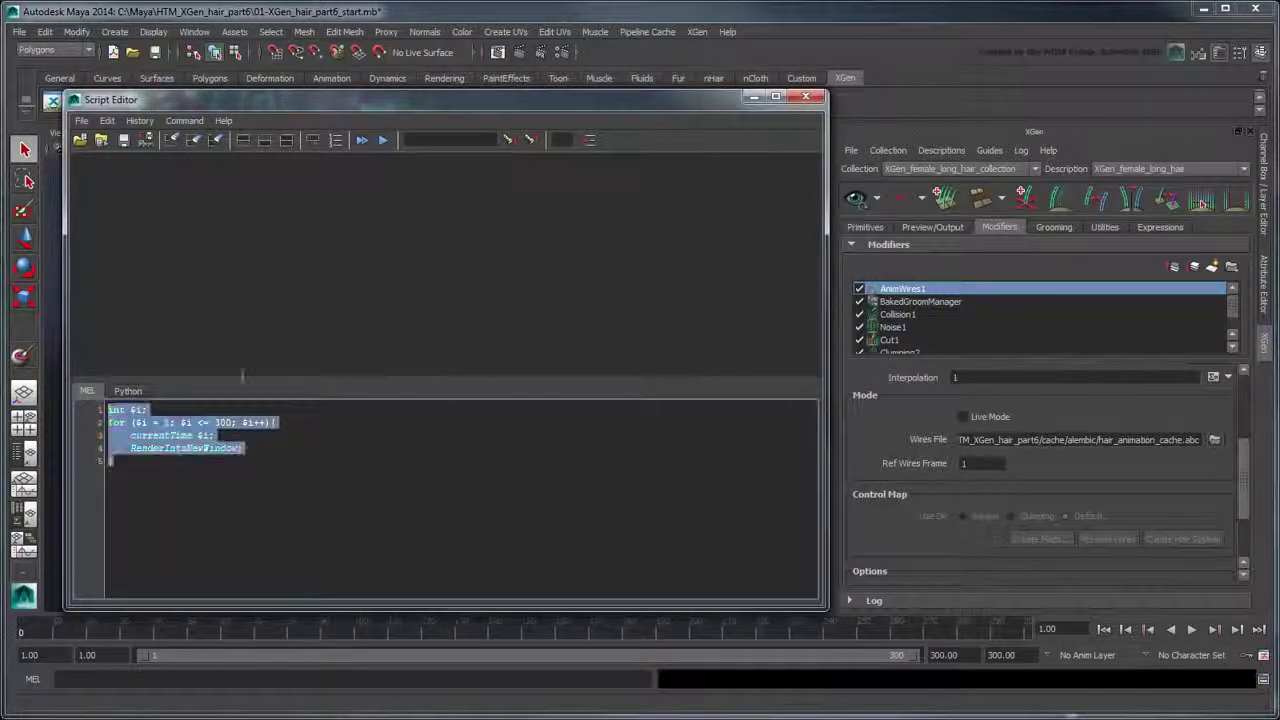
{"action": "left_click", "coordinate": [382, 141]}
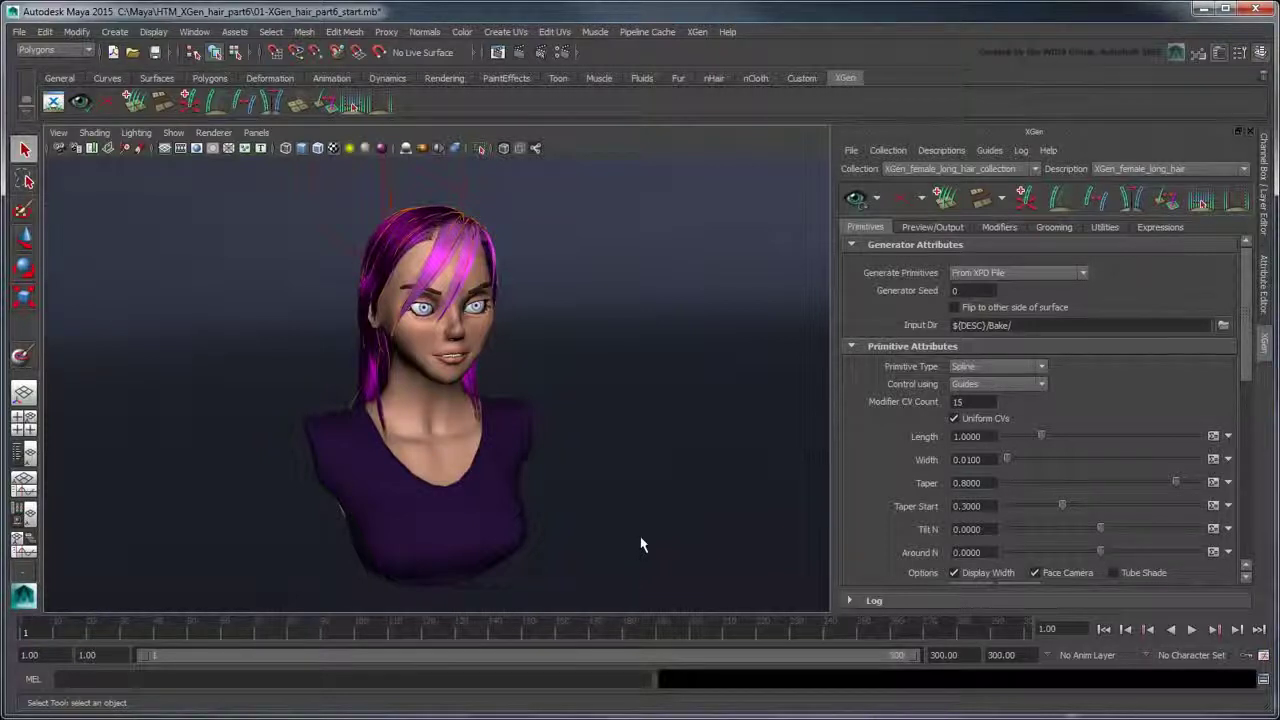
Clear the XGen preview, disable Update Preview Automatically, and choose Export Patches for Batch Render.
{"action": "left_click", "coordinate": [903, 203]}
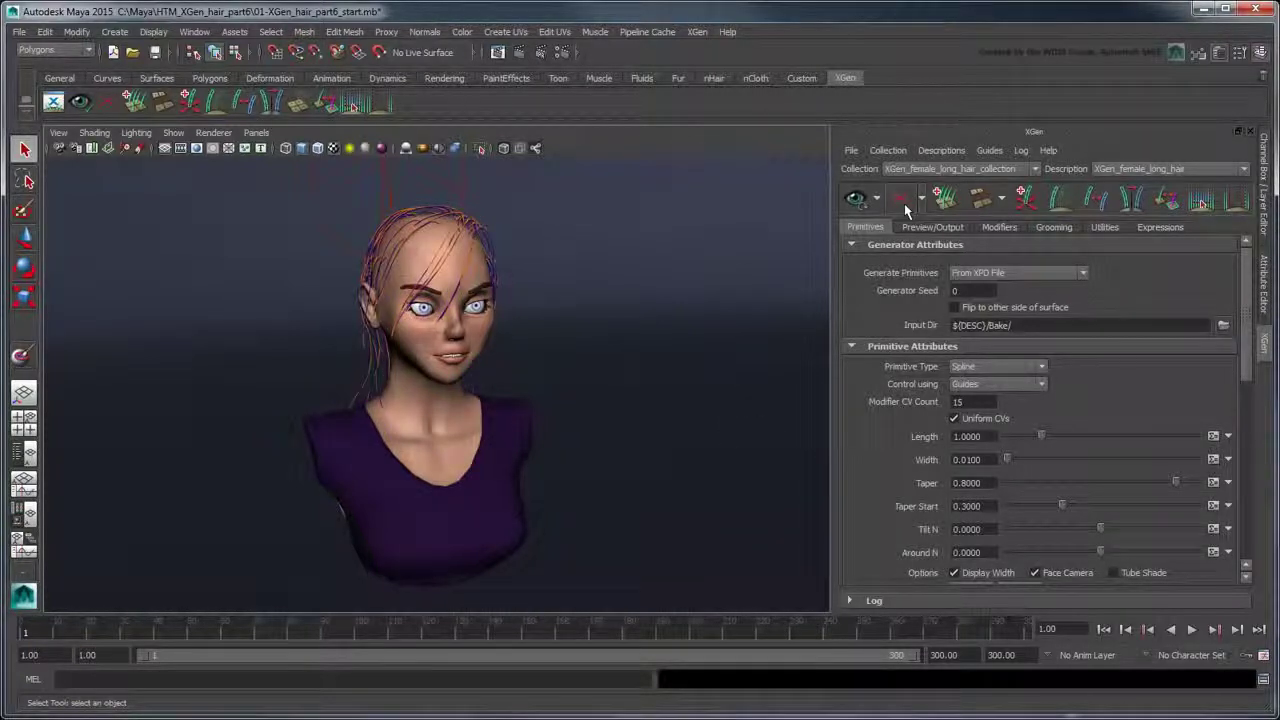
{"action": "left_click", "coordinate": [877, 200]}
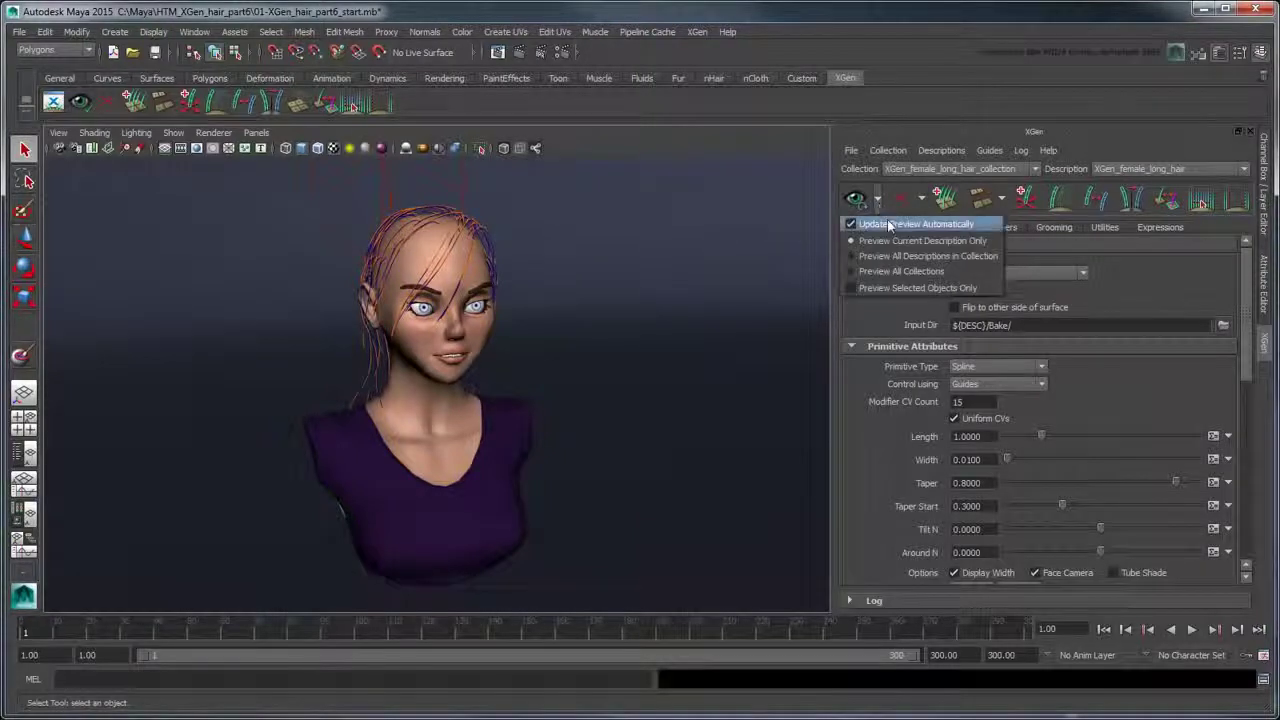
{"action": "left_click", "coordinate": [888, 224]}
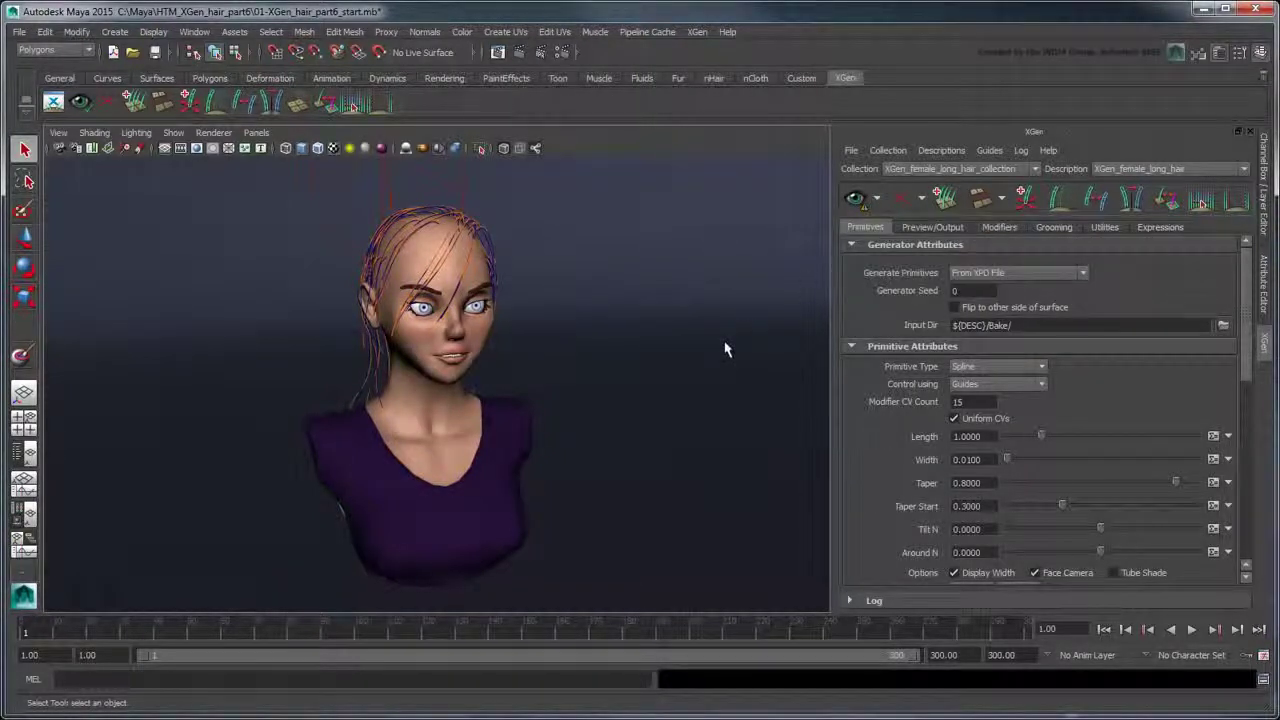
{"action": "left_click", "coordinate": [851, 150]}
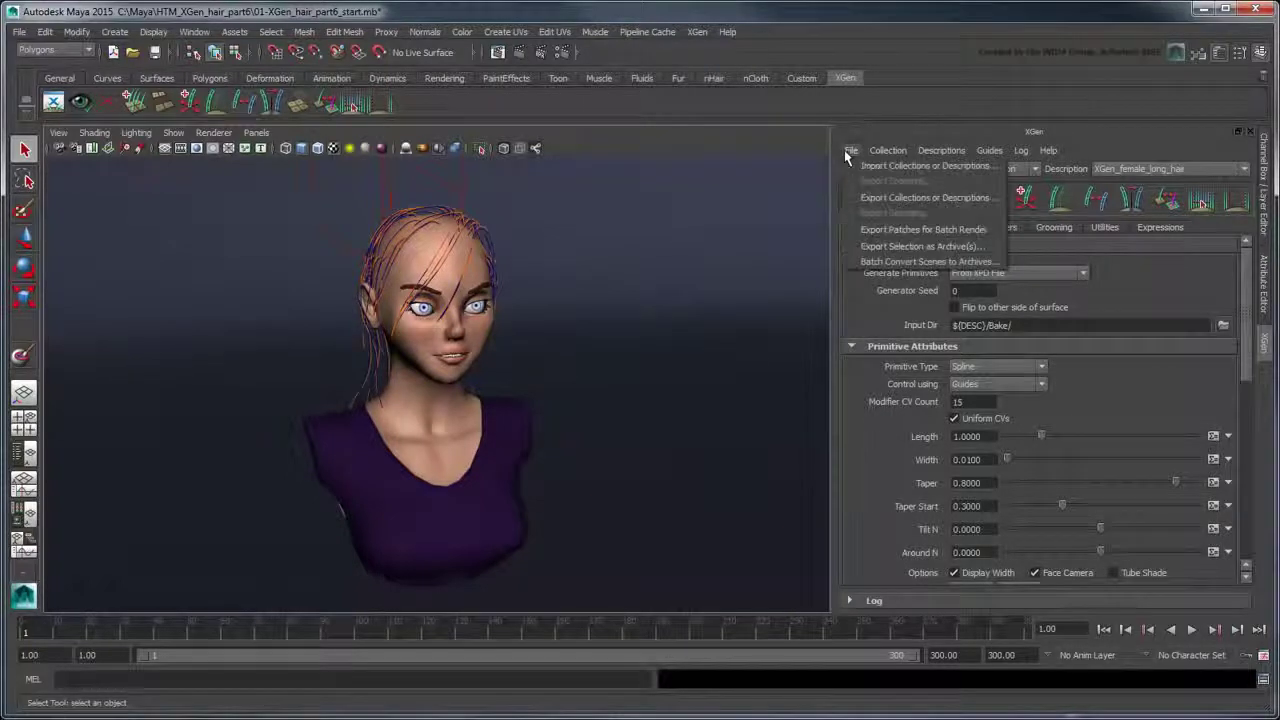
{"action": "left_click", "coordinate": [888, 231]}
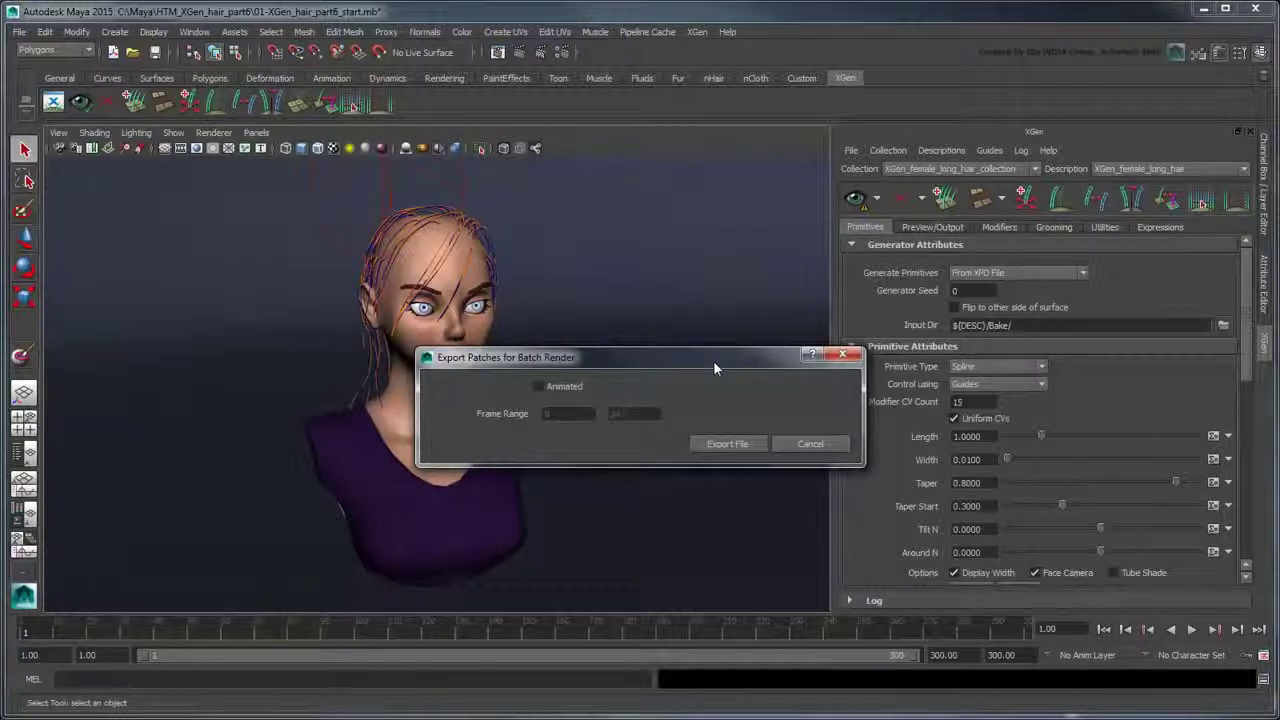
Export the patches as Animated with the end frame set to 300.
{"action": "left_click", "coordinate": [590, 390]}
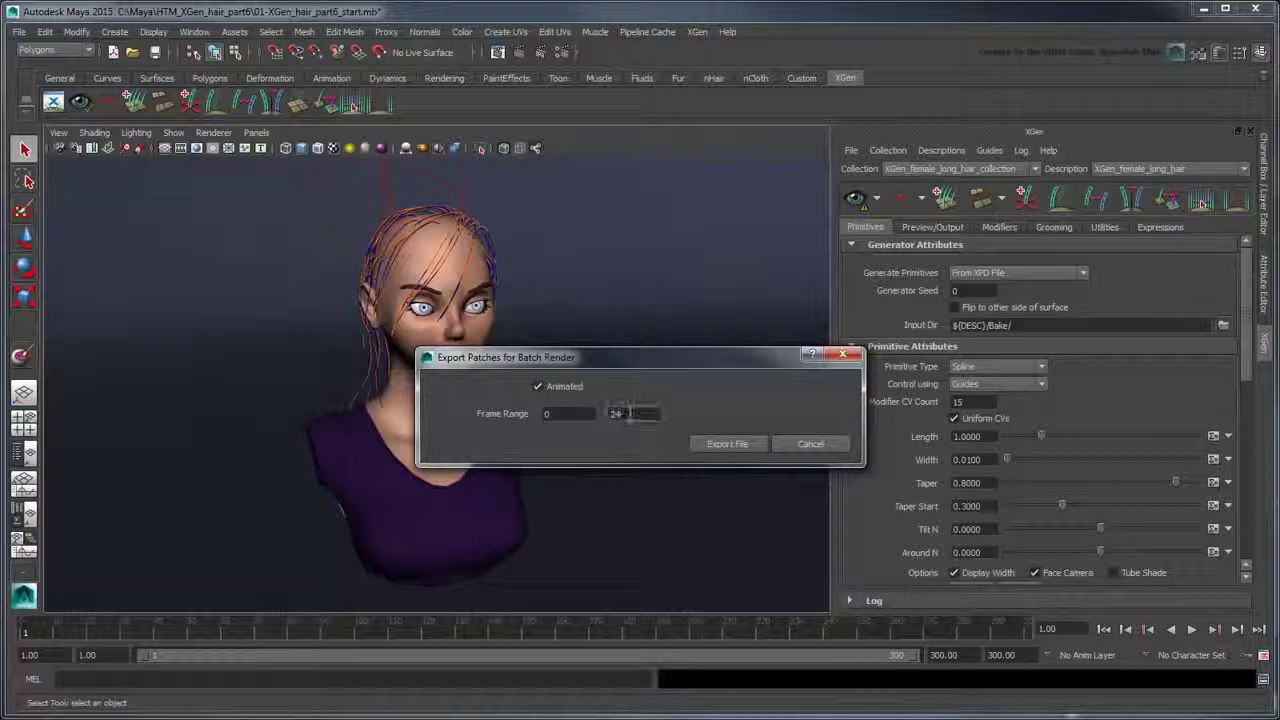
{"action": "double_click", "coordinate": [612, 414]}
{"action": "type", "text": "300"}
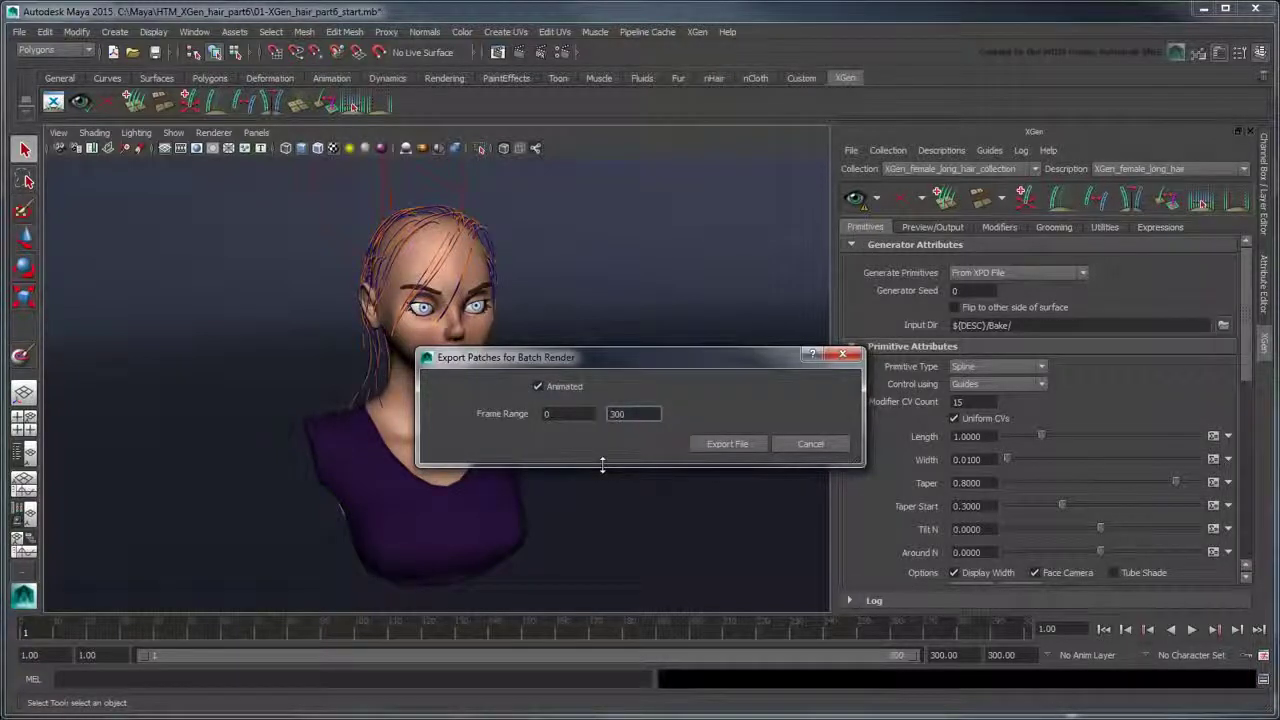
{"action": "left_click", "coordinate": [709, 444]}
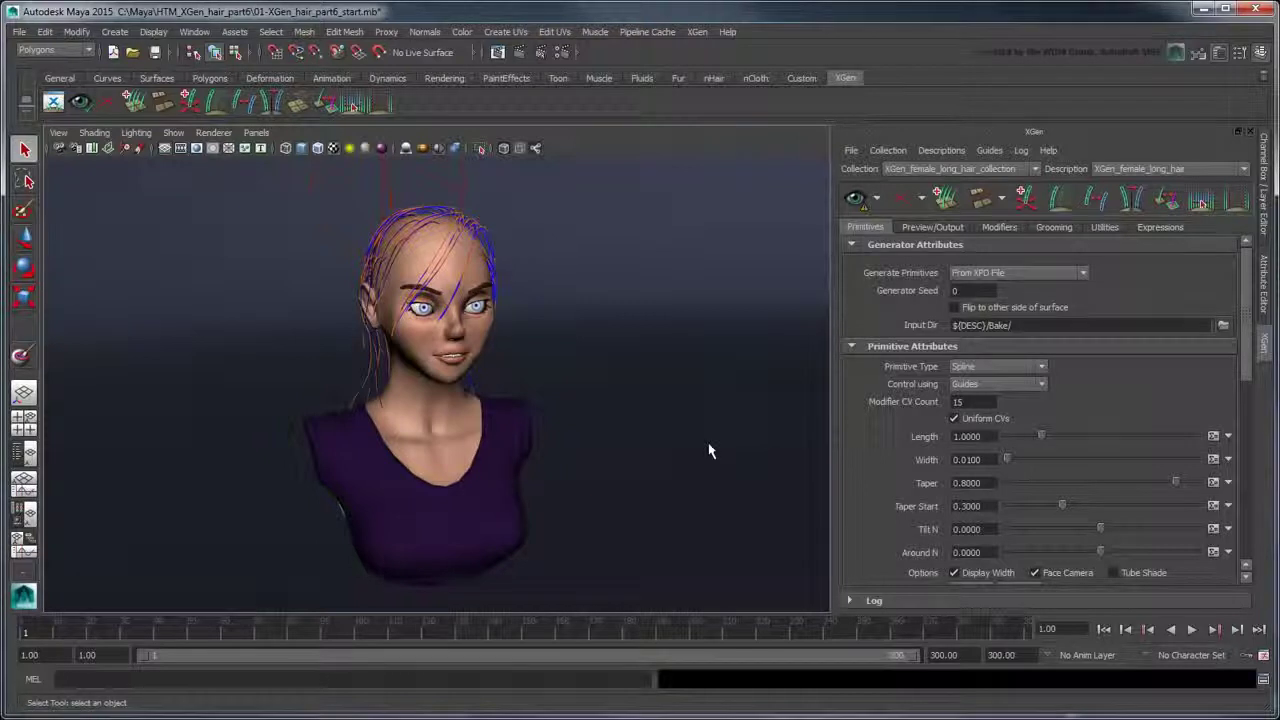
Switch to the Rendering menu set and start Render > Batch Render.
{"action": "left_click", "coordinate": [50, 50]}
{"action": "left_click", "coordinate": [40, 105]}
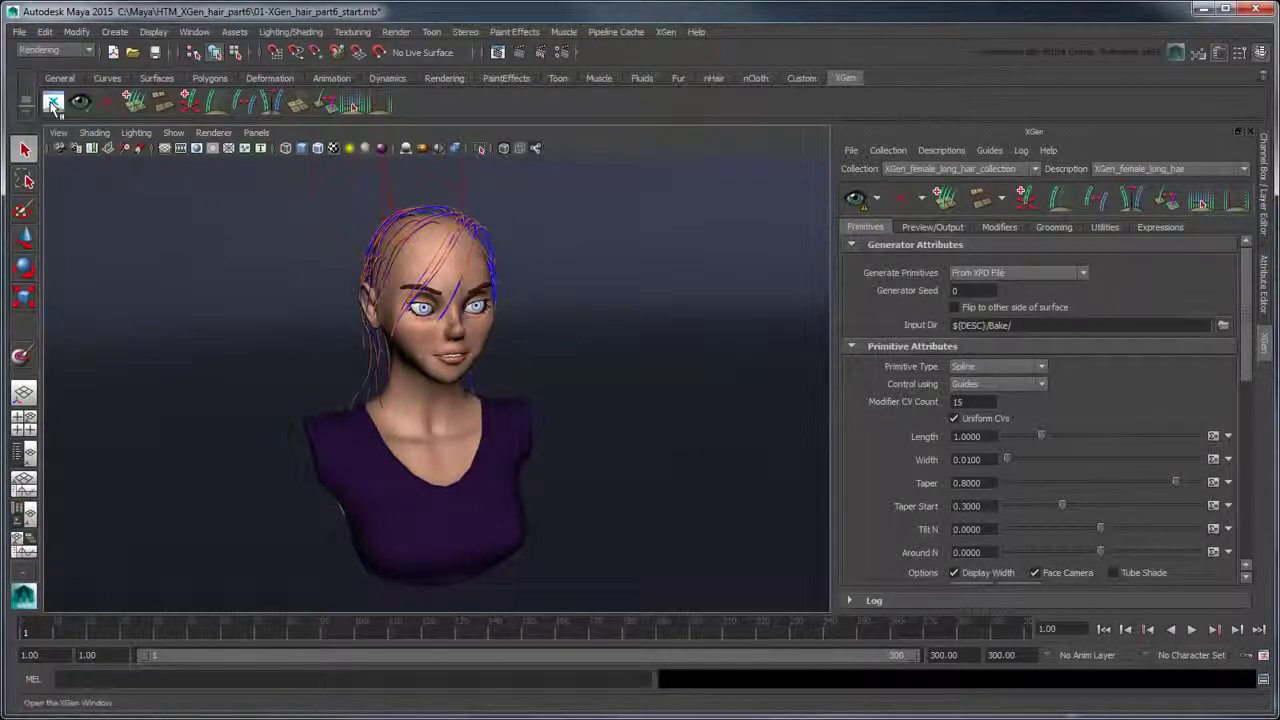
{"action": "left_click", "coordinate": [396, 31]}
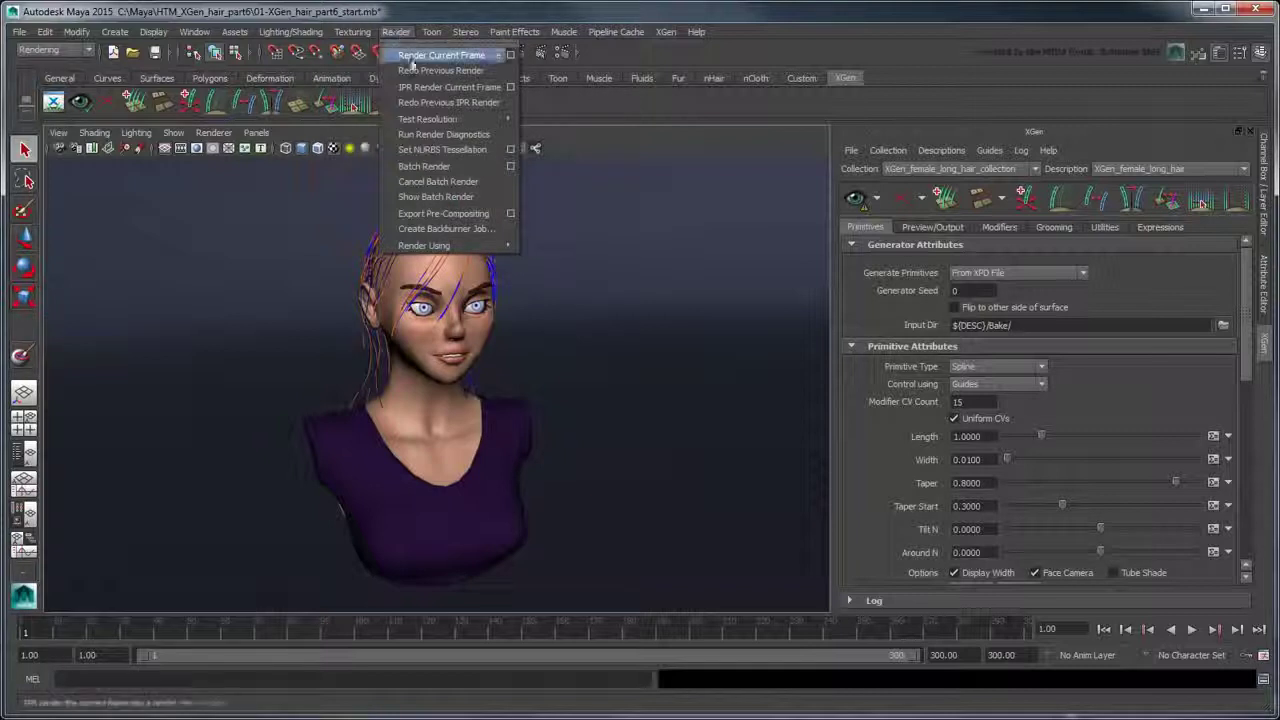
{"action": "left_click", "coordinate": [476, 165]}
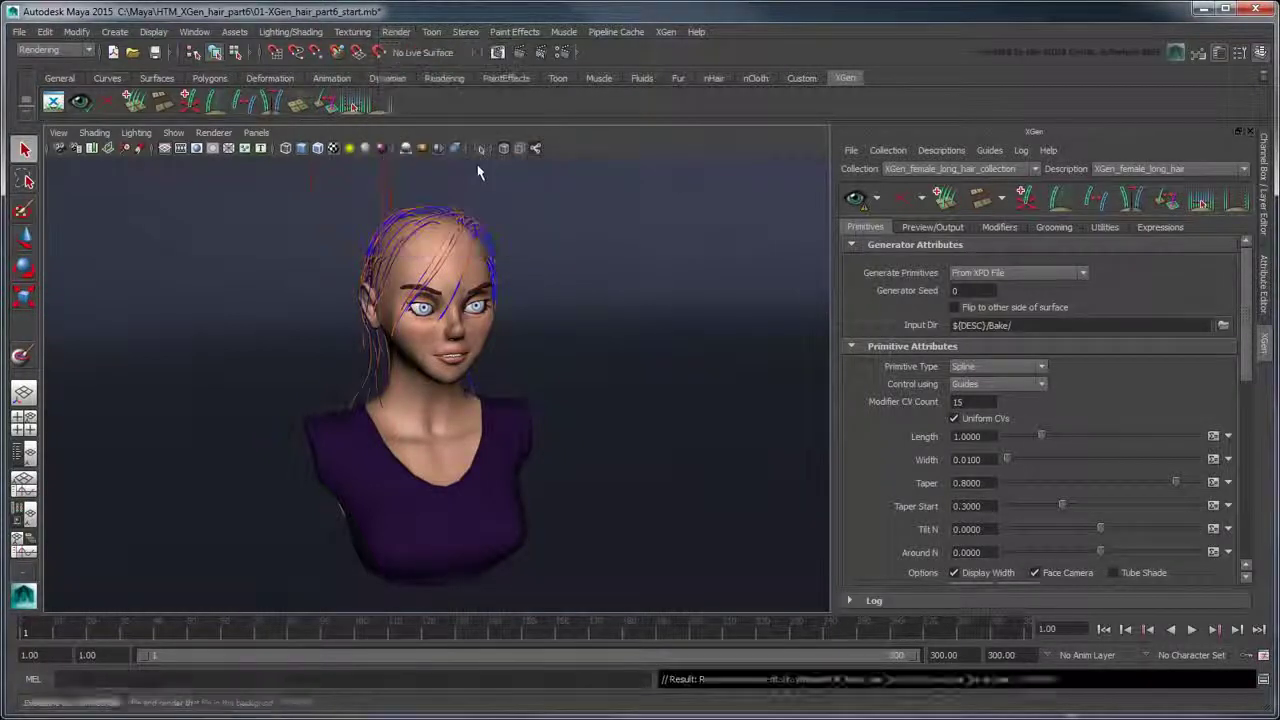